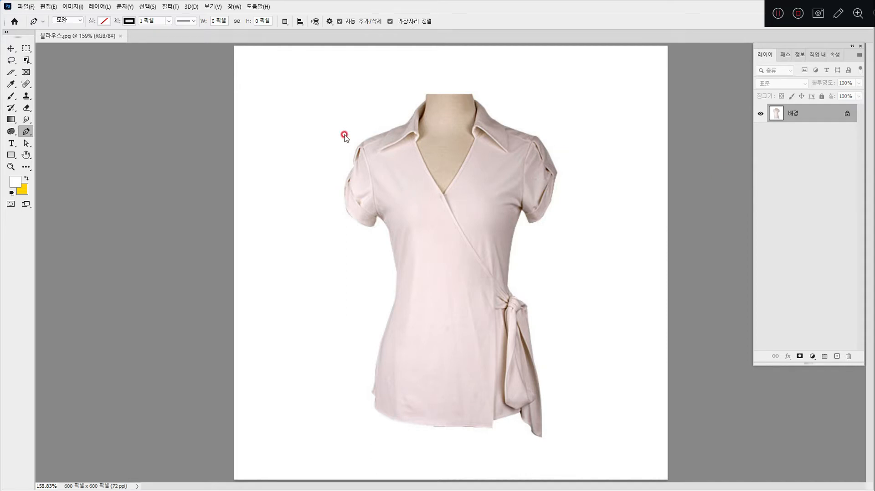
Step: Set up the Pen tool in Shape mode with no fill
{"action": "right_click", "coordinate": [27, 135]}
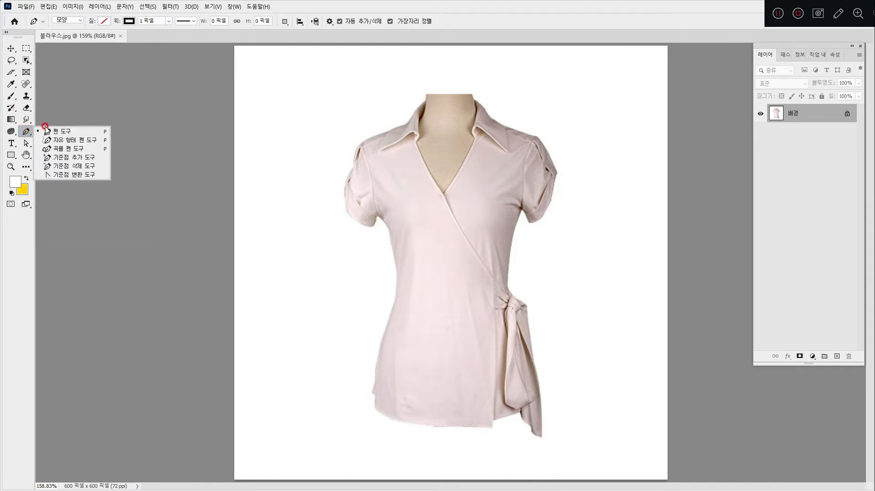
{"action": "left_click", "coordinate": [46, 131]}
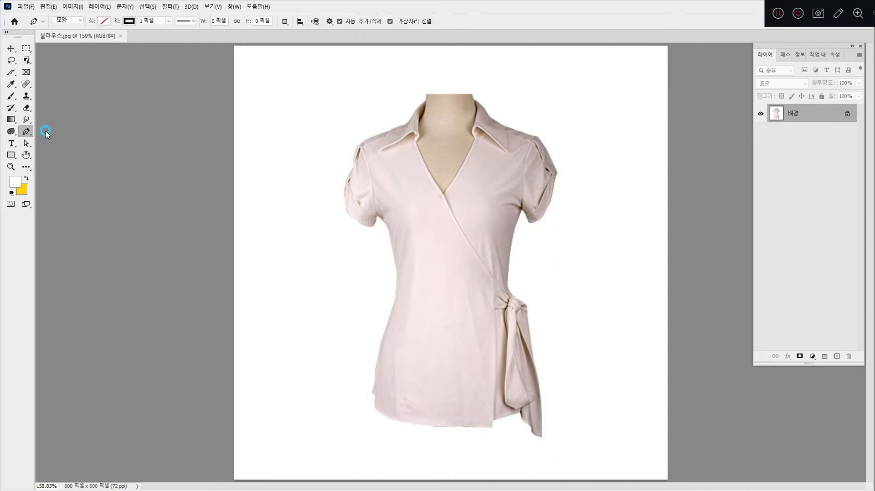
{"action": "left_click", "coordinate": [82, 21]}
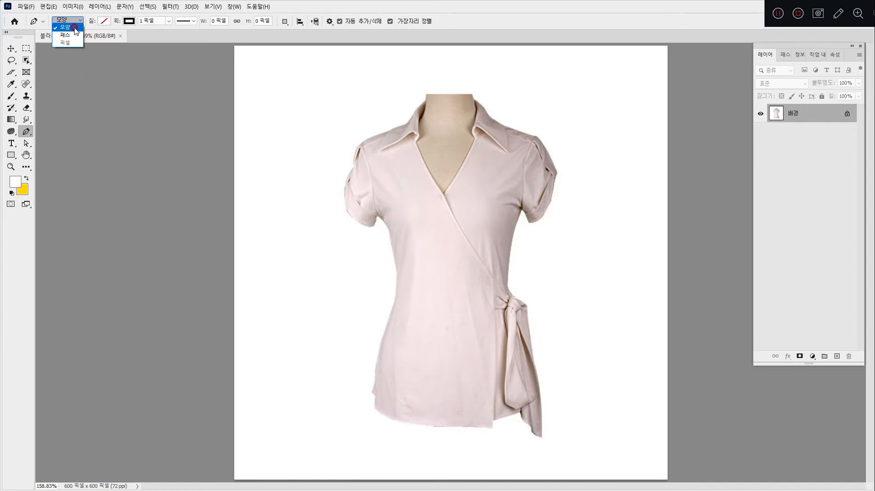
{"action": "left_click", "coordinate": [75, 27]}
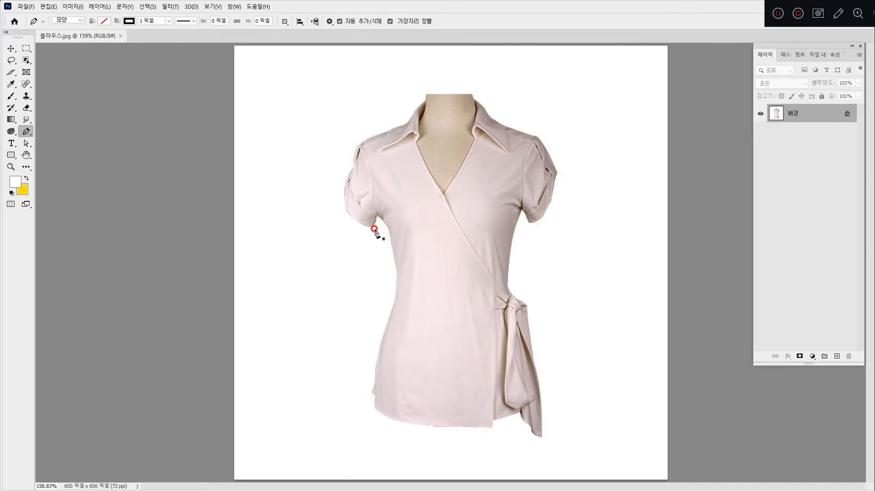
{"action": "left_click", "coordinate": [104, 21]}
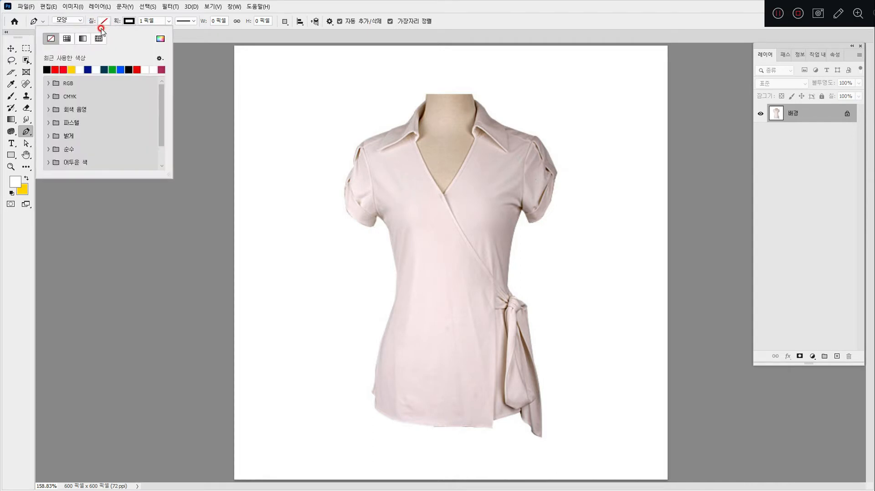
{"action": "left_click", "coordinate": [51, 39]}
Step: Set the shape stroke to black from the grayscale swatches, 1 pixel wide, with a solid line
{"action": "left_click", "coordinate": [129, 21]}
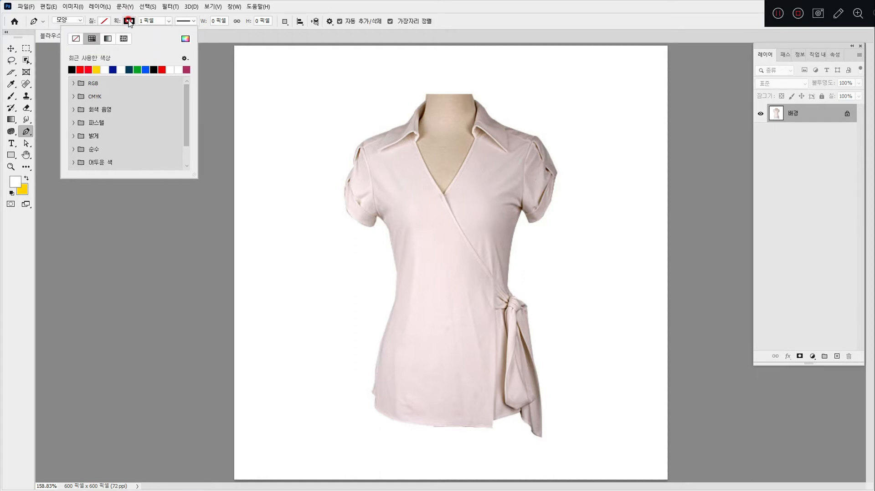
{"action": "left_click", "coordinate": [125, 99]}
{"action": "left_click", "coordinate": [74, 110]}
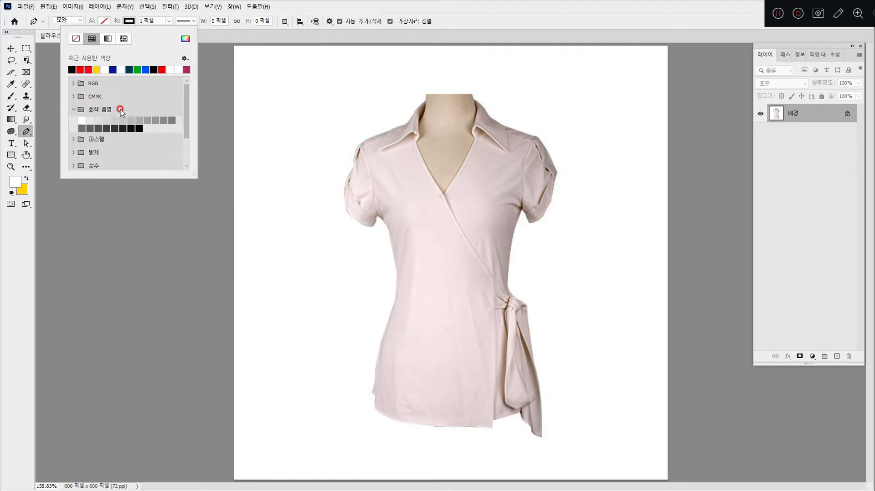
{"action": "left_click", "coordinate": [138, 128]}
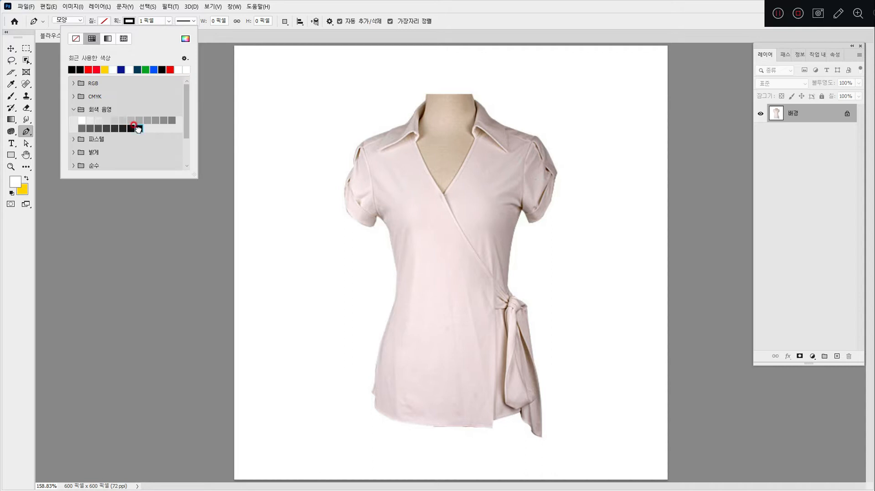
{"action": "left_click", "coordinate": [129, 23]}
{"action": "left_click", "coordinate": [167, 23]}
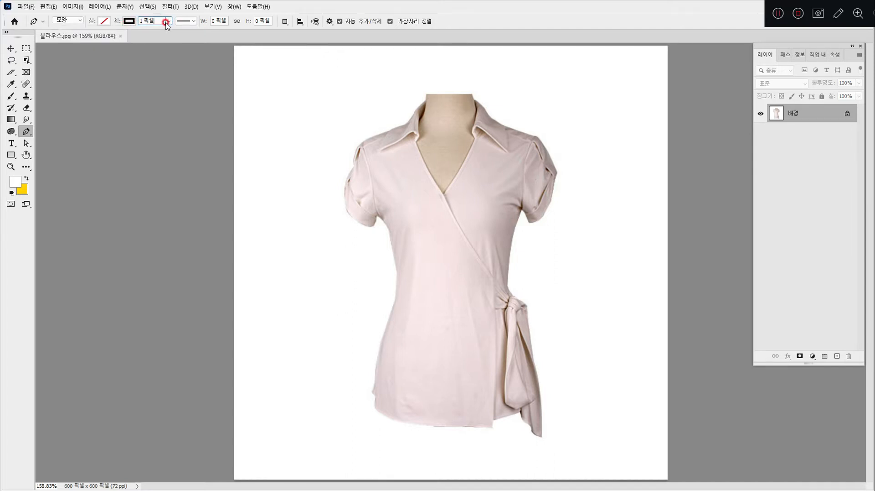
{"action": "left_click", "coordinate": [138, 21]}
{"action": "left_click", "coordinate": [192, 24]}
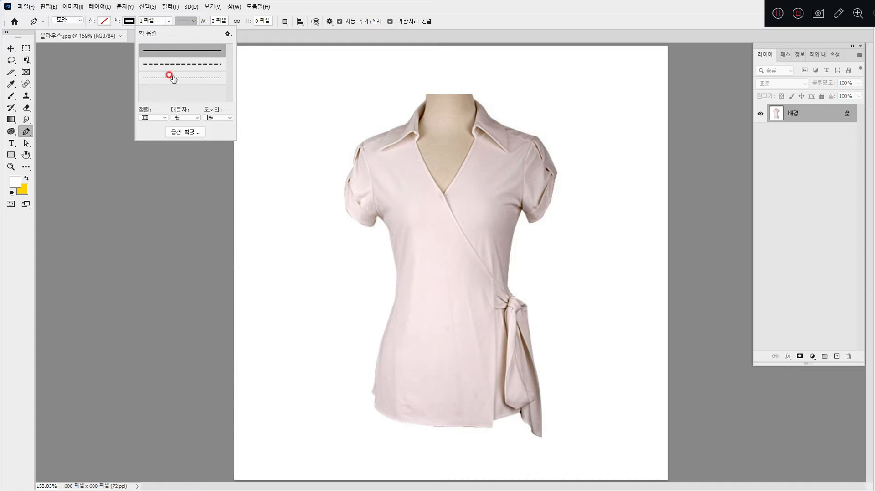
{"action": "left_click", "coordinate": [120, 106]}
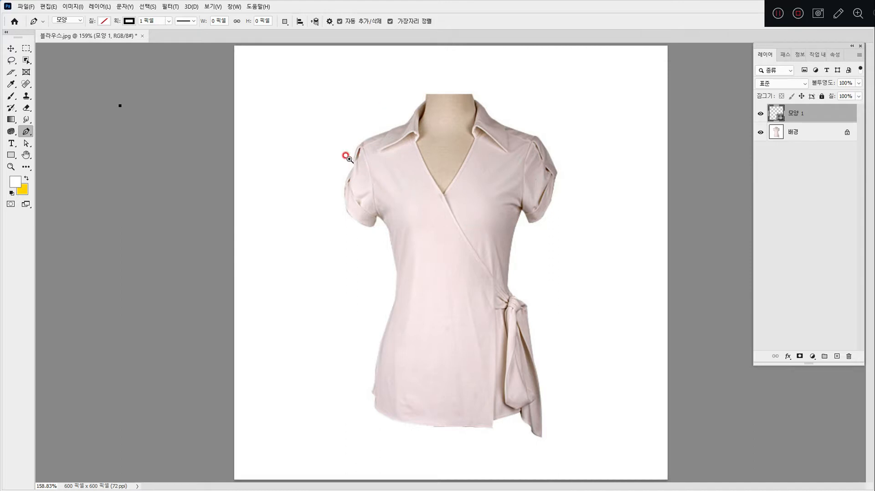
{"action": "left_click_drag", "start_coordinate": [336, 125], "coordinate": [362, 187]}
{"action": "left_click_drag", "start_coordinate": [536, 205], "coordinate": [360, 240]}
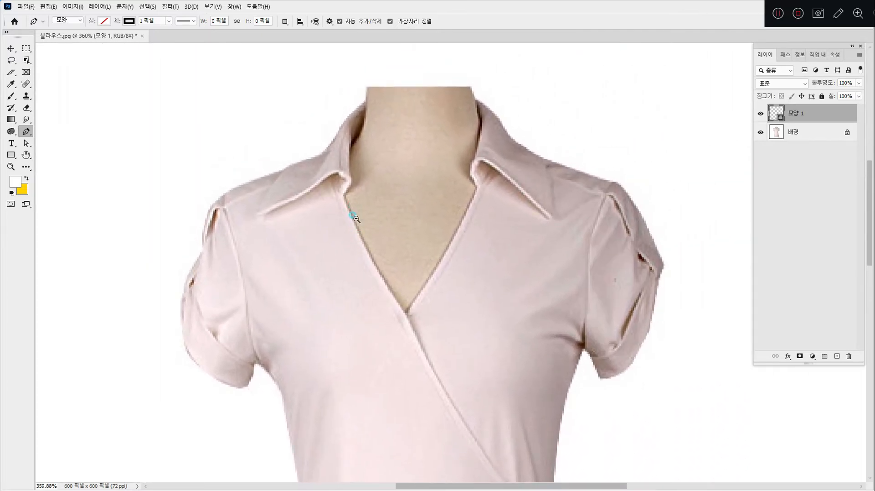
{"action": "left_click", "coordinate": [355, 243]}
{"action": "mouse_move", "coordinate": [371, 211]}
{"action": "left_mouse_down"}
{"action": "mouse_move", "coordinate": [369, 236]}
{"action": "mouse_move", "coordinate": [367, 219]}
{"action": "left_mouse_up"}
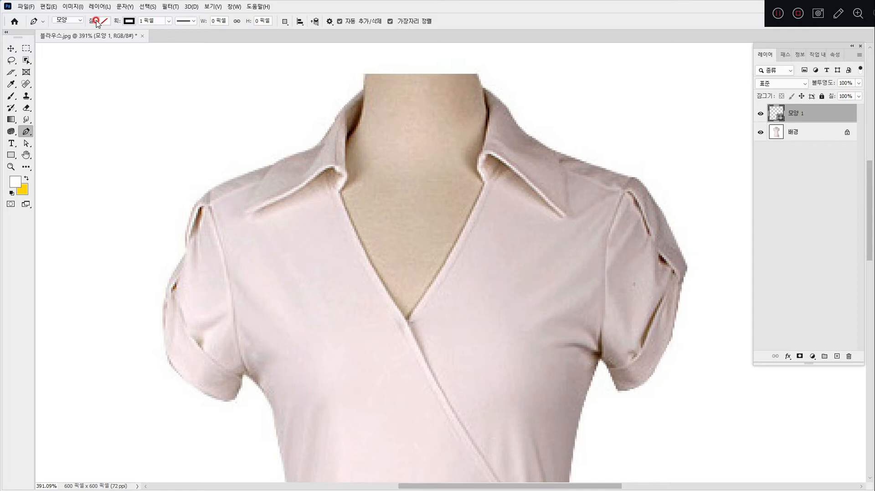
{"action": "left_click", "coordinate": [129, 21]}
{"action": "left_click", "coordinate": [336, 132]}
{"action": "left_click_drag", "start_coordinate": [336, 132], "coordinate": [365, 88]}
{"action": "left_click", "coordinate": [355, 108]}
{"action": "left_click", "coordinate": [354, 109]}
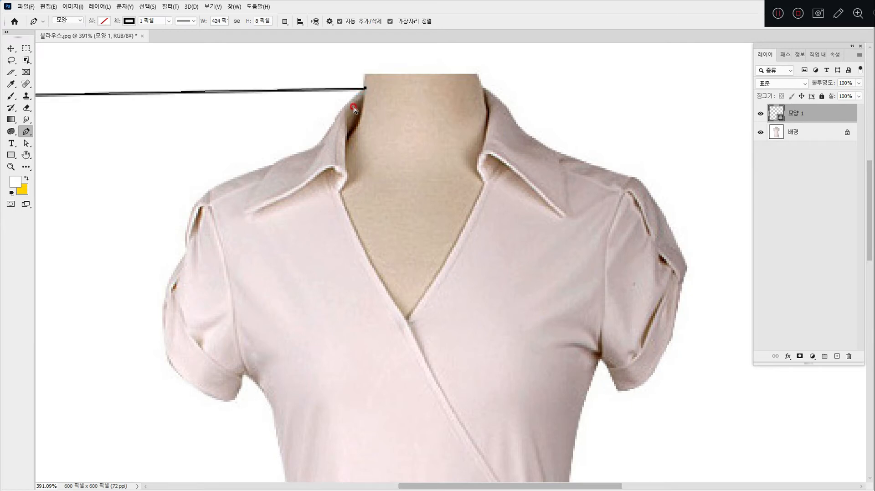
{"action": "key", "text": "ctrl+z"}
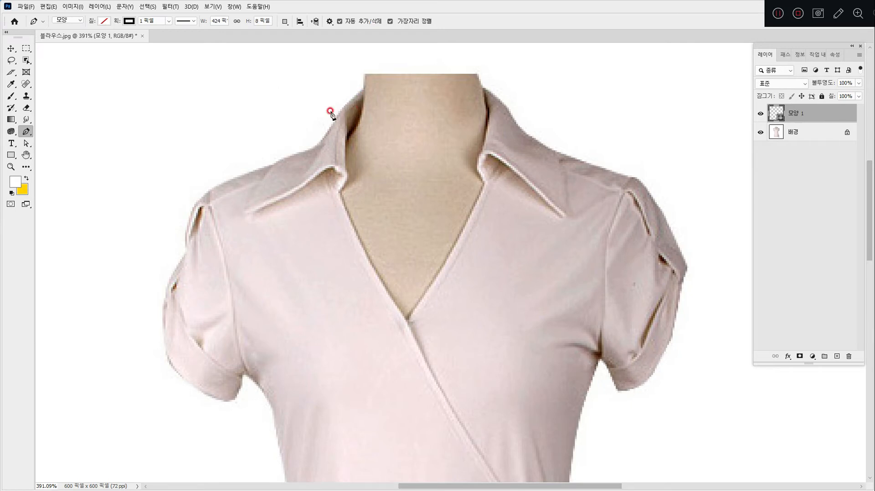
{"action": "left_click_drag", "start_coordinate": [220, 120], "coordinate": [497, 173]}
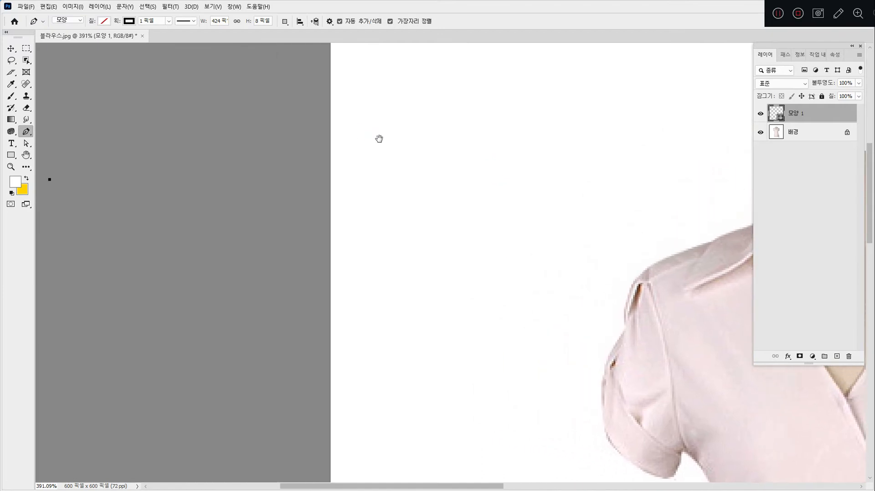
{"action": "left_click_drag", "start_coordinate": [379, 138], "coordinate": [416, 166]}
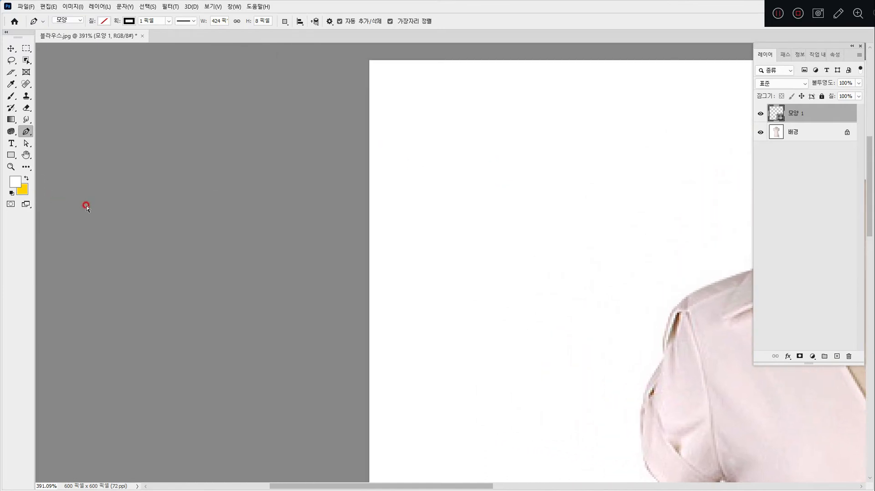
{"action": "key", "text": "ctrl+z"}
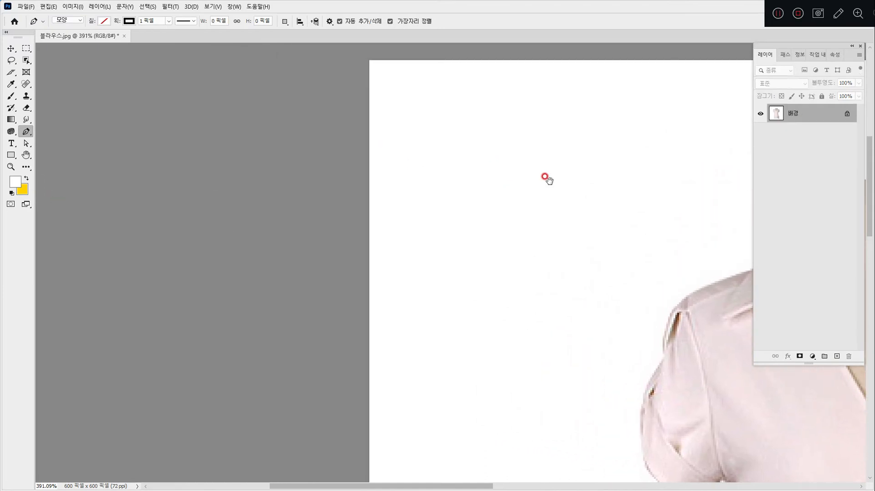
Step: Trace the outer edge of the blouse's left-hand collar from the neck down to the shoulder seam
{"action": "left_click_drag", "start_coordinate": [547, 178], "coordinate": [256, 203]}
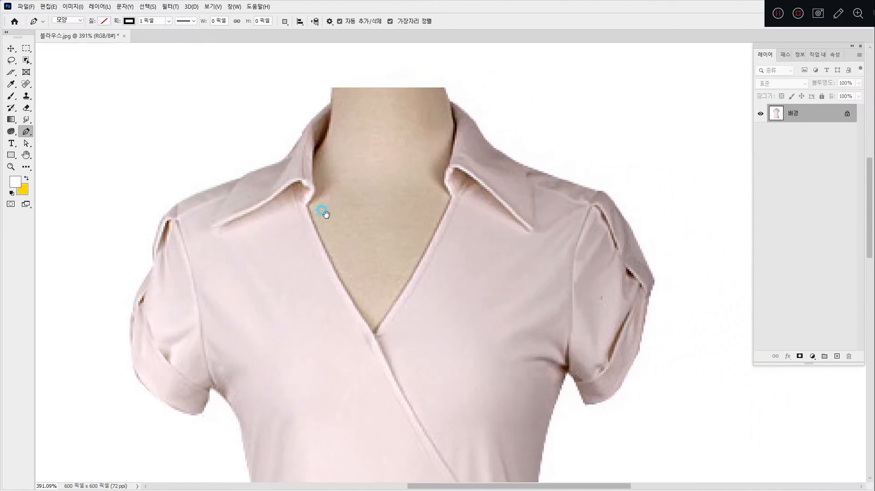
{"action": "left_click", "coordinate": [329, 104]}
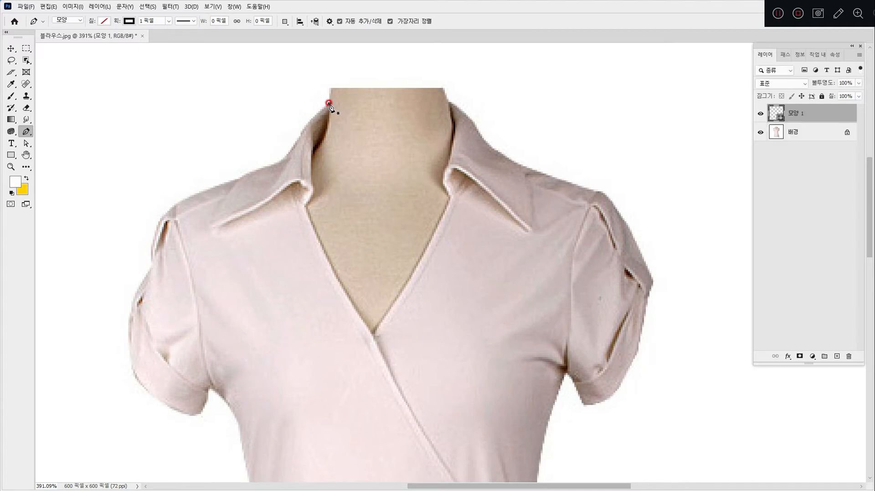
{"action": "left_click", "coordinate": [778, 13]}
{"action": "left_click_drag", "start_coordinate": [306, 122], "coordinate": [301, 131]}
{"action": "left_click_drag", "start_coordinate": [282, 160], "coordinate": [238, 176]}
Step: Continue the left-hand collar outline around its pointed tip and along the lower edge to the neckline, and end the path there
{"action": "left_click", "coordinate": [201, 221]}
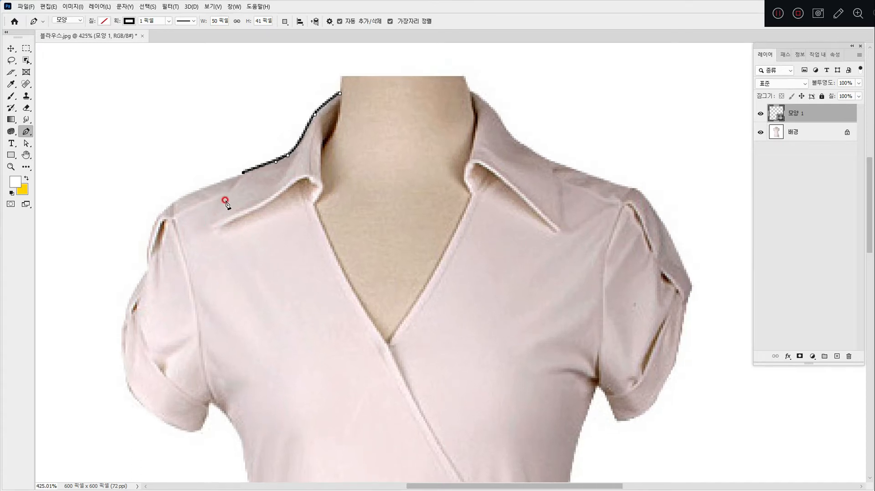
{"action": "left_click_drag", "start_coordinate": [210, 225], "coordinate": [211, 227]}
{"action": "left_click", "coordinate": [232, 221]}
{"action": "left_click_drag", "start_coordinate": [232, 221], "coordinate": [247, 212]}
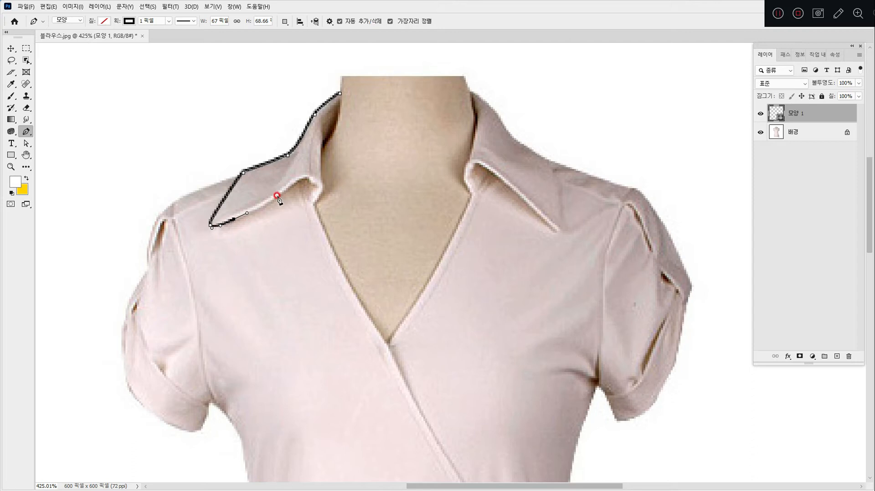
{"action": "mouse_move", "coordinate": [279, 196]}
{"action": "left_mouse_down"}
{"action": "mouse_move", "coordinate": [311, 179]}
{"action": "mouse_move", "coordinate": [305, 176]}
{"action": "mouse_move", "coordinate": [319, 191]}
{"action": "left_mouse_up"}
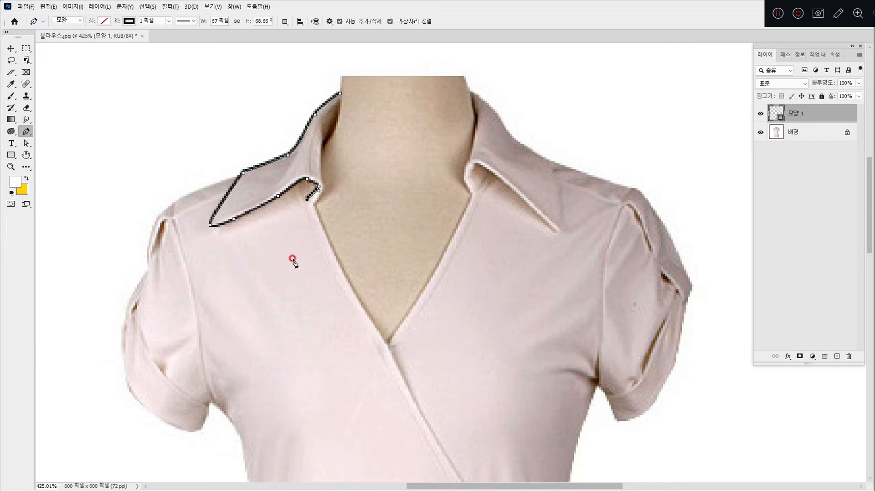
{"action": "left_click_drag", "start_coordinate": [335, 286], "coordinate": [344, 283]}
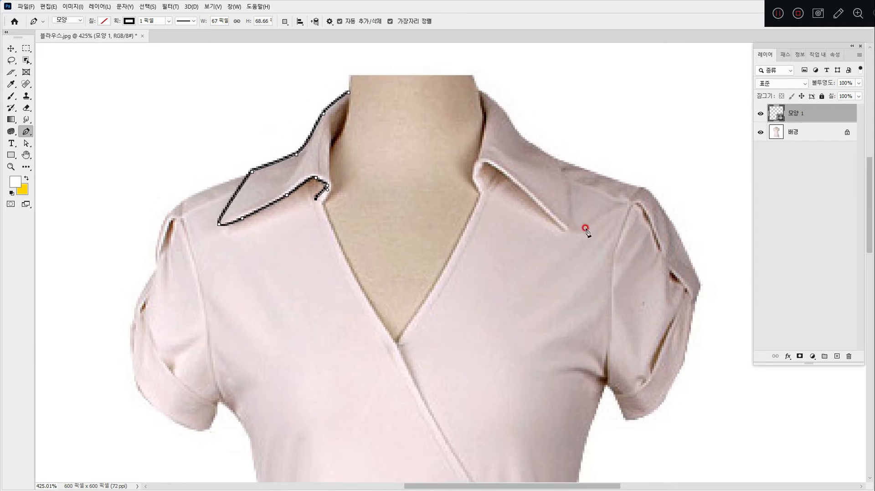
{"action": "left_click", "coordinate": [567, 232]}
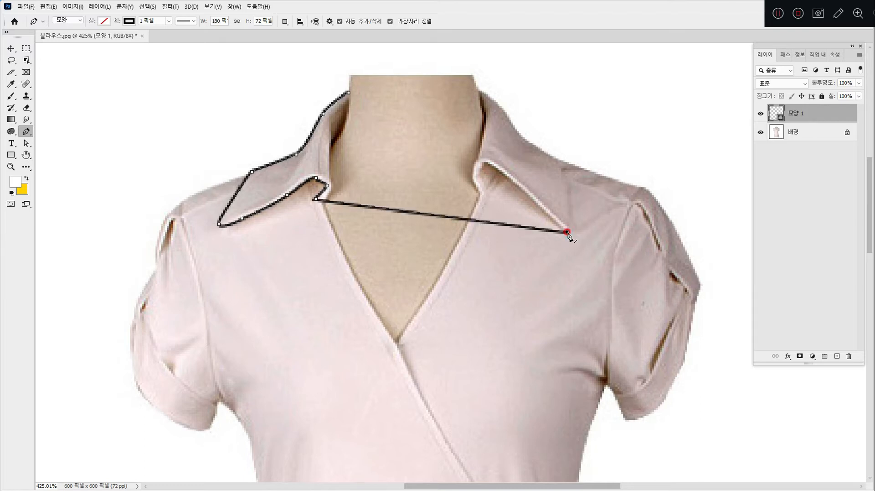
{"action": "key", "text": "ctrl+z"}
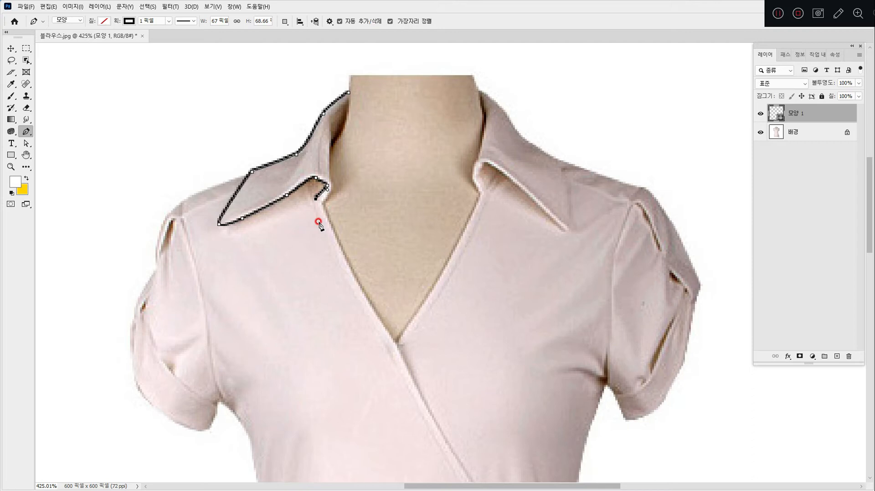
{"action": "key", "text": "Return"}
Step: Trace the right-hand collar as a separate open path from the neck around its pointed tip back to the neckline
{"action": "left_click", "coordinate": [481, 90]}
{"action": "left_click_drag", "start_coordinate": [509, 119], "coordinate": [547, 152]}
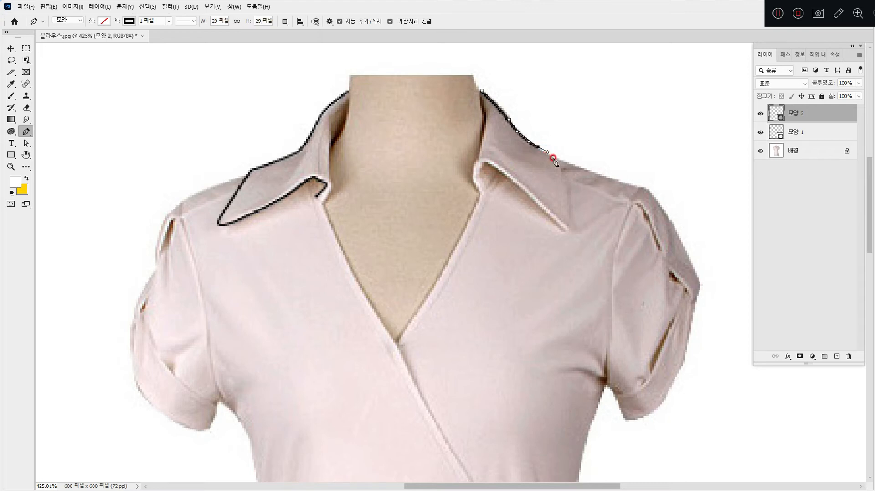
{"action": "left_click", "coordinate": [561, 161]}
{"action": "left_click", "coordinate": [567, 230]}
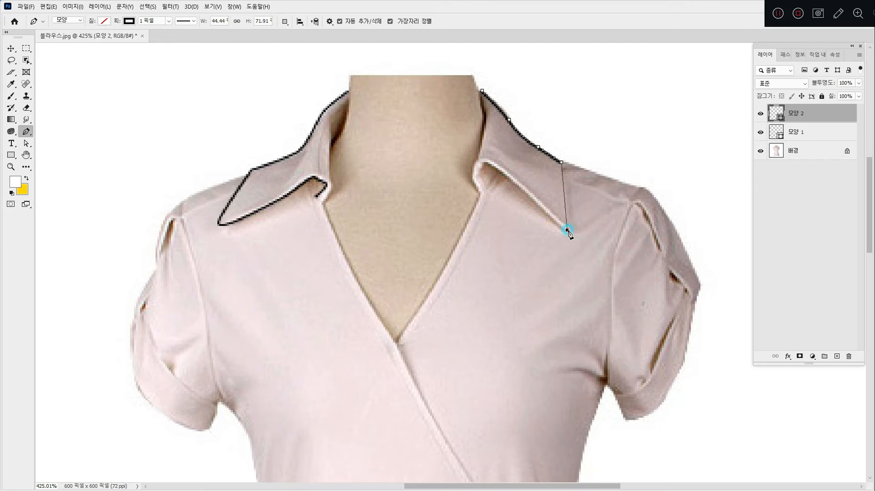
{"action": "left_click_drag", "start_coordinate": [517, 183], "coordinate": [480, 169]}
{"action": "left_click", "coordinate": [474, 173]}
{"action": "left_click", "coordinate": [477, 177]}
{"action": "left_click", "coordinate": [479, 181]}
{"action": "left_click", "coordinate": [487, 200]}
{"action": "key", "text": "Escape"}
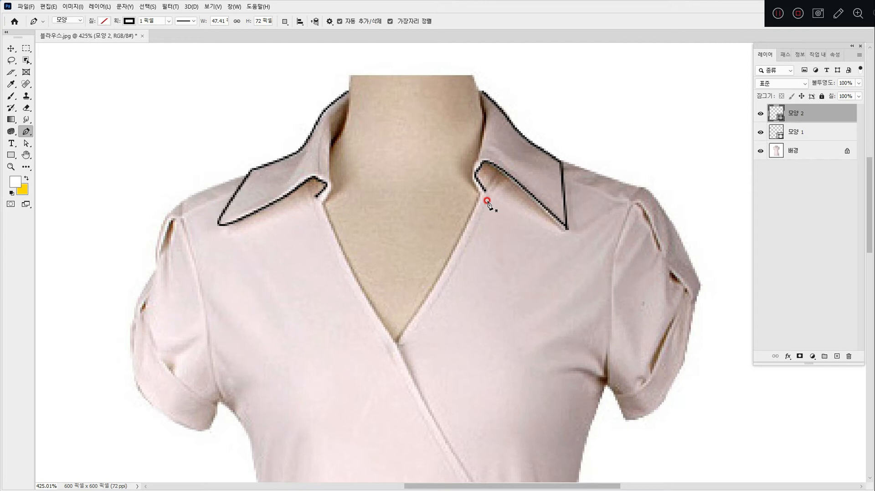
{"action": "left_click", "coordinate": [331, 127]}
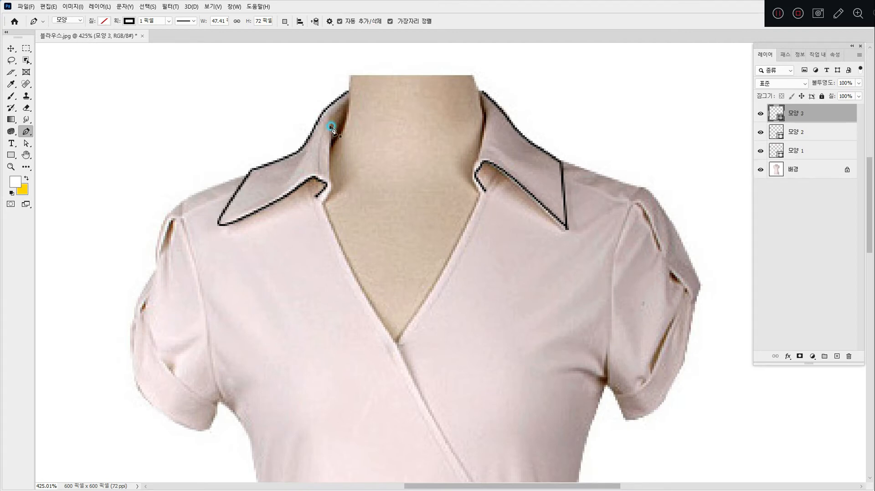
{"action": "left_click", "coordinate": [329, 178]}
{"action": "left_click_drag", "start_coordinate": [329, 176], "coordinate": [333, 183]}
{"action": "left_click", "coordinate": [333, 194]}
{"action": "left_click_drag", "start_coordinate": [333, 193], "coordinate": [335, 189]}
{"action": "left_click_drag", "start_coordinate": [282, 193], "coordinate": [298, 226]}
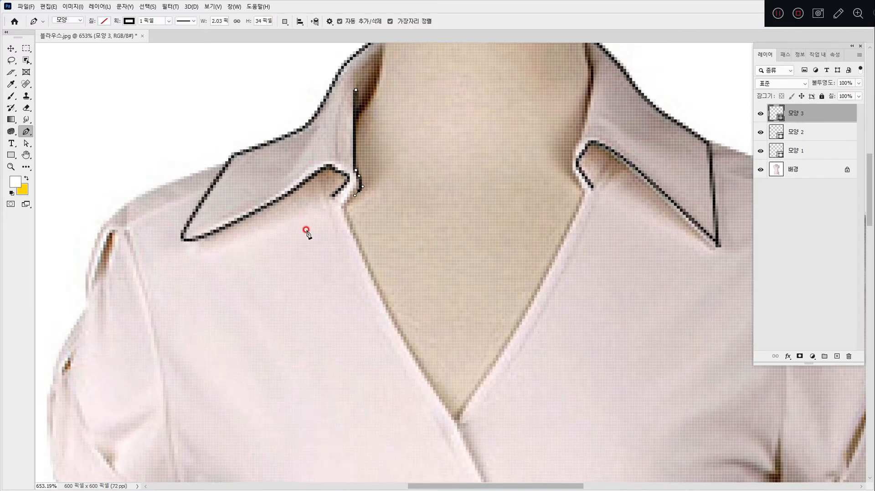
{"action": "key", "text": "BackSpace"}
{"action": "left_click", "coordinate": [354, 196]}
{"action": "key", "text": "ctrl+z"}
{"action": "key", "text": "ctrl+z"}
{"action": "key", "text": "ctrl+z"}
{"action": "key", "text": "ctrl+z"}
{"action": "key", "text": "ctrl+z"}
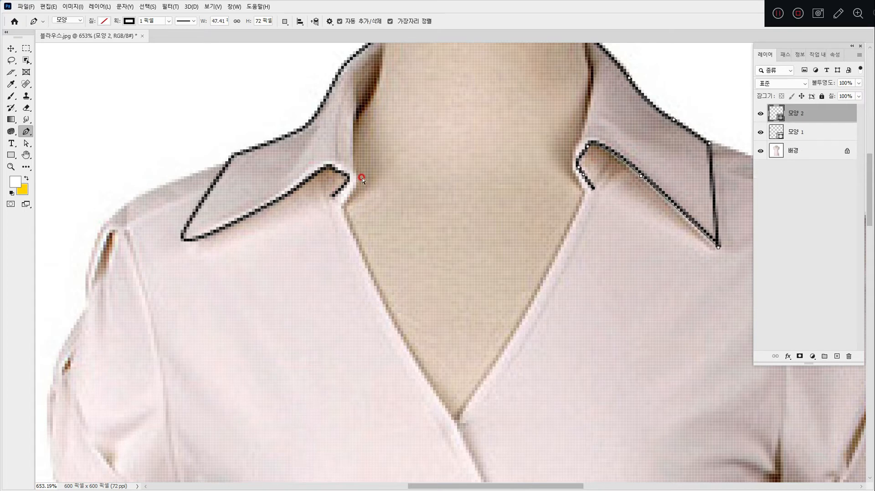
{"action": "left_click", "coordinate": [358, 103]}
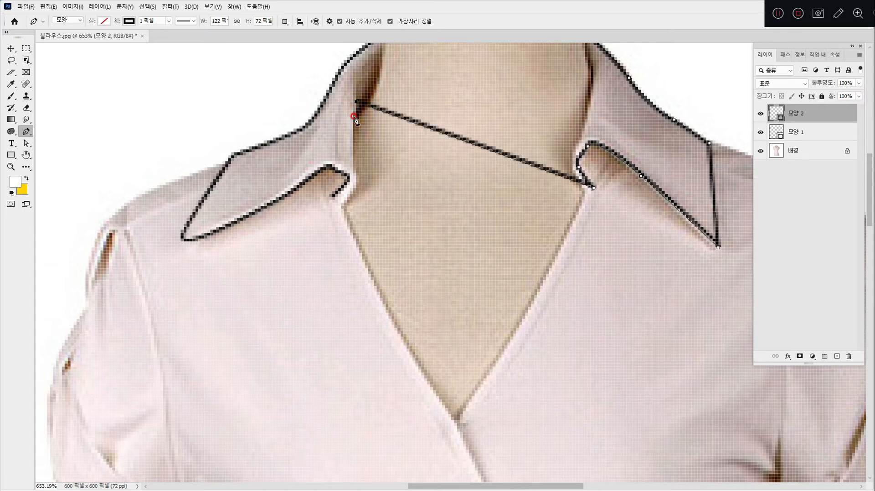
{"action": "key", "text": "ctrl+z"}
Step: End the right-hand collar path and trace the left-hand neckline edge from inside the collar down past the V point
{"action": "key", "text": "Escape"}
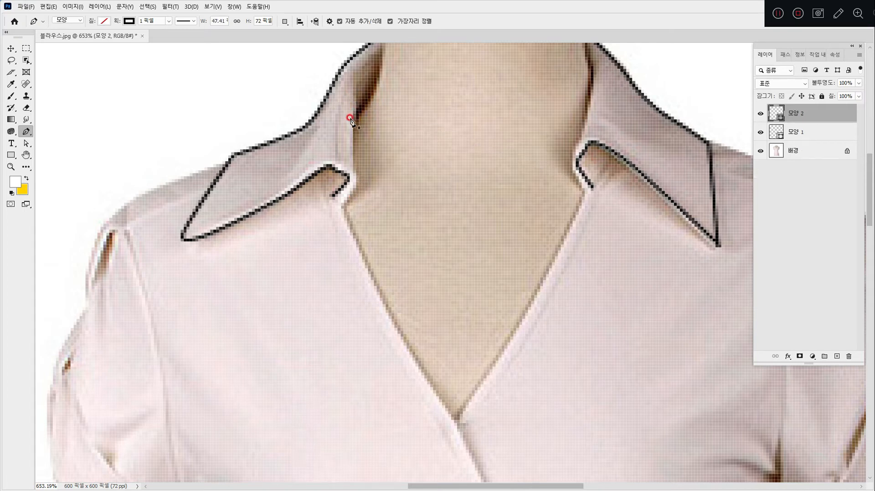
{"action": "left_click", "coordinate": [356, 108]}
{"action": "left_click_drag", "start_coordinate": [355, 163], "coordinate": [353, 196]}
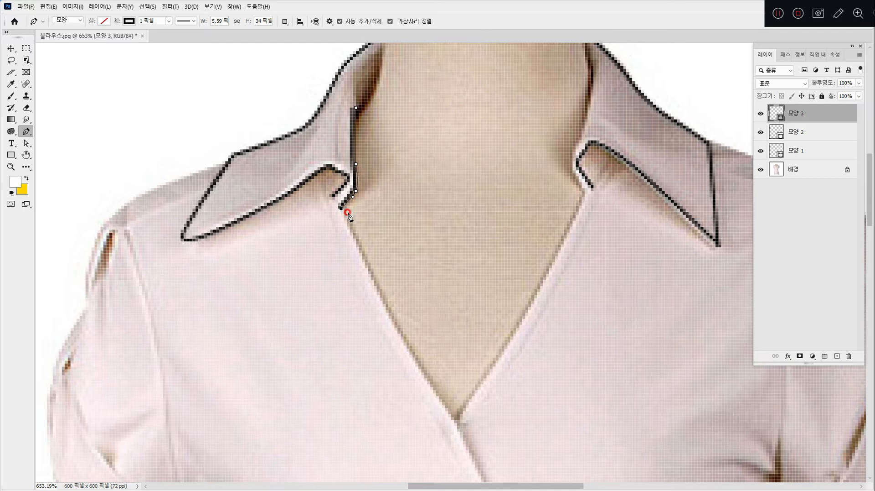
{"action": "left_click_drag", "start_coordinate": [356, 230], "coordinate": [291, 142]}
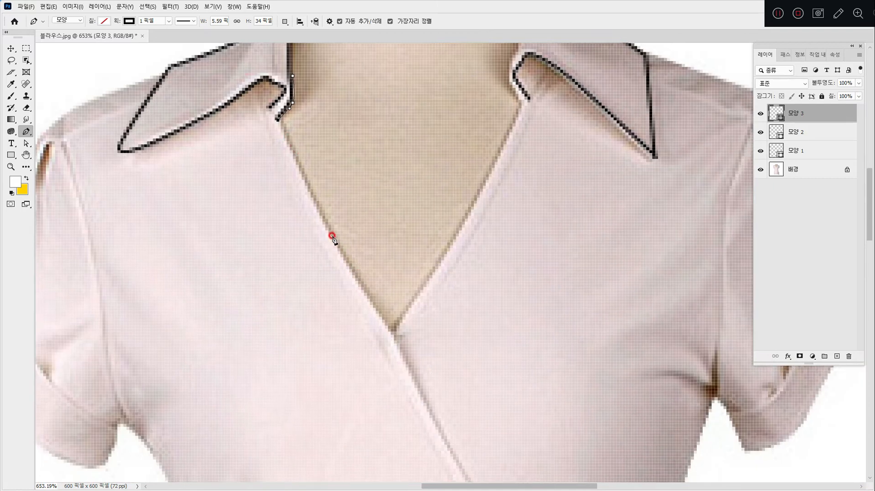
{"action": "left_click_drag", "start_coordinate": [332, 236], "coordinate": [351, 271]}
{"action": "left_click_drag", "start_coordinate": [394, 337], "coordinate": [421, 407]}
Step: Continue the neckline path along the diagonal wrap edge to the knot at the waist, and end the path there
{"action": "scroll", "coordinate": [372, 378], "scroll_direction": "down", "scroll_amount": 5}
{"action": "scroll", "coordinate": [371, 377], "scroll_direction": "right", "scroll_amount": 3}
{"action": "scroll", "coordinate": [351, 250], "scroll_direction": "down", "scroll_amount": 7}
{"action": "scroll", "coordinate": [364, 280], "scroll_direction": "right", "scroll_amount": 4}
{"action": "left_click_drag", "start_coordinate": [378, 291], "coordinate": [401, 321]}
{"action": "scroll", "coordinate": [401, 329], "scroll_direction": "down", "scroll_amount": 4}
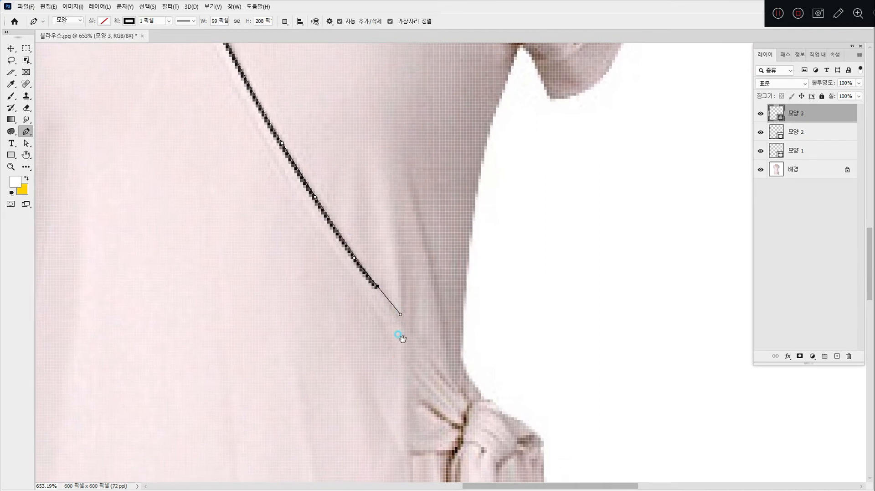
{"action": "scroll", "coordinate": [416, 248], "scroll_direction": "left", "scroll_amount": 1}
{"action": "scroll", "coordinate": [418, 261], "scroll_direction": "down", "scroll_amount": 4}
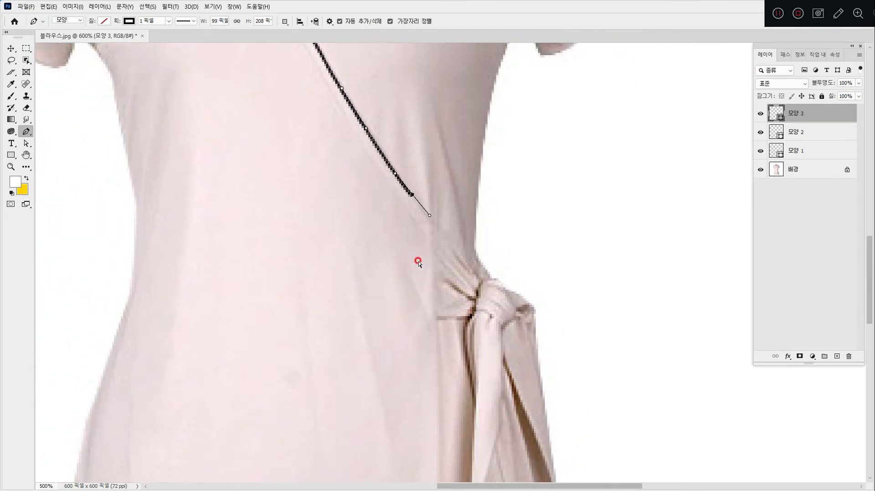
{"action": "mouse_move", "coordinate": [418, 262]}
{"action": "left_mouse_down"}
{"action": "mouse_move", "coordinate": [404, 299]}
{"action": "mouse_move", "coordinate": [414, 387]}
{"action": "mouse_move", "coordinate": [419, 255]}
{"action": "left_mouse_up"}
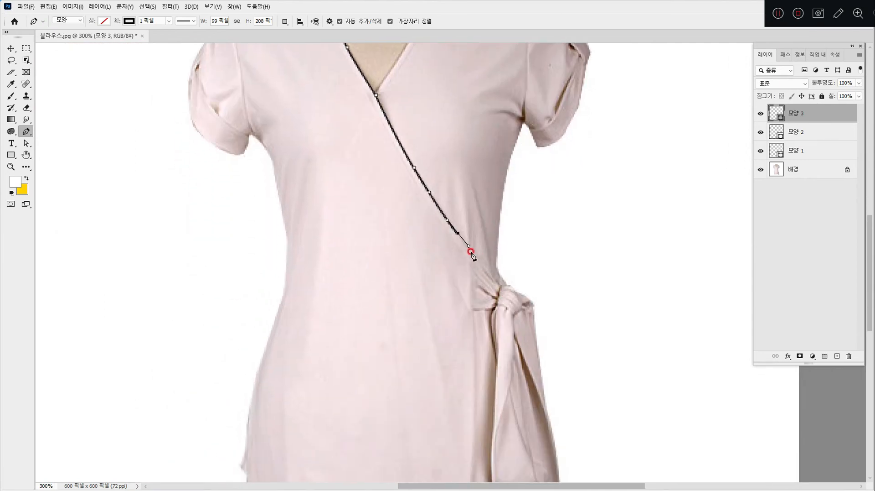
{"action": "left_click_drag", "start_coordinate": [471, 252], "coordinate": [480, 264]}
{"action": "left_click", "coordinate": [501, 287]}
{"action": "key", "text": "Return"}
Step: Trace the right-hand neckline as a separate open path from inside the collar down to the V point
{"action": "left_click_drag", "start_coordinate": [411, 230], "coordinate": [411, 328]}
{"action": "left_click_drag", "start_coordinate": [407, 244], "coordinate": [405, 258]}
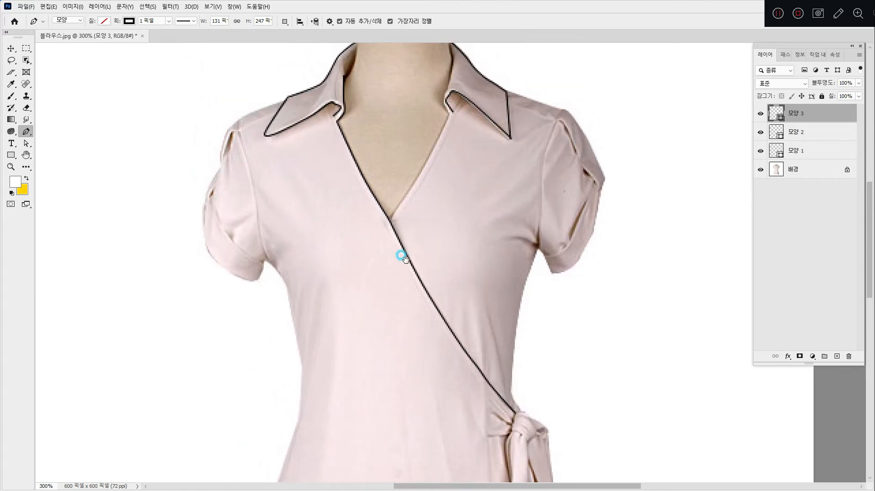
{"action": "left_click_drag", "start_coordinate": [391, 94], "coordinate": [496, 260]}
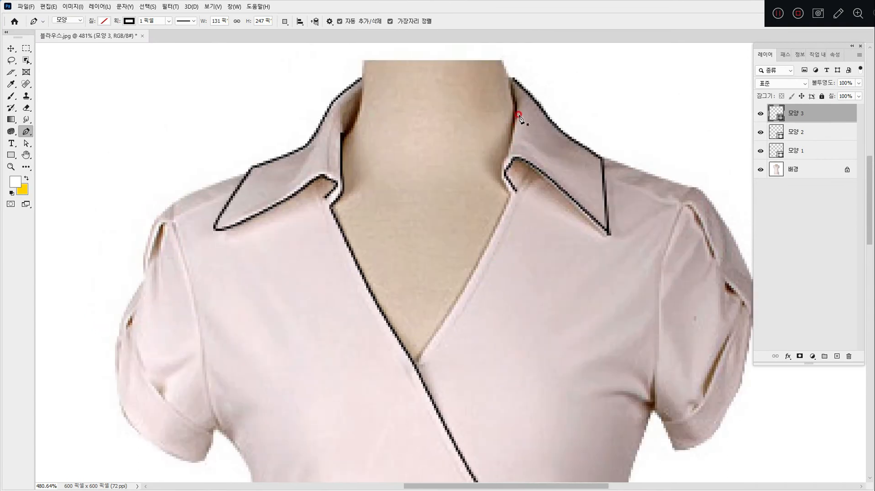
{"action": "left_click", "coordinate": [512, 133]}
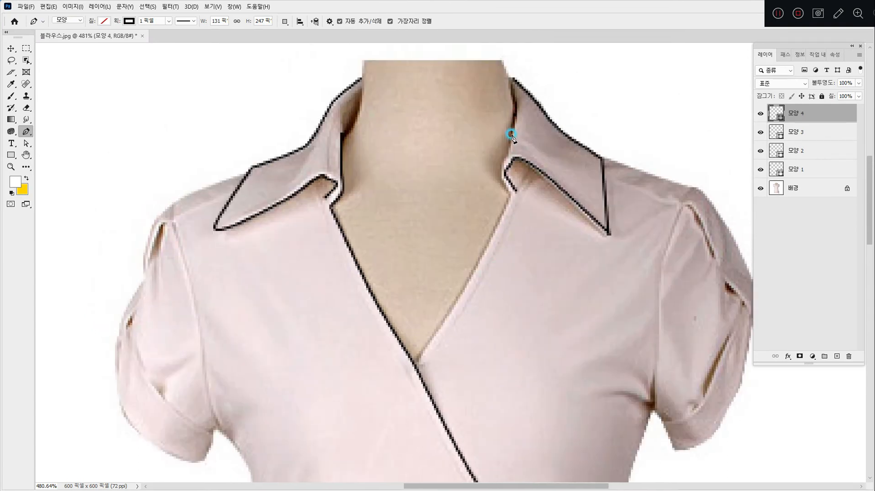
{"action": "left_click", "coordinate": [510, 149]}
{"action": "left_click", "coordinate": [503, 159]}
{"action": "left_click_drag", "start_coordinate": [500, 175], "coordinate": [501, 181]}
{"action": "left_click", "coordinate": [511, 195]}
{"action": "left_click_drag", "start_coordinate": [419, 363], "coordinate": [354, 417]}
{"action": "key", "text": "Escape"}
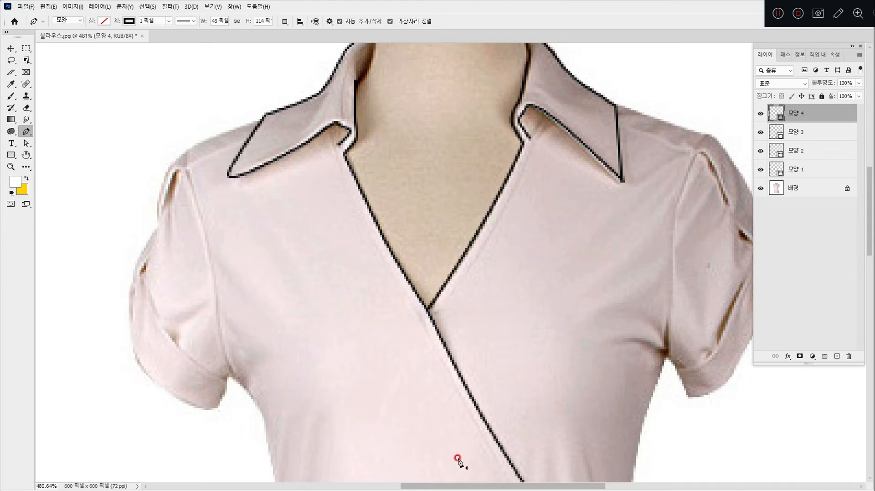
Step: Switch the background photo off and on to examine the traced collar and neckline lines by themselves
{"action": "scroll", "coordinate": [519, 320], "scroll_direction": "down", "scroll_amount": 3}
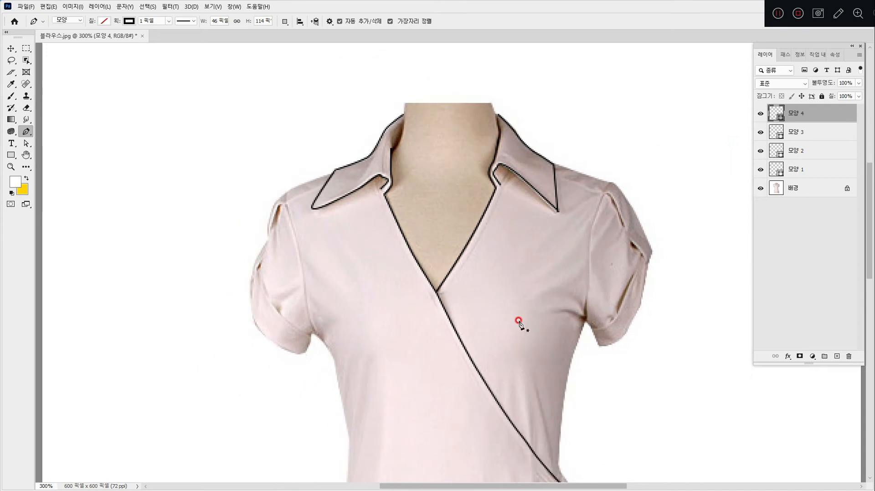
{"action": "scroll", "coordinate": [355, 317], "scroll_direction": "down", "scroll_amount": 1}
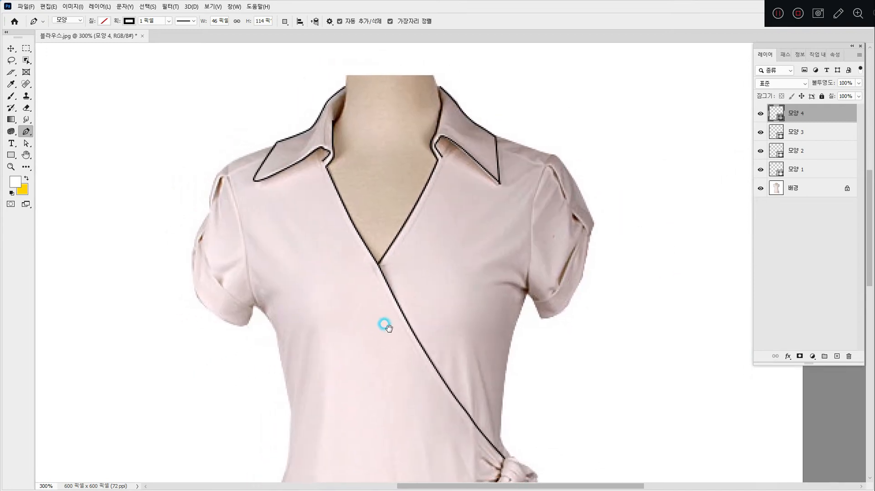
{"action": "scroll", "coordinate": [392, 323], "scroll_direction": "down", "scroll_amount": 1}
{"action": "left_click_drag", "start_coordinate": [378, 358], "coordinate": [371, 312]}
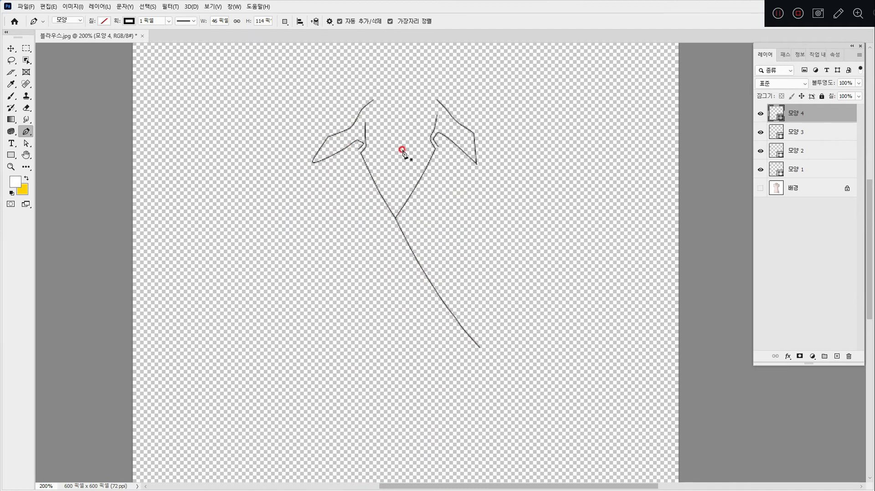
{"action": "left_click", "coordinate": [760, 189]}
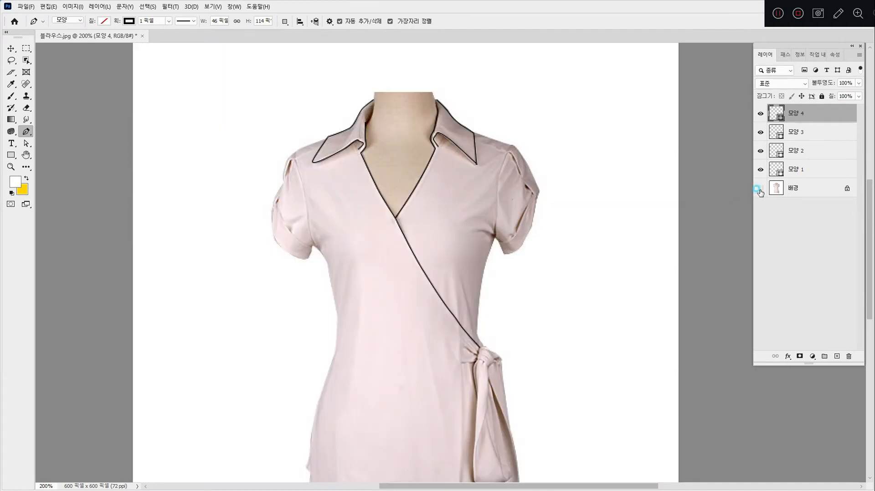
{"action": "left_click", "coordinate": [759, 189]}
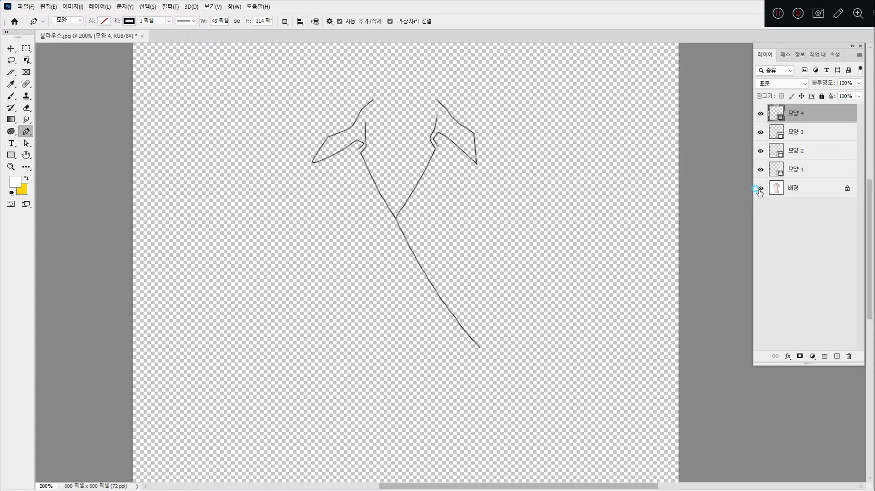
{"action": "left_click", "coordinate": [760, 188]}
{"action": "left_click", "coordinate": [760, 188]}
{"action": "left_click", "coordinate": [760, 188]}
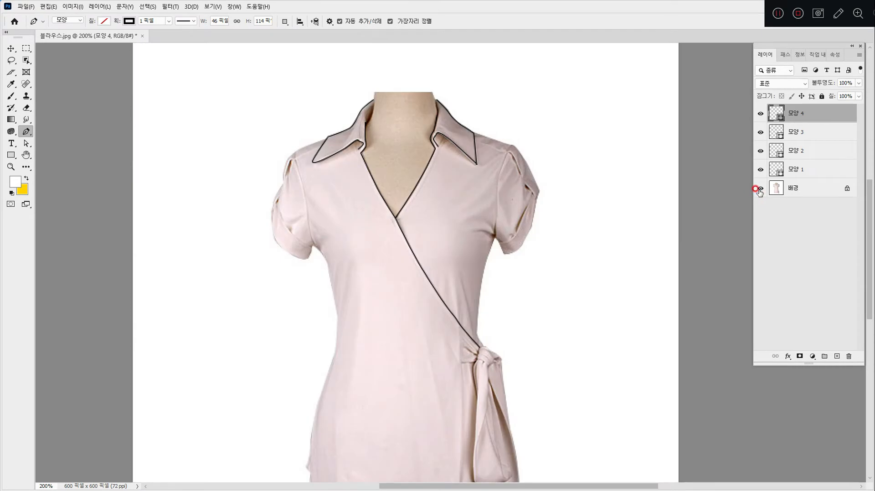
Step: Start a new shape path where the left-hand shoulder line meets the collar edge
{"action": "key", "text": "ctrl+space"}
{"action": "left_click_drag", "start_coordinate": [258, 148], "coordinate": [288, 217]}
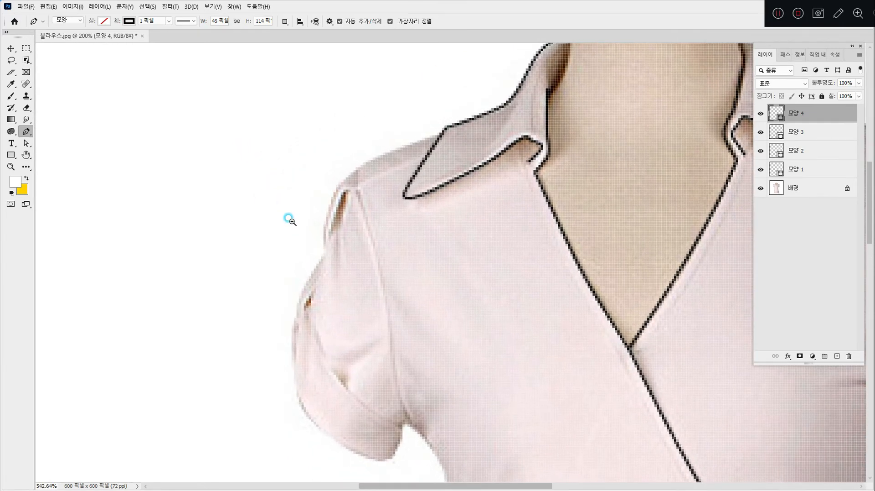
{"action": "left_click", "coordinate": [442, 132]}
{"action": "scroll", "coordinate": [333, 190], "scroll_direction": "up", "scroll_amount": 1}
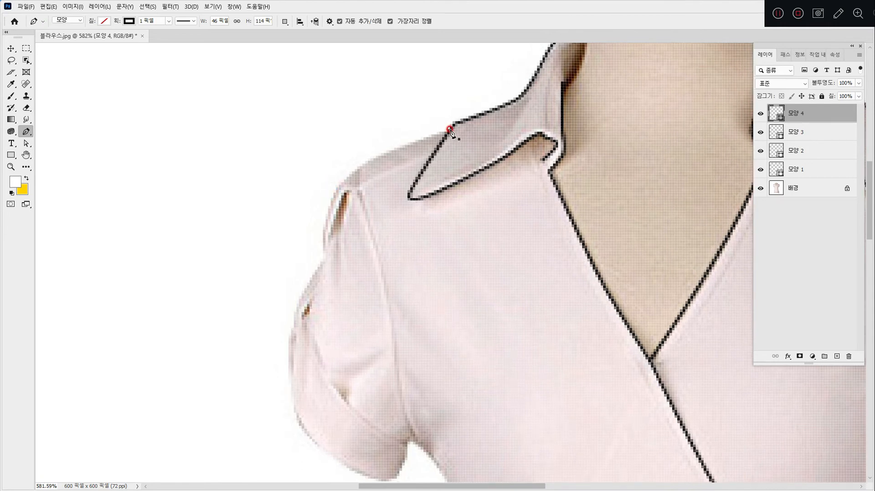
{"action": "left_click_drag", "start_coordinate": [361, 152], "coordinate": [358, 179]}
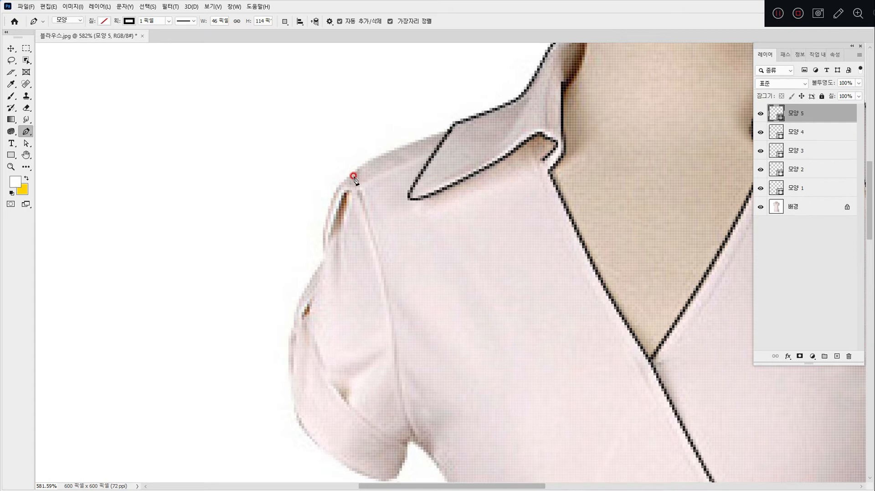
{"action": "left_click_drag", "start_coordinate": [353, 176], "coordinate": [332, 197]}
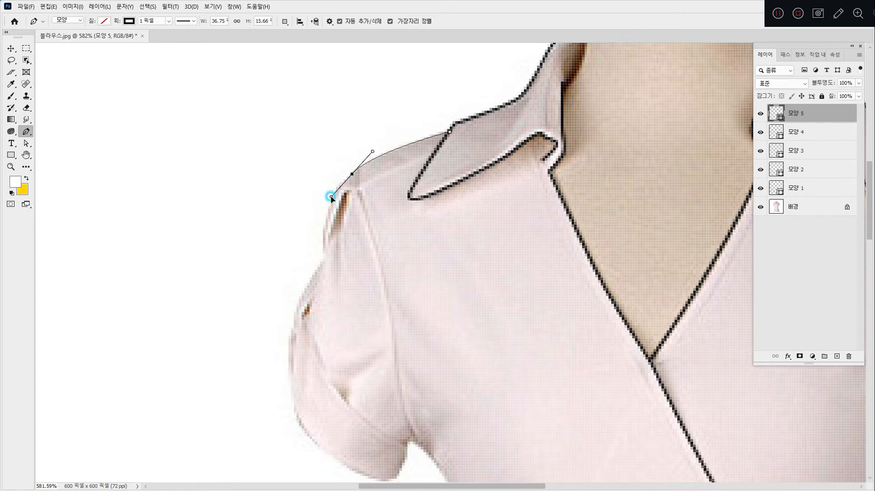
{"action": "left_click", "coordinate": [355, 176], "text": "alt"}
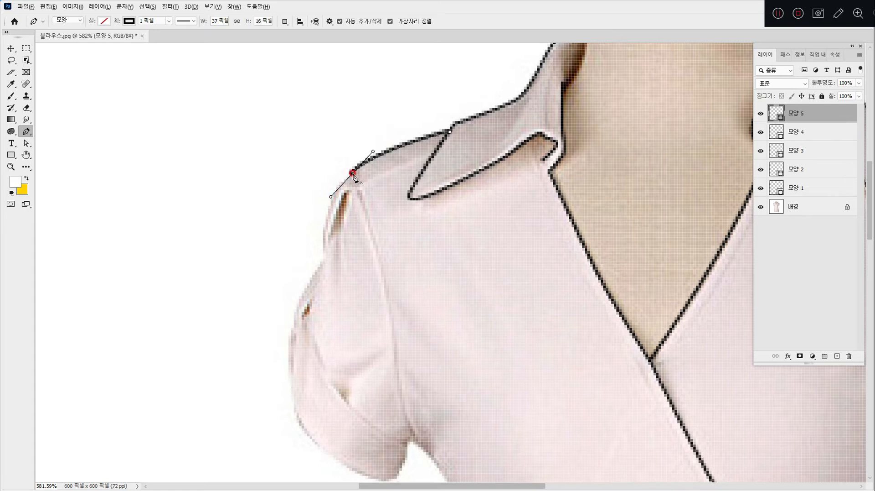
{"action": "key", "text": "ctrl+z"}
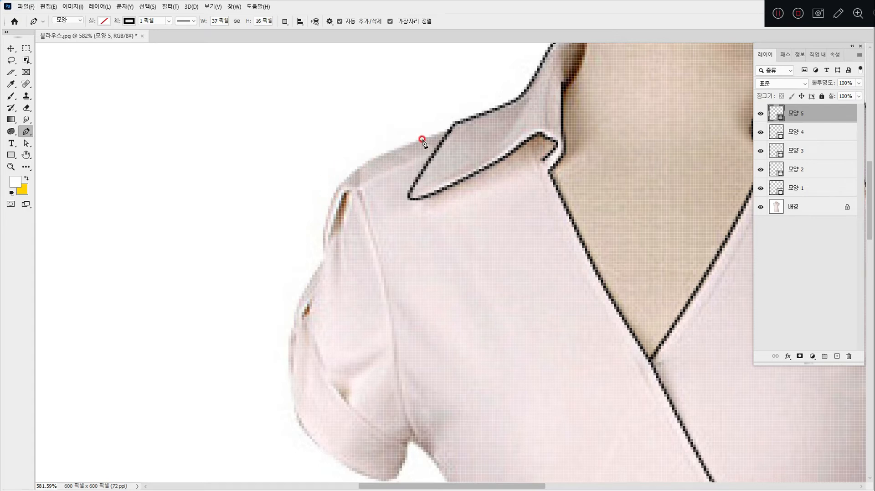
Step: Trace the left-hand shoulder line from the collar and continue around the top sleeve pleat to the first notch
{"action": "left_click_drag", "start_coordinate": [352, 175], "coordinate": [325, 205]}
{"action": "left_click", "coordinate": [352, 176]}
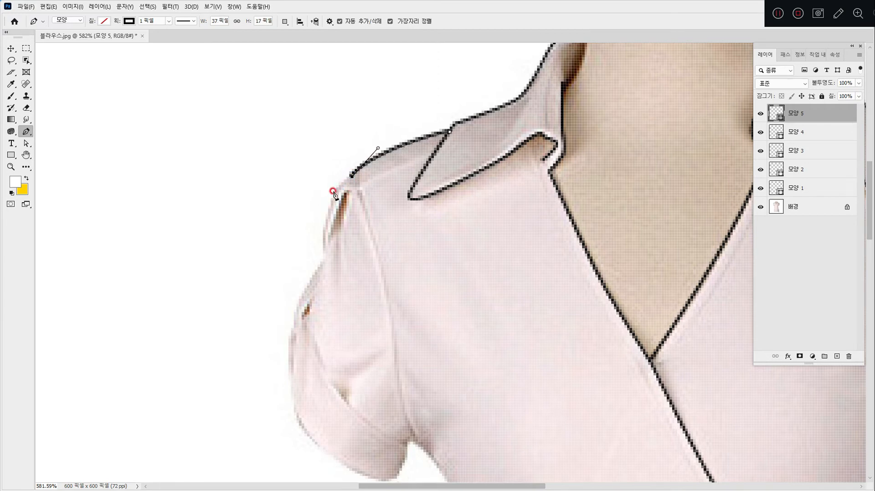
{"action": "left_click_drag", "start_coordinate": [328, 206], "coordinate": [324, 226]}
{"action": "left_click_drag", "start_coordinate": [325, 258], "coordinate": [329, 272]}
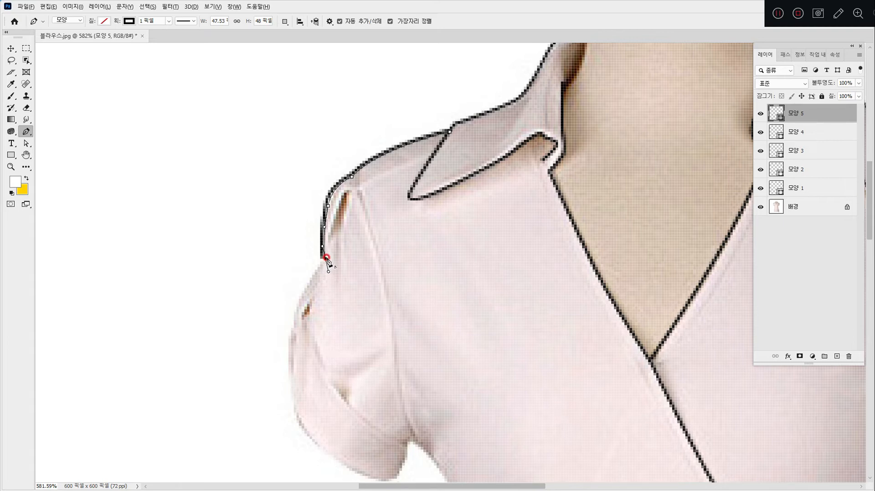
Step: Continue the left-hand sleeve outline down its outer edge and around the cuff's hem to the underarm
{"action": "scroll", "coordinate": [297, 237], "scroll_direction": "down", "scroll_amount": 3}
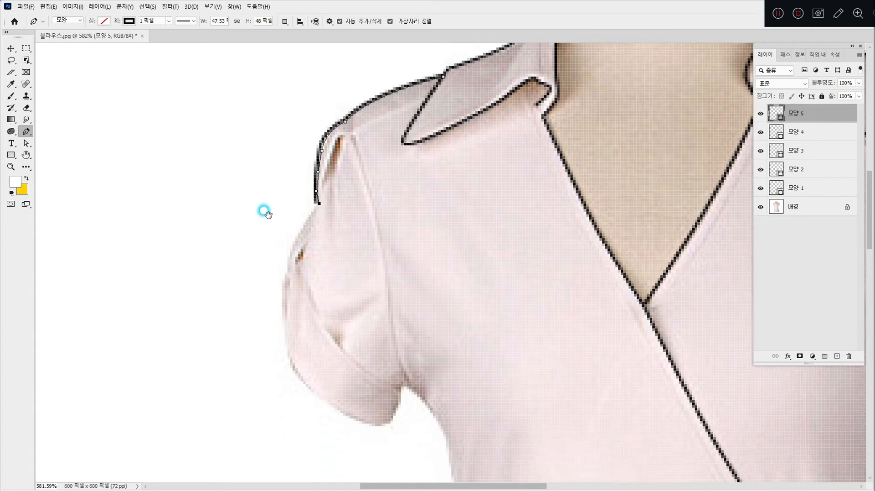
{"action": "left_click_drag", "start_coordinate": [294, 246], "coordinate": [285, 271]}
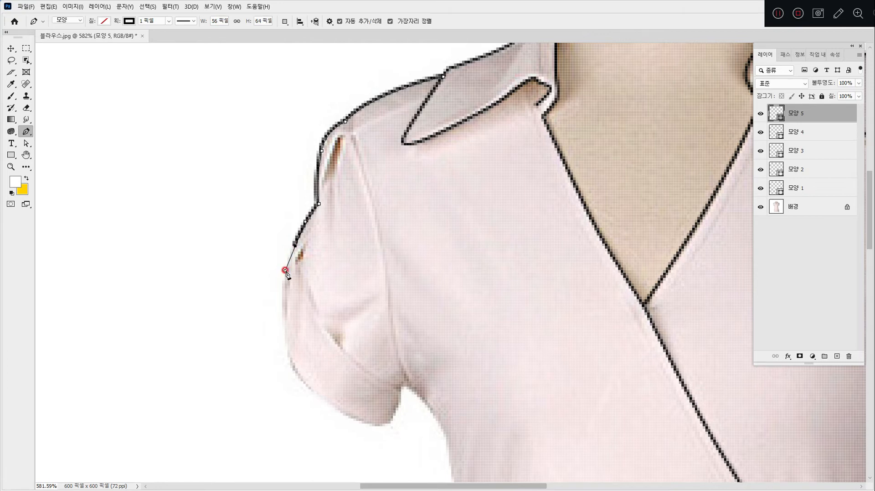
{"action": "left_click_drag", "start_coordinate": [282, 307], "coordinate": [283, 325]}
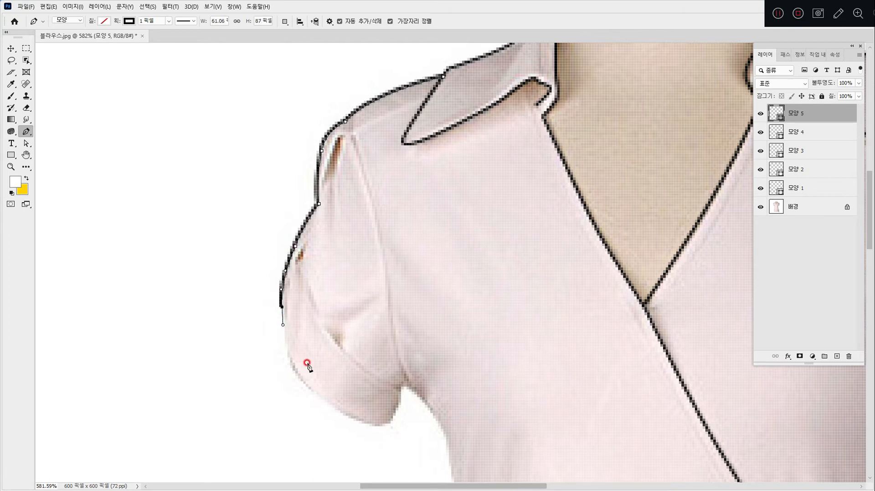
{"action": "left_click_drag", "start_coordinate": [295, 374], "coordinate": [304, 386]}
{"action": "mouse_move", "coordinate": [339, 400]}
{"action": "left_mouse_down"}
{"action": "mouse_move", "coordinate": [224, 296]}
{"action": "mouse_move", "coordinate": [240, 318]}
{"action": "left_mouse_up"}
{"action": "left_click", "coordinate": [227, 306]}
{"action": "left_click_drag", "start_coordinate": [269, 319], "coordinate": [284, 306]}
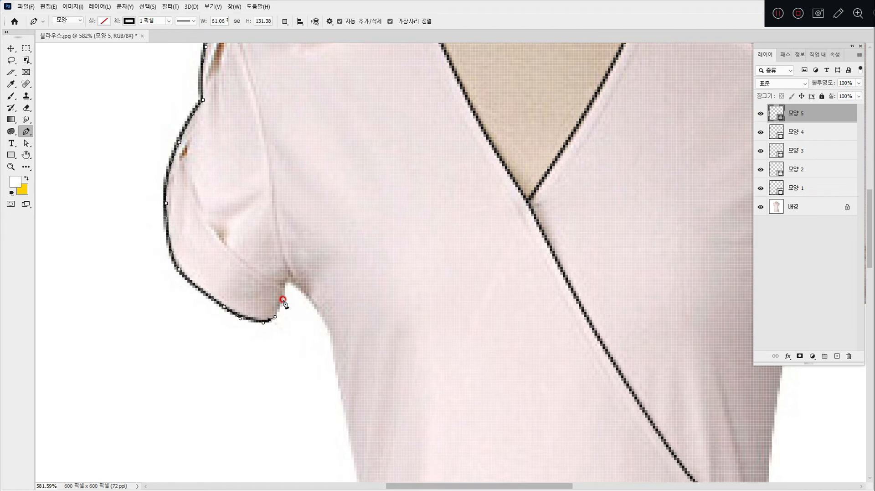
{"action": "left_click", "coordinate": [284, 286]}
Step: Continue the path along the upper edge of the left-hand cuff to the sleeve's outer edge, and end the path
{"action": "mouse_move", "coordinate": [242, 256]}
{"action": "left_mouse_down"}
{"action": "mouse_move", "coordinate": [244, 313]}
{"action": "mouse_move", "coordinate": [201, 269]}
{"action": "mouse_move", "coordinate": [241, 304]}
{"action": "left_mouse_up"}
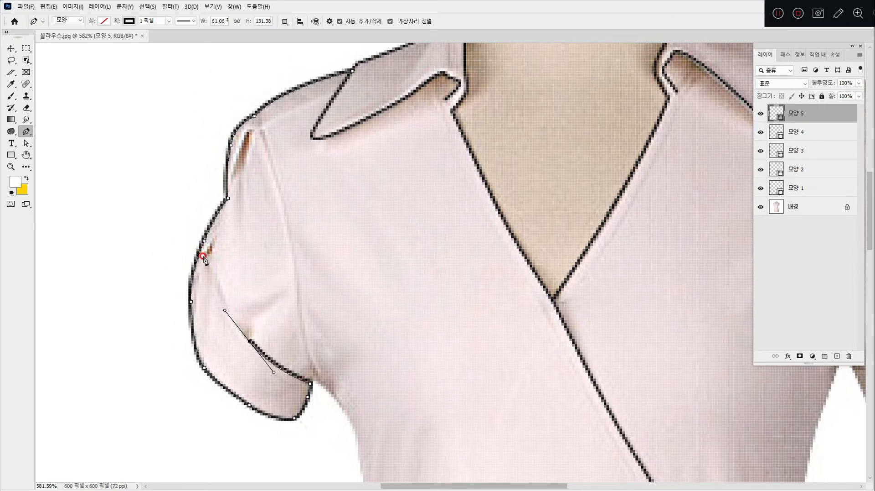
{"action": "left_click_drag", "start_coordinate": [202, 257], "coordinate": [190, 230]}
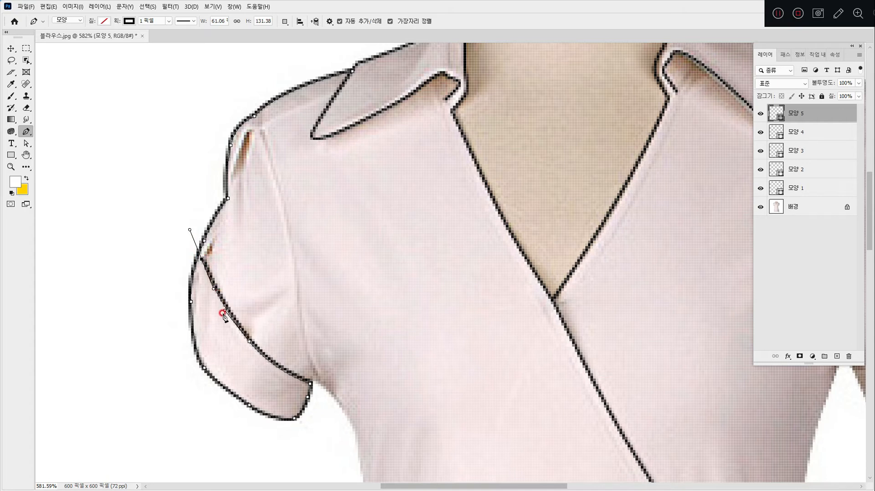
{"action": "key", "text": "Return"}
Step: Trace the left-hand shoulder seam from the collar and follow the inner pleat edge down the sleeve to the cuff
{"action": "left_click_drag", "start_coordinate": [266, 198], "coordinate": [248, 252]}
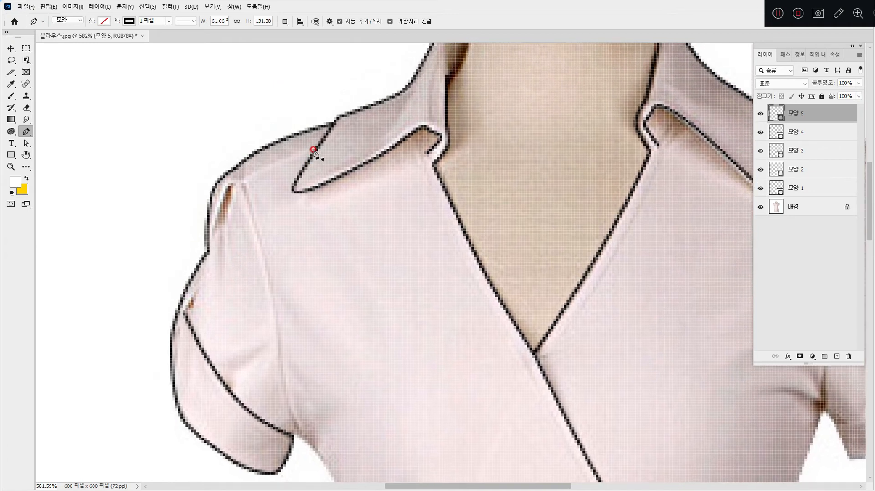
{"action": "left_click", "coordinate": [314, 150]}
{"action": "left_click_drag", "start_coordinate": [244, 186], "coordinate": [221, 211]}
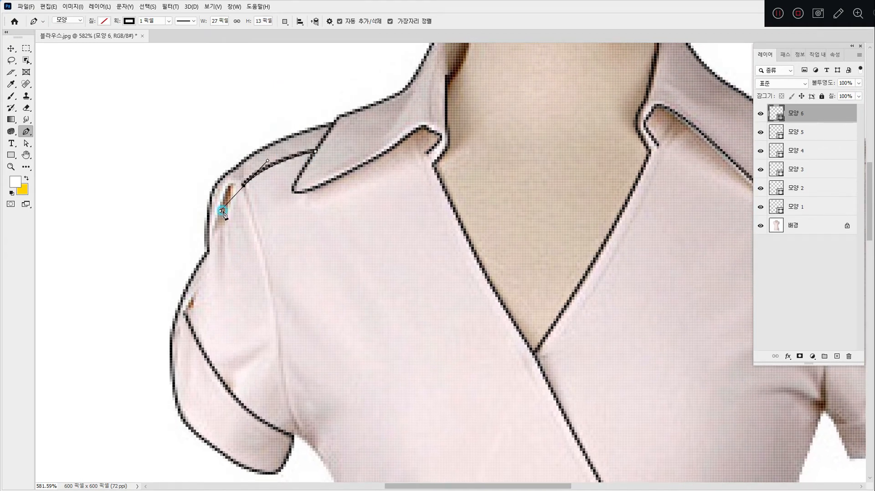
{"action": "left_click", "coordinate": [244, 184]}
{"action": "left_click_drag", "start_coordinate": [229, 185], "coordinate": [217, 223]}
{"action": "left_click_drag", "start_coordinate": [210, 270], "coordinate": [202, 282]}
{"action": "left_click", "coordinate": [183, 310]}
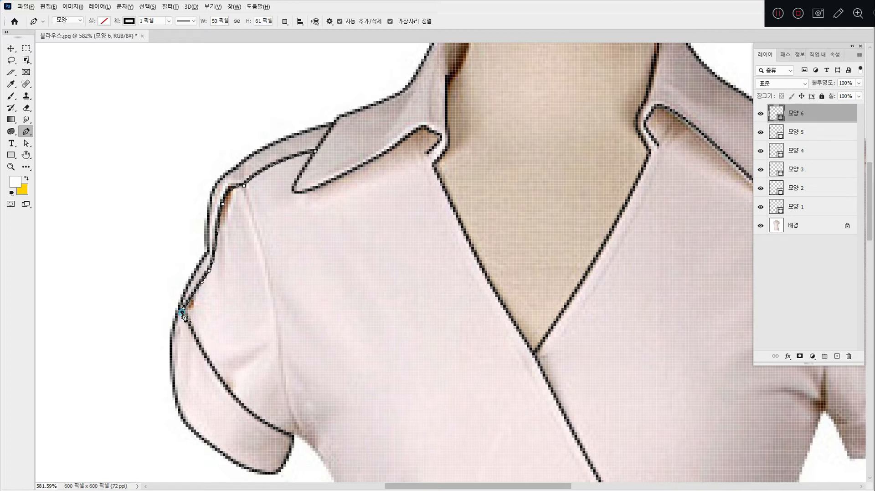
{"action": "left_click_drag", "start_coordinate": [181, 309], "coordinate": [191, 328]}
Step: Trace the left-hand armhole seam from the shoulder line down to the underarm as a new curved path
{"action": "left_click_drag", "start_coordinate": [215, 209], "coordinate": [143, 182]}
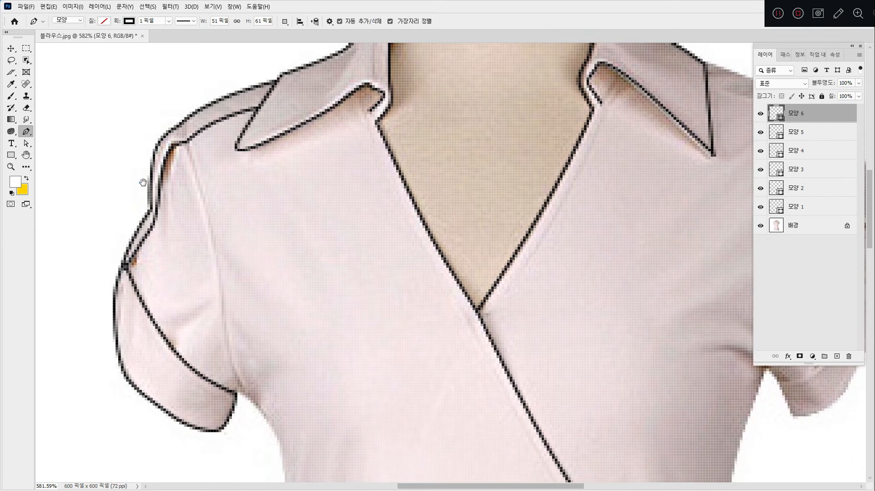
{"action": "left_click", "coordinate": [179, 127]}
{"action": "left_click_drag", "start_coordinate": [211, 220], "coordinate": [215, 250]}
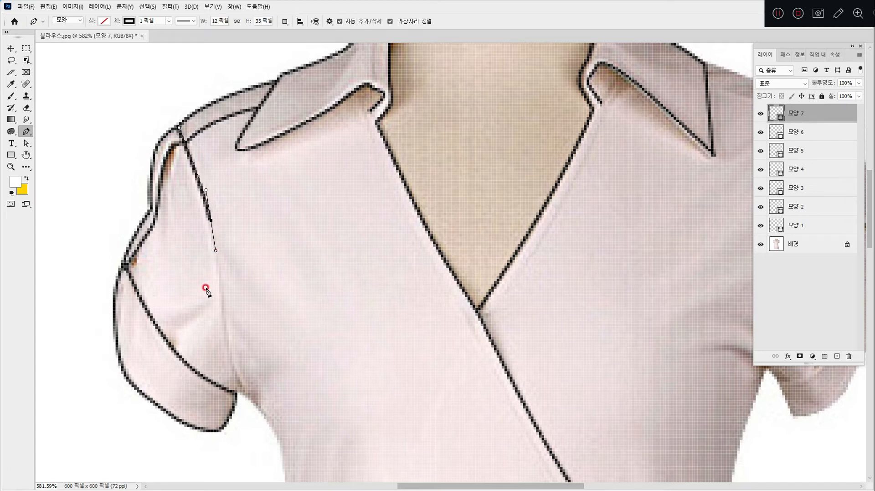
{"action": "left_click_drag", "start_coordinate": [222, 320], "coordinate": [225, 342]}
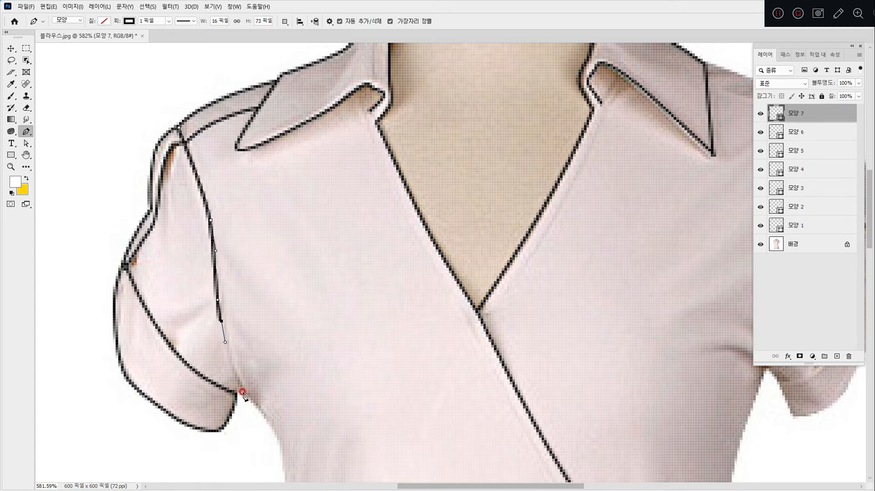
{"action": "left_click_drag", "start_coordinate": [243, 392], "coordinate": [219, 293]}
Step: Continue the path from the underarm down the left-hand side seam, through the waist, to the hem corner
{"action": "left_click_drag", "start_coordinate": [249, 345], "coordinate": [192, 171]}
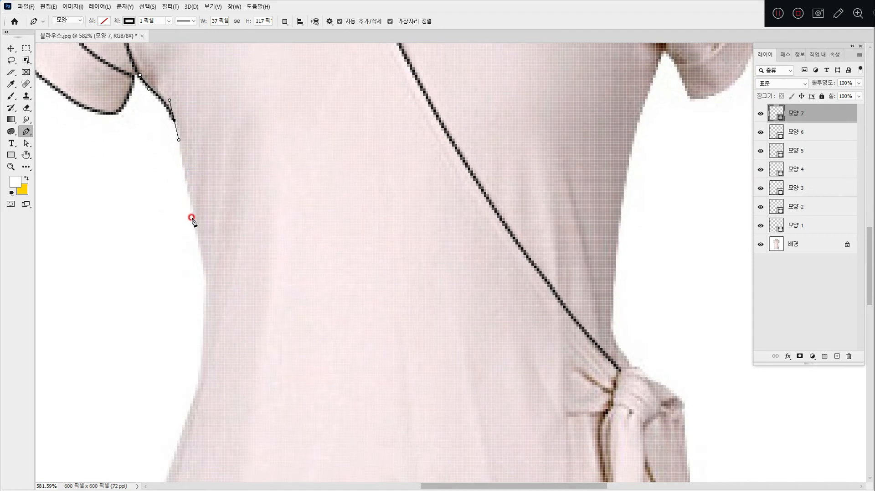
{"action": "left_click_drag", "start_coordinate": [195, 223], "coordinate": [200, 250]}
{"action": "left_click_drag", "start_coordinate": [223, 287], "coordinate": [243, 215]}
{"action": "left_click_drag", "start_coordinate": [221, 246], "coordinate": [233, 165]}
{"action": "left_click_drag", "start_coordinate": [222, 243], "coordinate": [201, 92]}
{"action": "left_click_drag", "start_coordinate": [189, 188], "coordinate": [185, 222]}
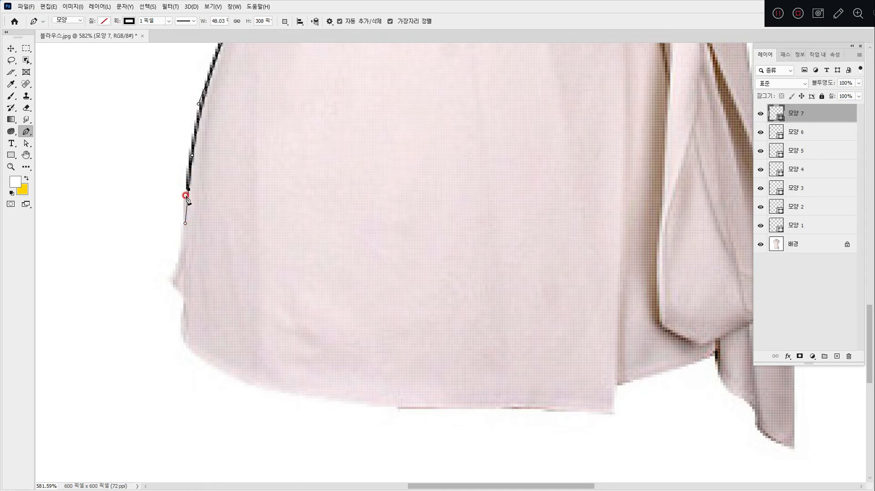
{"action": "left_click_drag", "start_coordinate": [171, 306], "coordinate": [146, 287]}
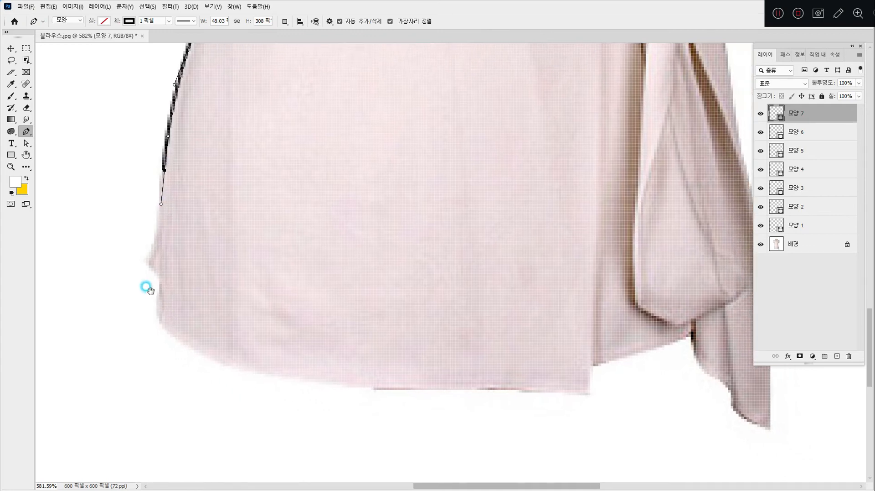
{"action": "left_click", "coordinate": [155, 314]}
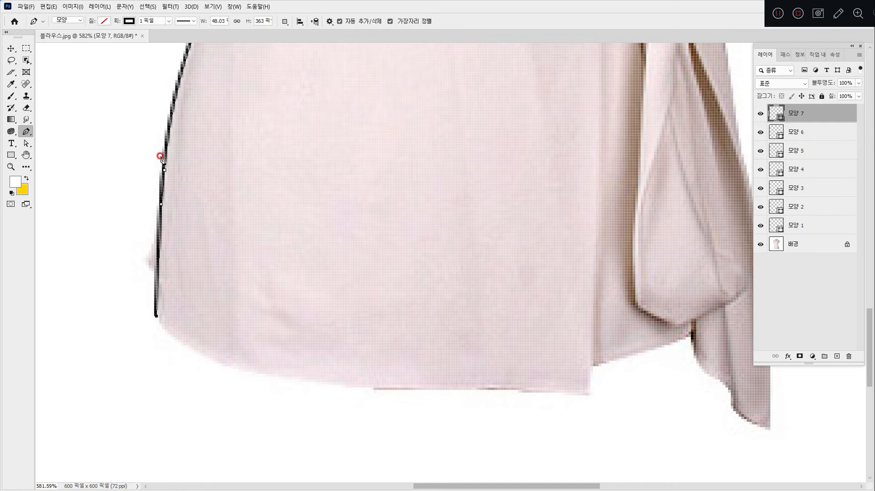
Step: Continue the path along the curved front hem to the lower corner of the front overlap
{"action": "left_click_drag", "start_coordinate": [255, 372], "coordinate": [306, 377]}
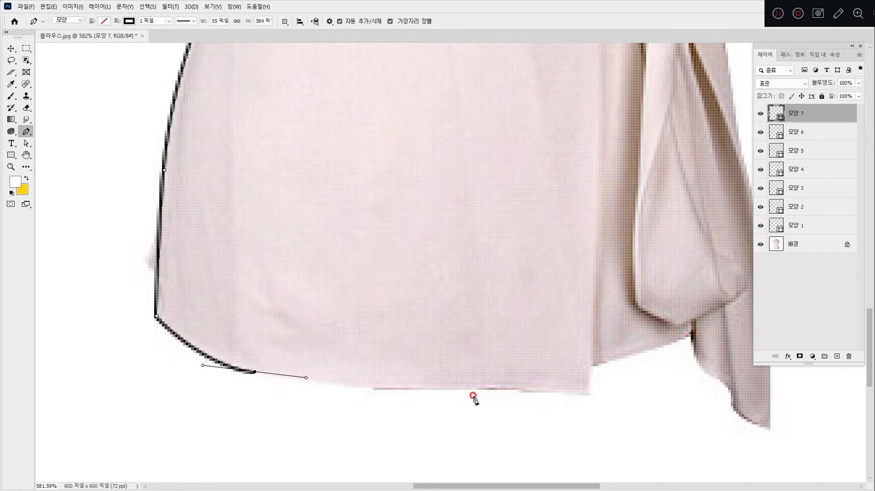
{"action": "left_click_drag", "start_coordinate": [474, 388], "coordinate": [551, 388]}
{"action": "left_click", "coordinate": [590, 388]}
Step: Continue the path up the front overlap's vertical edge and end it on the diagonal wrap line
{"action": "scroll", "coordinate": [450, 366], "scroll_direction": "up", "scroll_amount": 3}
{"action": "scroll", "coordinate": [449, 366], "scroll_direction": "right", "scroll_amount": 3}
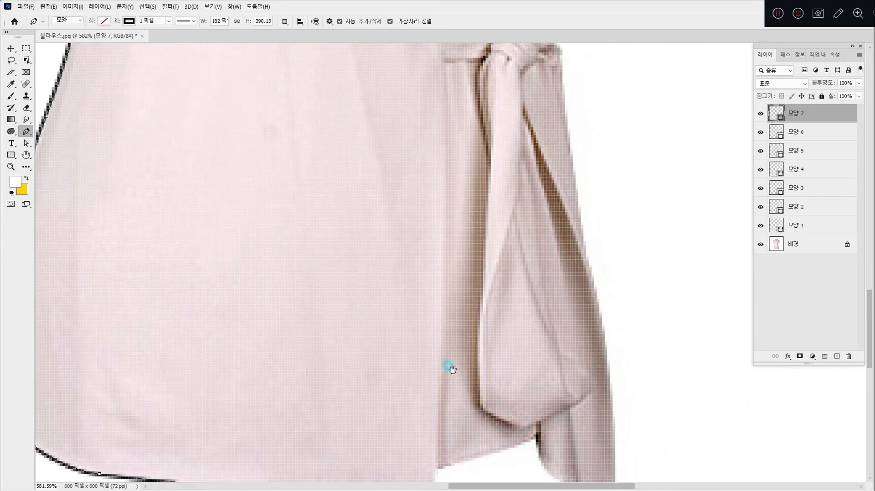
{"action": "left_click_drag", "start_coordinate": [442, 285], "coordinate": [444, 208]}
{"action": "scroll", "coordinate": [443, 203], "scroll_direction": "up", "scroll_amount": 4}
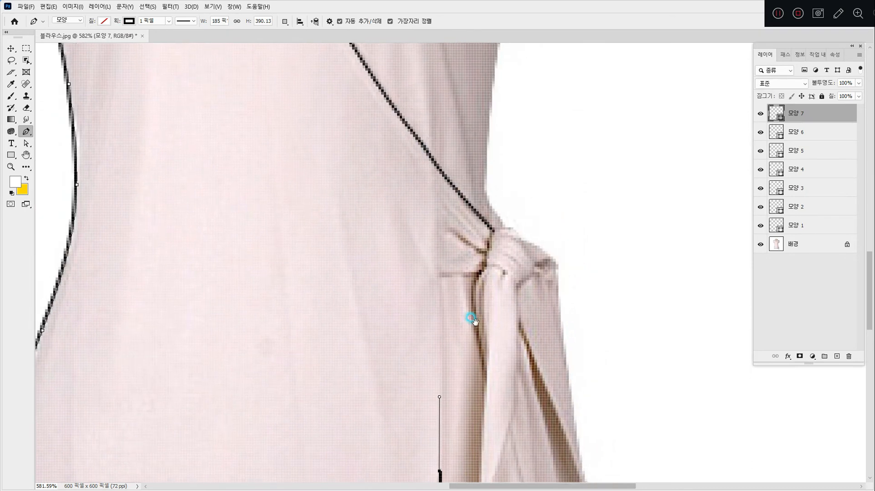
{"action": "left_click_drag", "start_coordinate": [440, 284], "coordinate": [439, 245]}
{"action": "scroll", "coordinate": [470, 358], "scroll_direction": "up", "scroll_amount": 4}
{"action": "mouse_move", "coordinate": [452, 367]}
{"action": "left_mouse_down"}
{"action": "mouse_move", "coordinate": [449, 344]}
{"action": "mouse_move", "coordinate": [445, 377]}
{"action": "left_mouse_up"}
{"action": "scroll", "coordinate": [430, 344], "scroll_direction": "down", "scroll_amount": 1}
{"action": "left_click", "coordinate": [452, 317]}
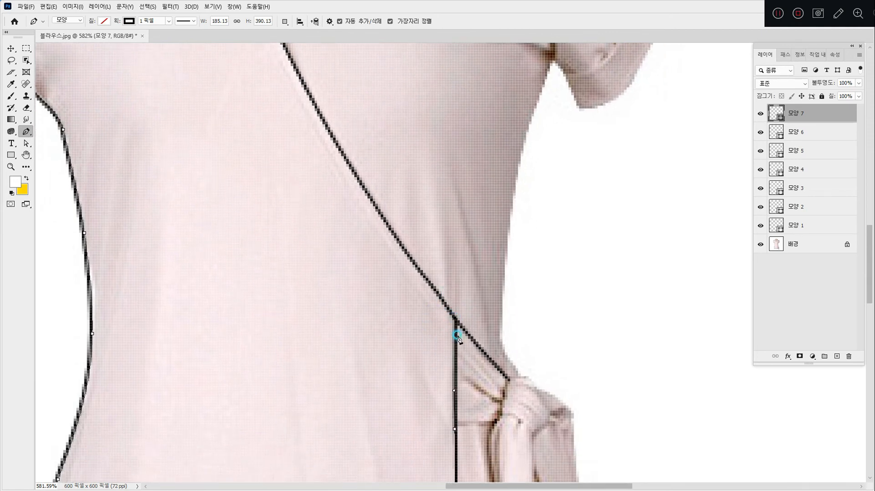
Step: Trace the right-hand shoulder line from the collar and continue around the sleeve's outer pleat edge to the notch
{"action": "left_click_drag", "start_coordinate": [412, 225], "coordinate": [394, 171]}
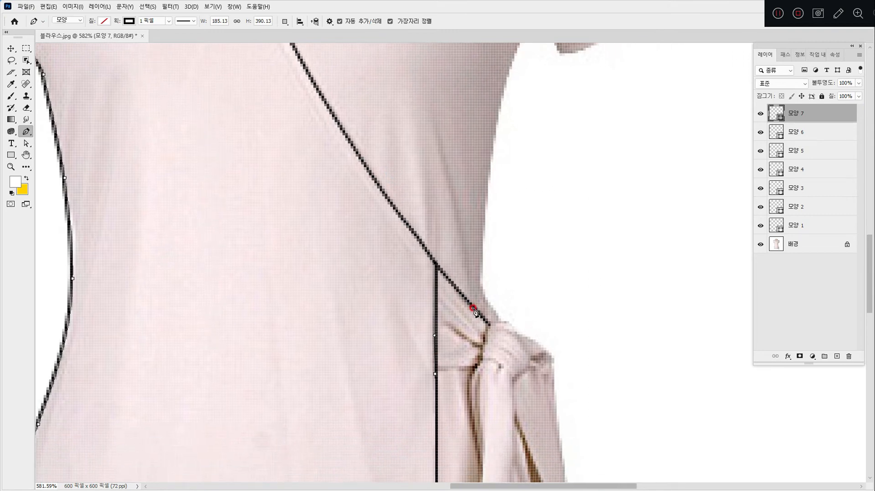
{"action": "left_click_drag", "start_coordinate": [437, 295], "coordinate": [368, 353]}
{"action": "left_click_drag", "start_coordinate": [404, 210], "coordinate": [359, 299]}
{"action": "left_click_drag", "start_coordinate": [341, 110], "coordinate": [301, 210]}
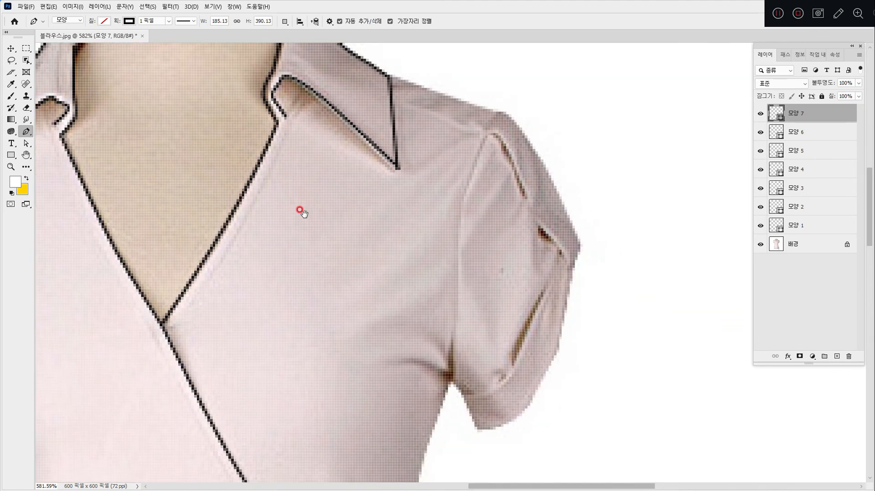
{"action": "left_click", "coordinate": [391, 77]}
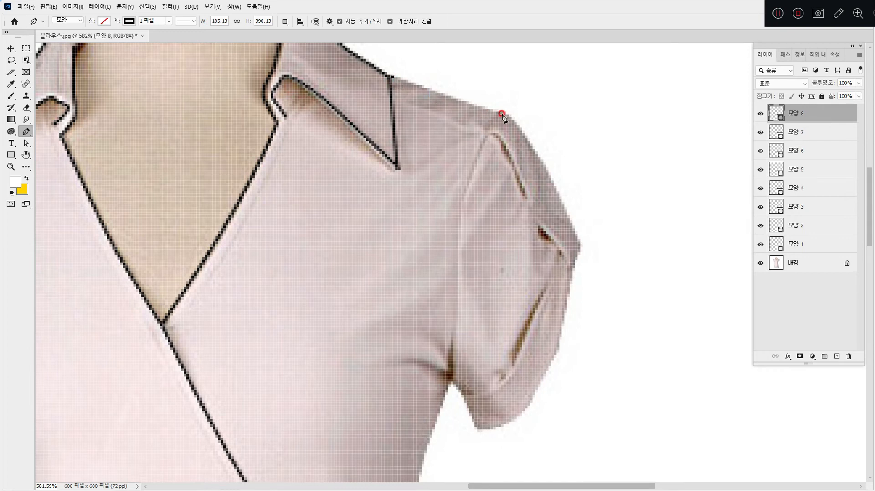
{"action": "left_click_drag", "start_coordinate": [496, 113], "coordinate": [541, 164]}
{"action": "left_click_drag", "start_coordinate": [570, 214], "coordinate": [544, 222]}
{"action": "key", "text": "ctrl+z"}
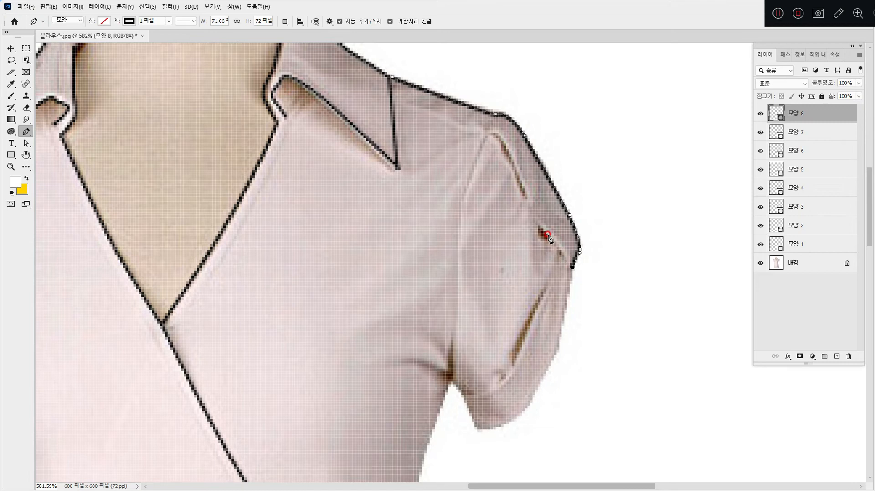
Step: Continue the path up the right-hand sleeve's inner pleat edge and along the shoulder seam to the collar, and end it
{"action": "left_click_drag", "start_coordinate": [549, 233], "coordinate": [521, 181]}
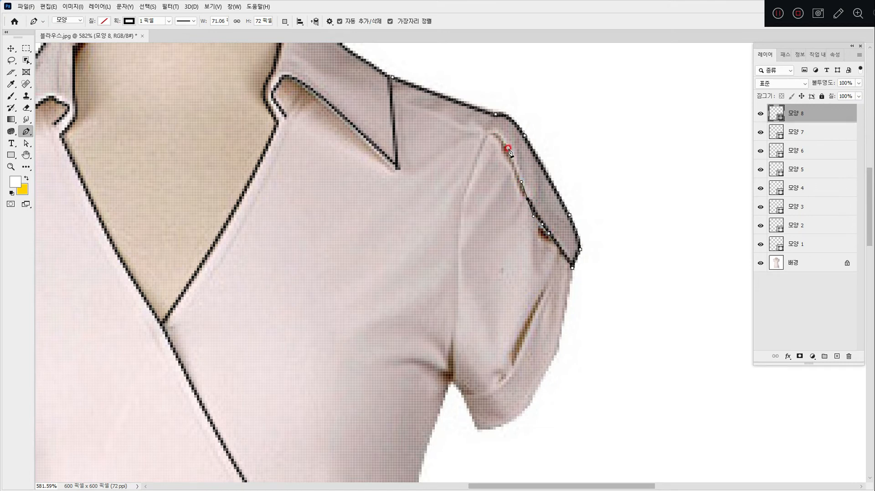
{"action": "left_click_drag", "start_coordinate": [503, 141], "coordinate": [486, 134]}
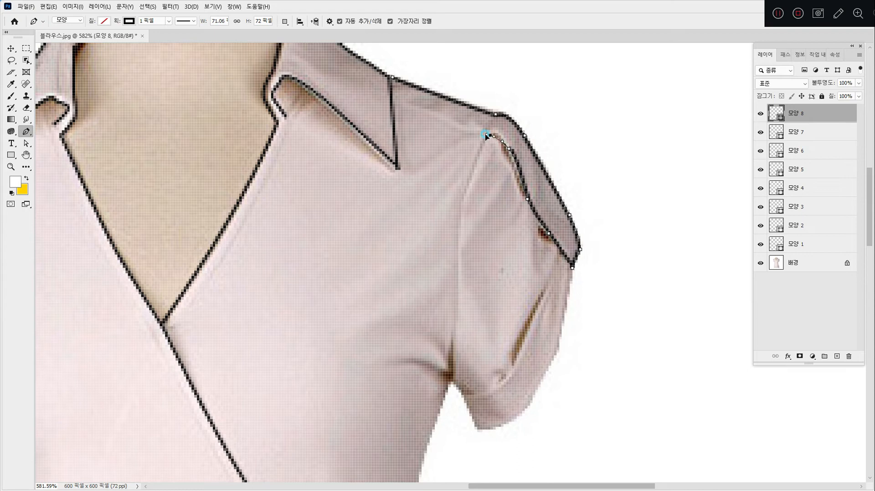
{"action": "left_click", "coordinate": [492, 134], "text": "alt"}
{"action": "left_click_drag", "start_coordinate": [491, 134], "coordinate": [484, 136]}
{"action": "key", "text": "ctrl+z"}
{"action": "left_click_drag", "start_coordinate": [488, 135], "coordinate": [474, 136]}
{"action": "left_click_drag", "start_coordinate": [443, 123], "coordinate": [442, 122]}
{"action": "left_click_drag", "start_coordinate": [394, 97], "coordinate": [384, 96]}
{"action": "left_click", "coordinate": [396, 154]}
Step: Trace the right-hand armhole seam from the shoulder line down to the underarm
{"action": "left_click", "coordinate": [496, 116]}
{"action": "left_click_drag", "start_coordinate": [467, 187], "coordinate": [457, 218]}
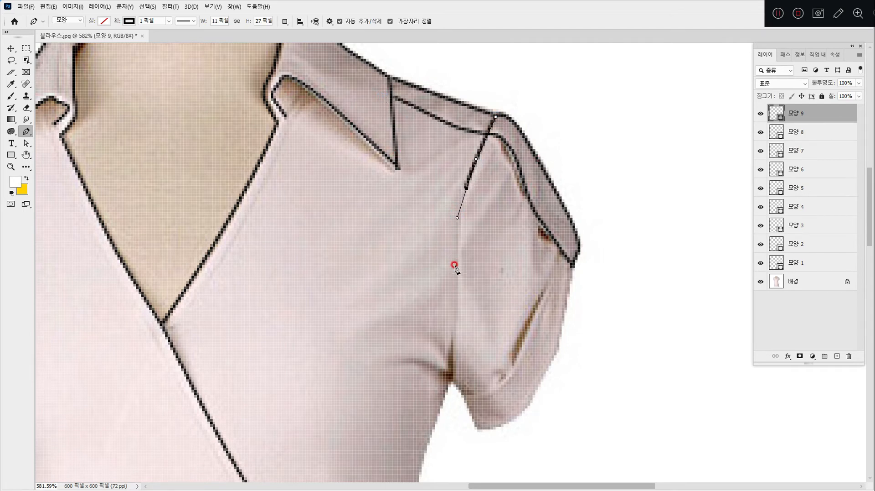
{"action": "left_click_drag", "start_coordinate": [457, 285], "coordinate": [457, 318]}
{"action": "scroll", "coordinate": [514, 240], "scroll_direction": "down", "scroll_amount": 5}
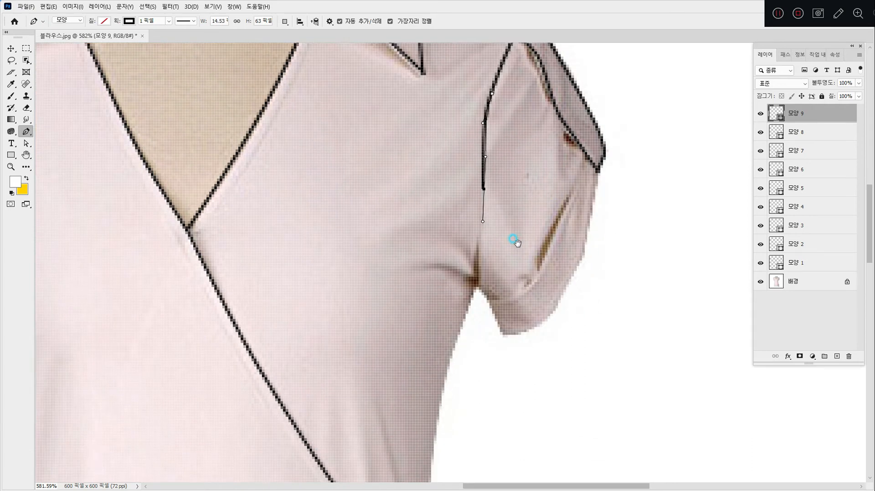
{"action": "left_click_drag", "start_coordinate": [474, 254], "coordinate": [474, 269]}
Step: Continue the path from the right-hand underarm down the side seam to the waist knot, and end the path
{"action": "scroll", "coordinate": [458, 255], "scroll_direction": "down", "scroll_amount": 5}
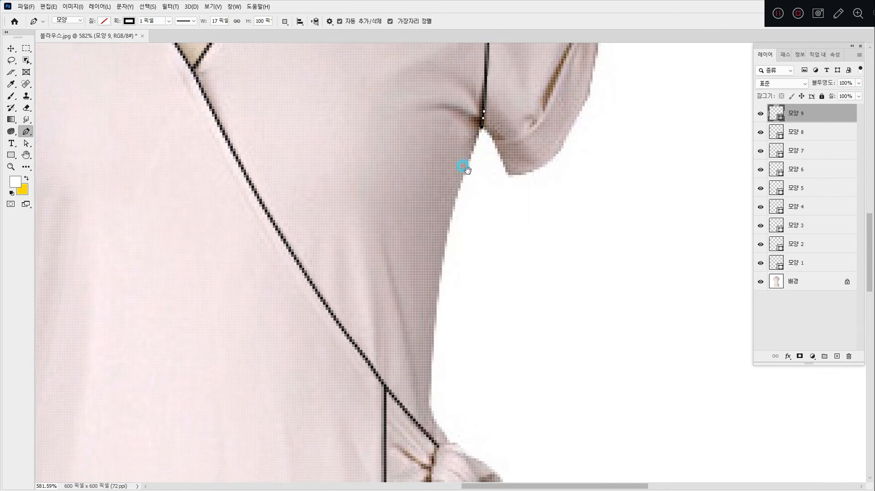
{"action": "left_click_drag", "start_coordinate": [449, 229], "coordinate": [439, 283]}
{"action": "scroll", "coordinate": [479, 273], "scroll_direction": "down", "scroll_amount": 6}
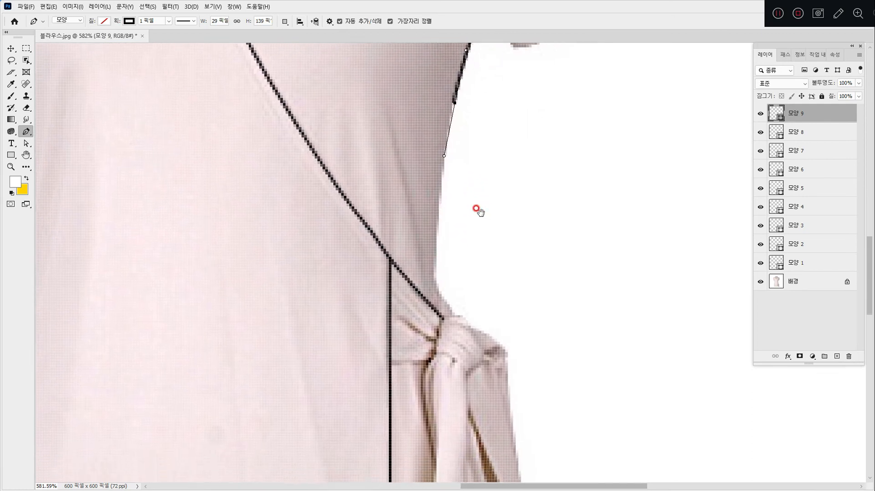
{"action": "left_click_drag", "start_coordinate": [434, 198], "coordinate": [431, 229]}
{"action": "left_click_drag", "start_coordinate": [453, 268], "coordinate": [479, 298]}
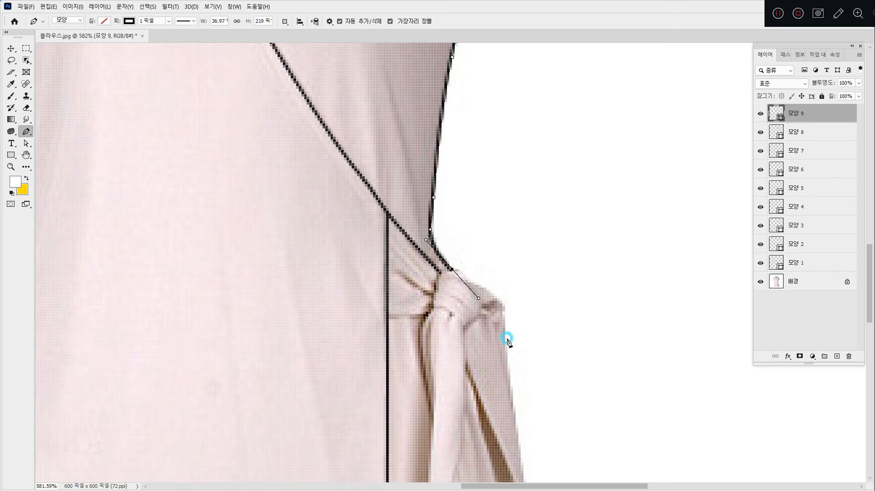
{"action": "key", "text": "Return"}
Step: Trace the right-hand sleeve's outer edge from the pleat notch, around the cuff's hem and up to the underarm
{"action": "scroll", "coordinate": [496, 297], "scroll_direction": "up", "scroll_amount": 10}
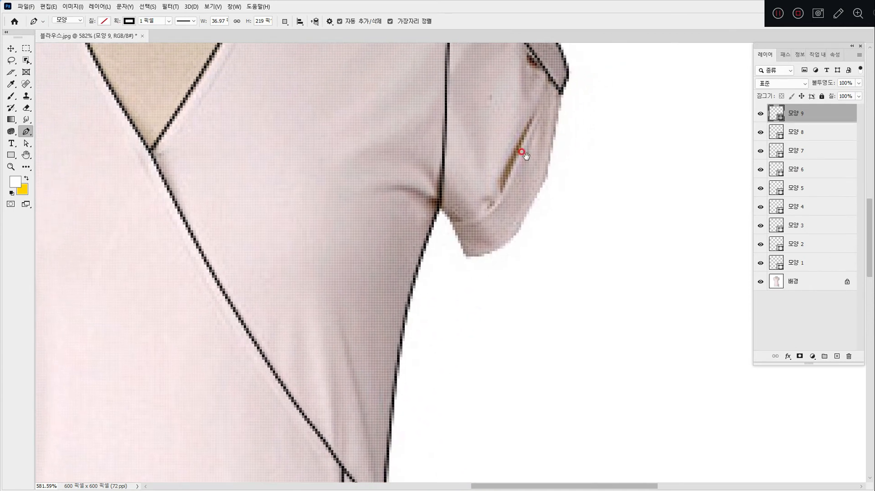
{"action": "left_click_drag", "start_coordinate": [524, 155], "coordinate": [464, 267]}
{"action": "left_click", "coordinate": [496, 203]}
{"action": "left_click_drag", "start_coordinate": [484, 273], "coordinate": [481, 294]}
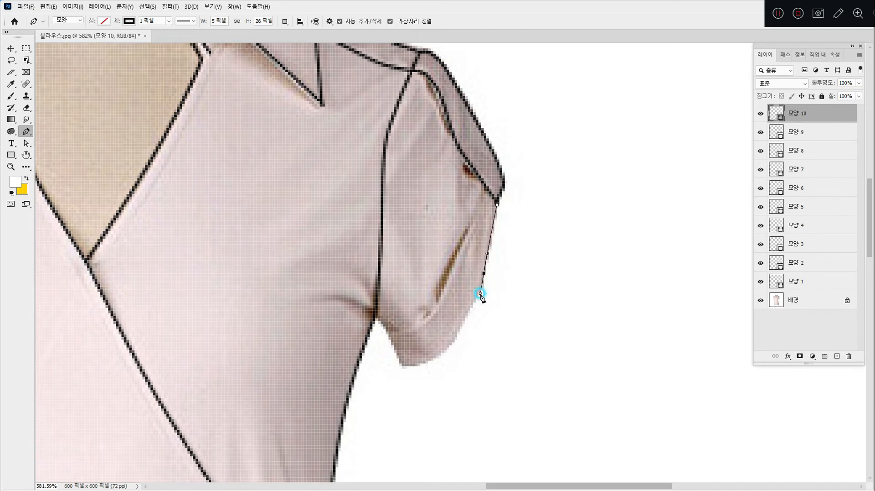
{"action": "left_click_drag", "start_coordinate": [460, 328], "coordinate": [420, 363]}
{"action": "left_click", "coordinate": [400, 365]}
{"action": "right_click", "coordinate": [395, 335]}
{"action": "left_click_drag", "start_coordinate": [389, 330], "coordinate": [366, 298]}
{"action": "right_click", "coordinate": [390, 335]}
Step: Trace the upper edge of the right-hand cuff from the underarm side up to the pleat notch, and end the path
{"action": "left_click", "coordinate": [389, 335]}
{"action": "left_click_drag", "start_coordinate": [423, 321], "coordinate": [447, 306]}
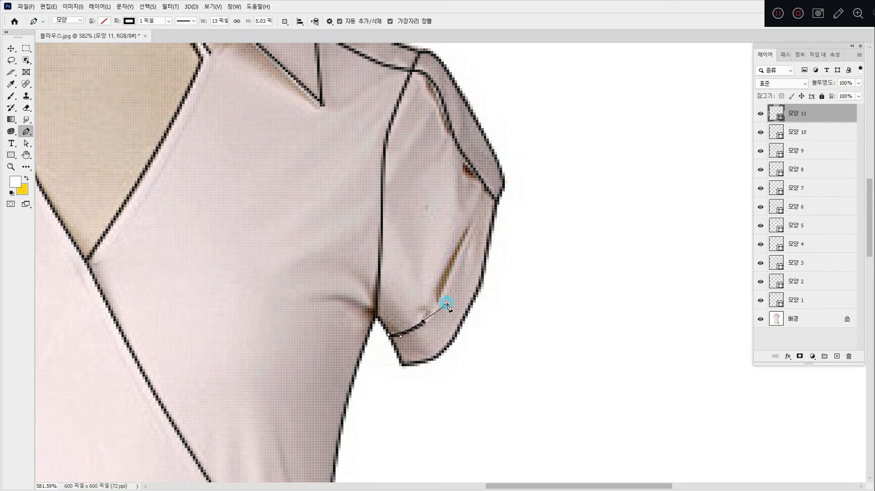
{"action": "left_click", "coordinate": [466, 233]}
{"action": "left_click_drag", "start_coordinate": [472, 223], "coordinate": [490, 183]}
{"action": "right_click", "coordinate": [456, 285]}
{"action": "left_click", "coordinate": [443, 309], "text": "ctrl"}
Step: Draw a short fold line about 8 pixels tall from the right-hand side seam to the wrap edge above the knot
{"action": "left_click_drag", "start_coordinate": [406, 324], "coordinate": [449, 303]}
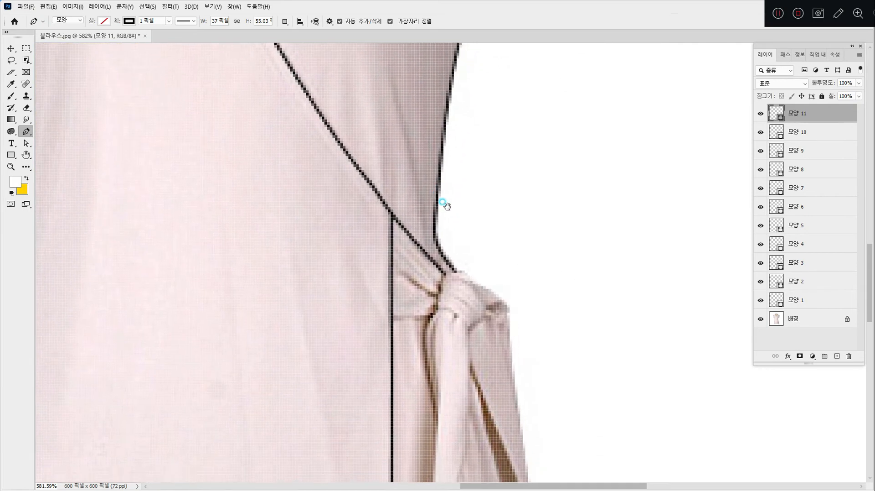
{"action": "left_click", "coordinate": [433, 243]}
{"action": "left_click", "coordinate": [433, 256]}
{"action": "key", "text": "ctrl+z"}
{"action": "left_click", "coordinate": [434, 239]}
{"action": "left_click", "coordinate": [430, 256]}
{"action": "left_click", "coordinate": [427, 289]}
{"action": "left_click", "coordinate": [438, 311]}
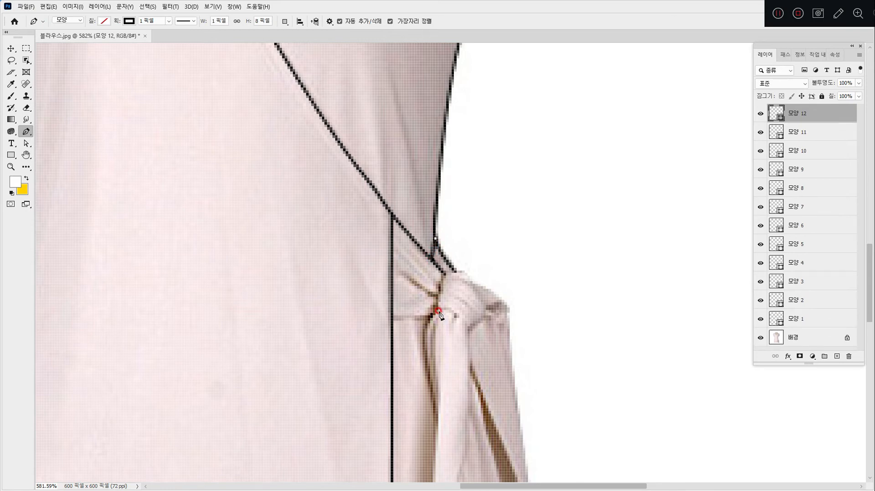
{"action": "key", "text": "Escape"}
Step: Draw three separate gather lines running from the front overlap's vertical edge toward the waist knot
{"action": "left_click", "coordinate": [398, 241]}
{"action": "left_click", "coordinate": [445, 283]}
{"action": "left_click", "coordinate": [438, 286]}
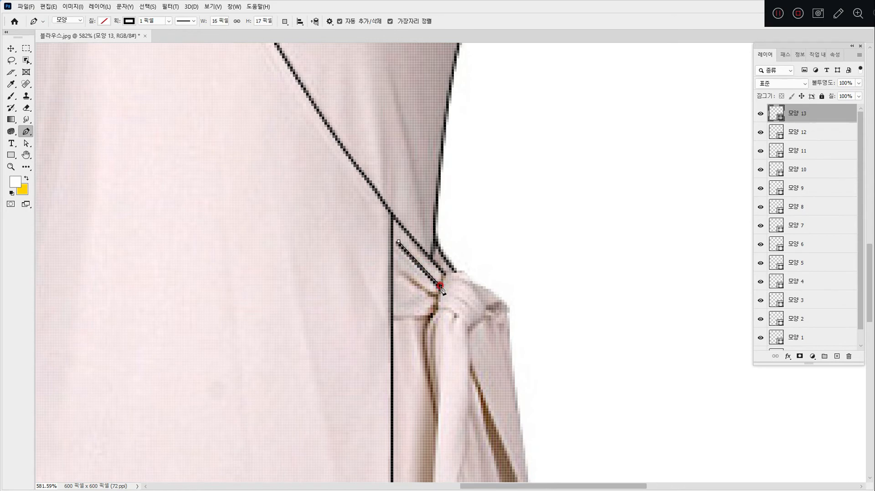
{"action": "key", "text": "Escape"}
{"action": "left_click", "coordinate": [399, 273]}
{"action": "left_click", "coordinate": [436, 297]}
{"action": "key", "text": "Escape"}
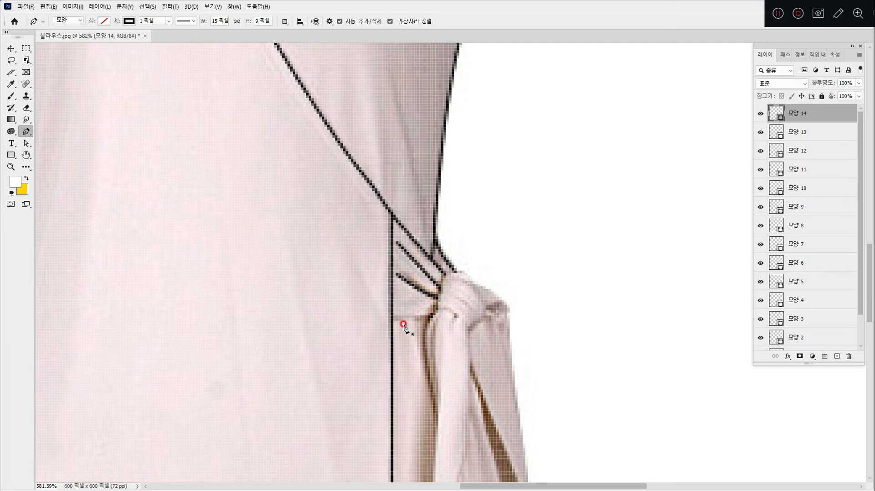
{"action": "left_click", "coordinate": [393, 315]}
{"action": "left_click", "coordinate": [433, 312]}
{"action": "key", "text": "Escape"}
Step: Trace the waist knot's outline as a closed path about 19 by 21.5 pixels
{"action": "left_click_drag", "start_coordinate": [454, 305], "coordinate": [441, 196]}
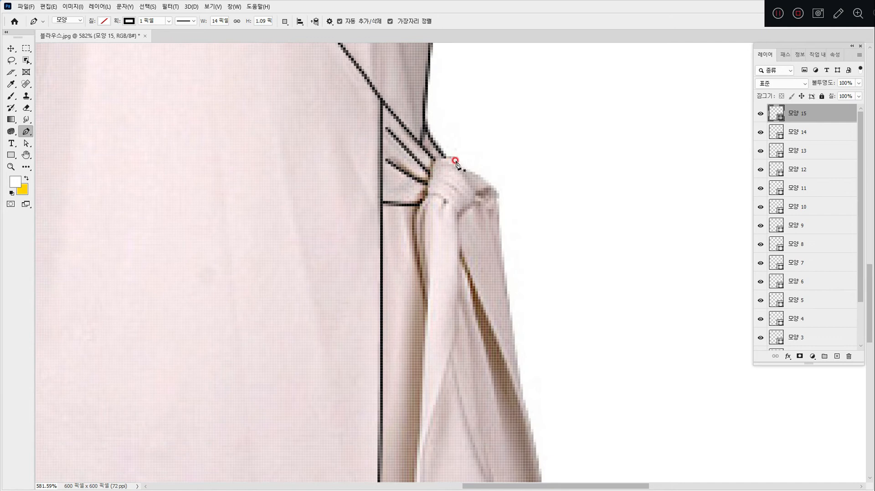
{"action": "left_click", "coordinate": [453, 157]}
{"action": "left_click_drag", "start_coordinate": [431, 162], "coordinate": [429, 172]}
{"action": "left_click", "coordinate": [429, 173]}
{"action": "left_click", "coordinate": [424, 191]}
{"action": "left_click", "coordinate": [437, 194]}
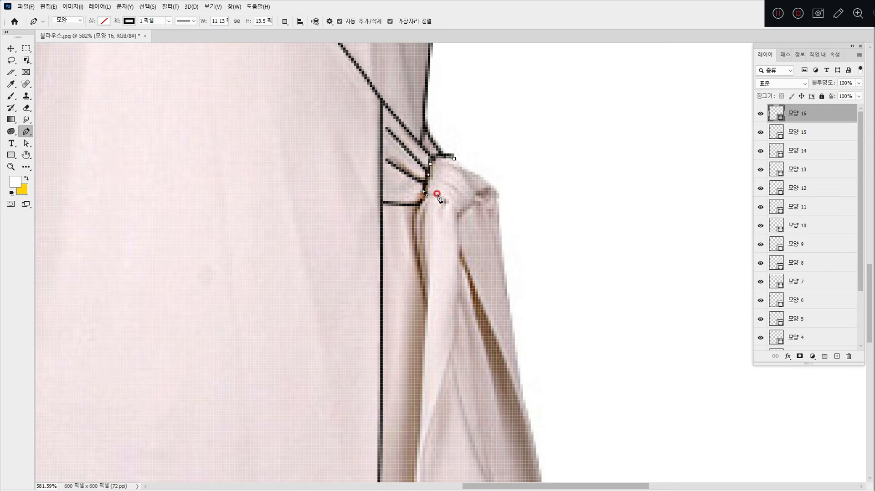
{"action": "left_click", "coordinate": [452, 203]}
{"action": "left_click", "coordinate": [458, 210]}
{"action": "left_click", "coordinate": [471, 202]}
{"action": "left_click", "coordinate": [475, 186]}
{"action": "left_click", "coordinate": [454, 160]}
{"action": "left_click_drag", "start_coordinate": [454, 160], "coordinate": [442, 163]}
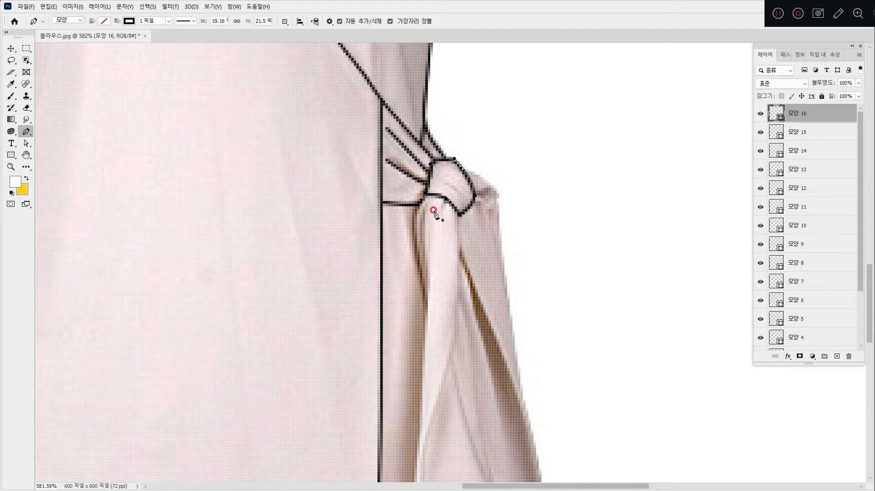
Step: Draw two curved crease lines inside the waist knot as separate paths
{"action": "left_click", "coordinate": [438, 181]}
{"action": "left_click_drag", "start_coordinate": [461, 190], "coordinate": [474, 218]}
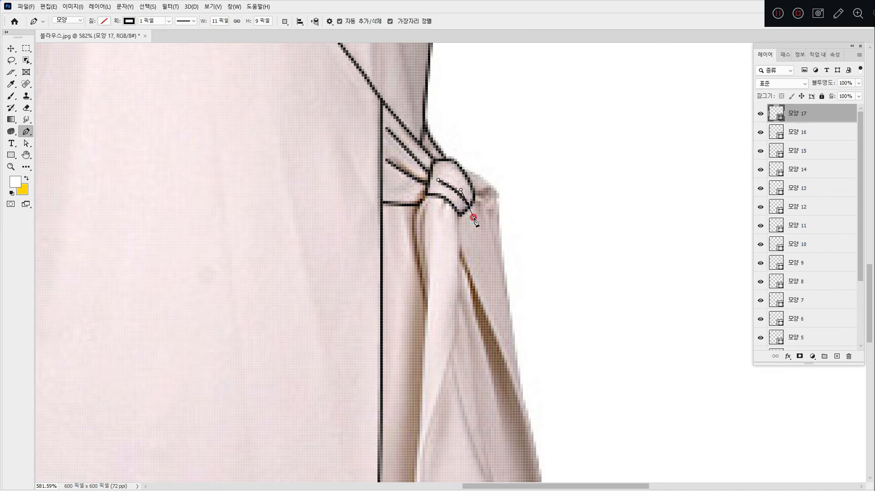
{"action": "key", "text": "Escape"}
{"action": "left_click", "coordinate": [444, 169]}
{"action": "left_click_drag", "start_coordinate": [469, 199], "coordinate": [471, 201]}
{"action": "key", "text": "Escape"}
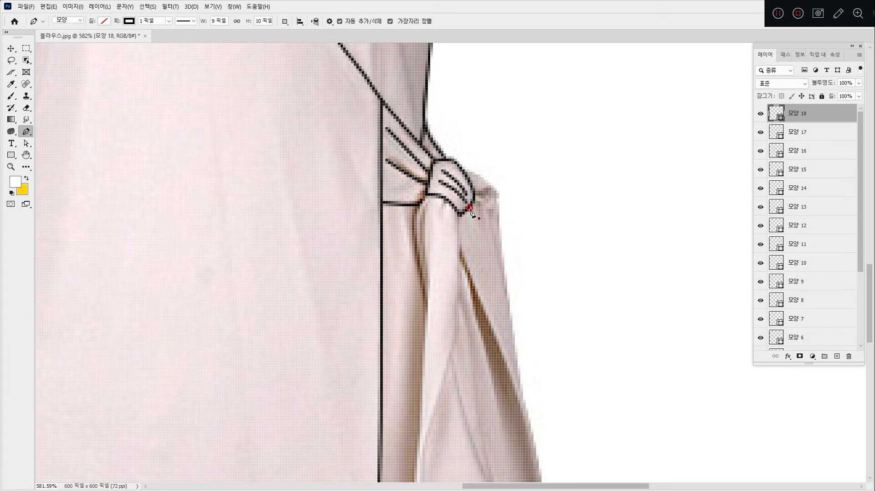
{"action": "left_click_drag", "start_coordinate": [412, 239], "coordinate": [408, 177]}
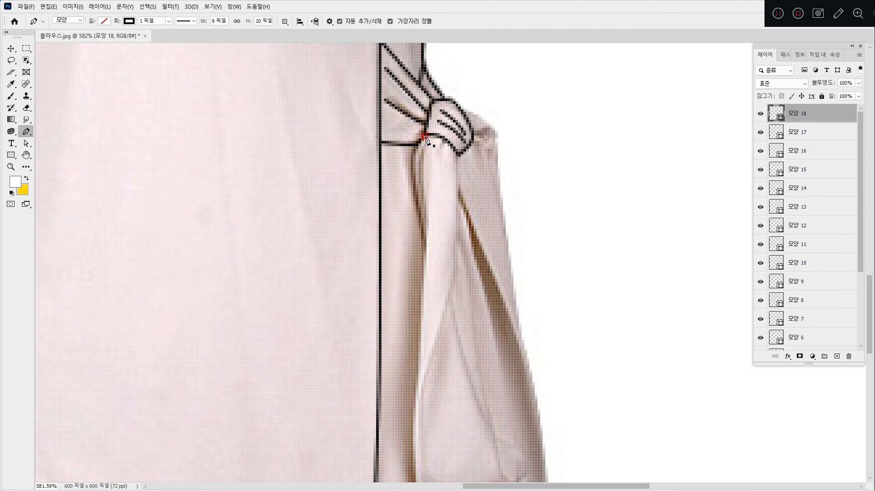
Step: Trace the front tie tail from the waist knot down its inner edge, around the pointed bottom and out to its lower outer corner
{"action": "left_click", "coordinate": [410, 159]}
{"action": "left_click_drag", "start_coordinate": [412, 188], "coordinate": [420, 218]}
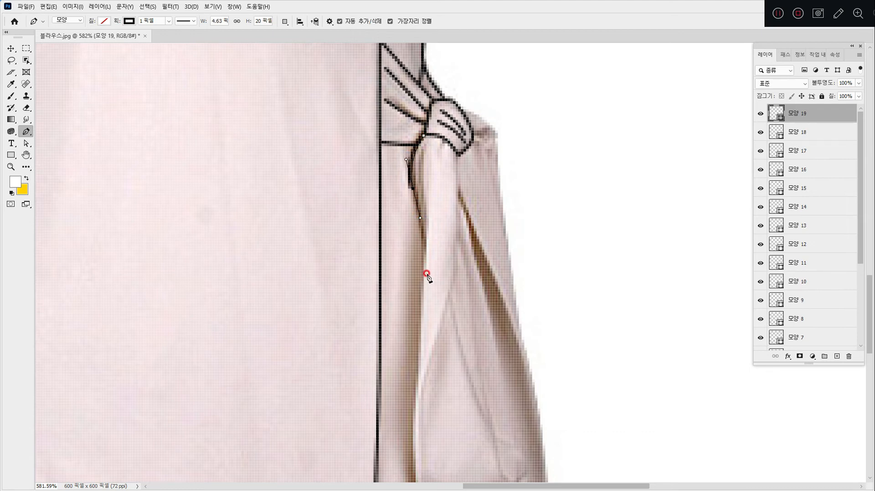
{"action": "left_click_drag", "start_coordinate": [421, 289], "coordinate": [373, 196]}
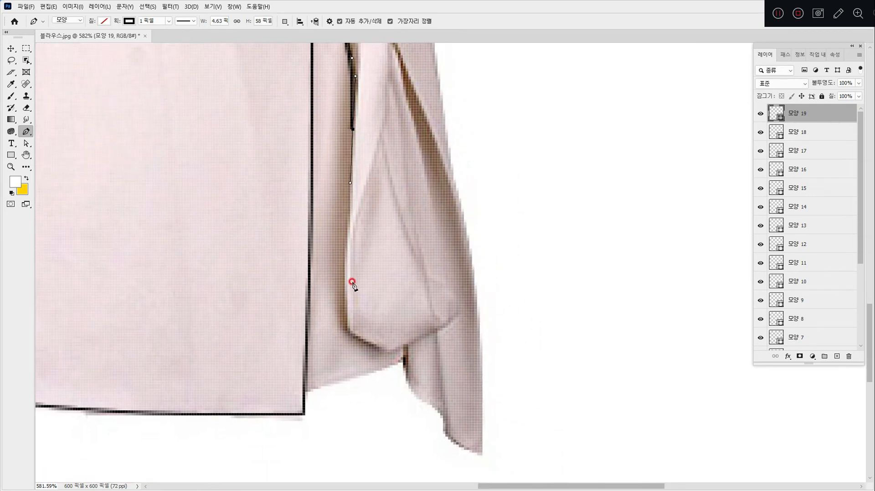
{"action": "left_click_drag", "start_coordinate": [345, 285], "coordinate": [346, 312]}
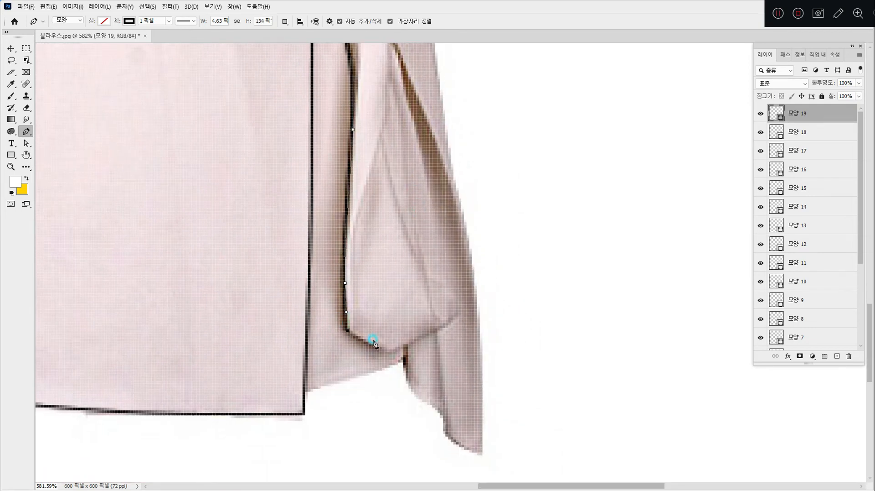
{"action": "left_click", "coordinate": [394, 354]}
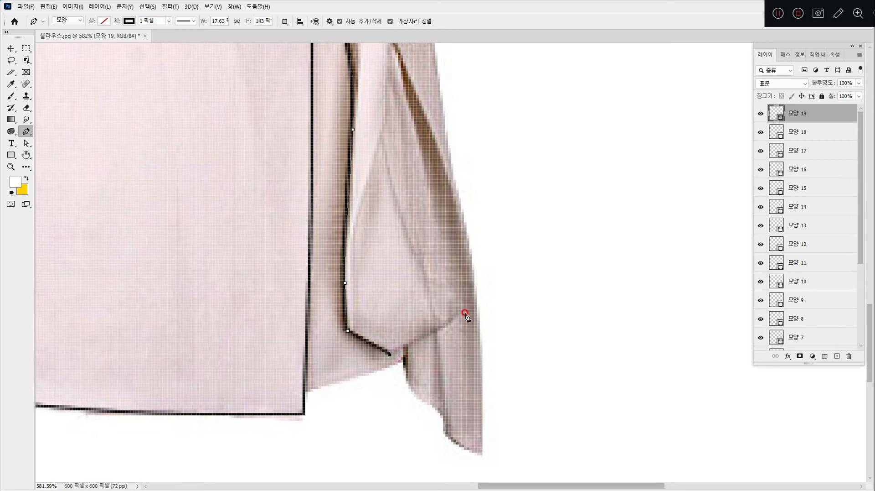
{"action": "left_click_drag", "start_coordinate": [461, 310], "coordinate": [460, 302]}
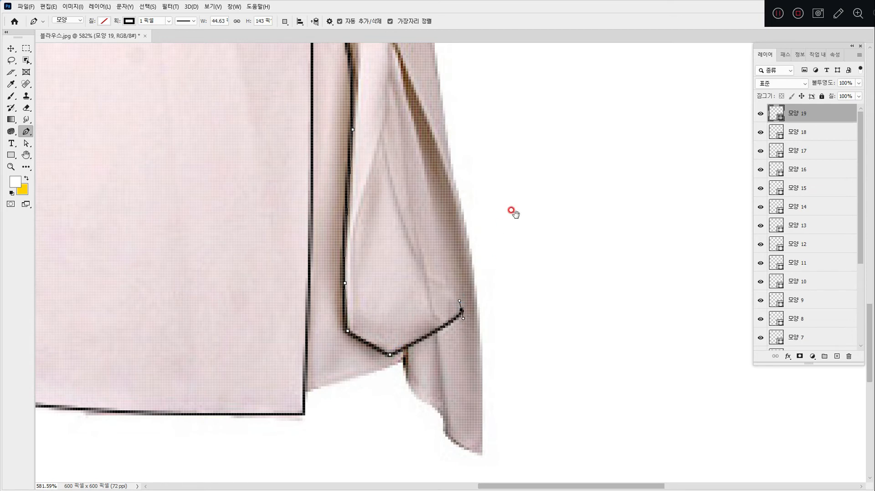
Step: Extend the front tie tail's outline from its lower outer corner up the outer edge to just below the knot
{"action": "left_click_drag", "start_coordinate": [514, 211], "coordinate": [557, 352]}
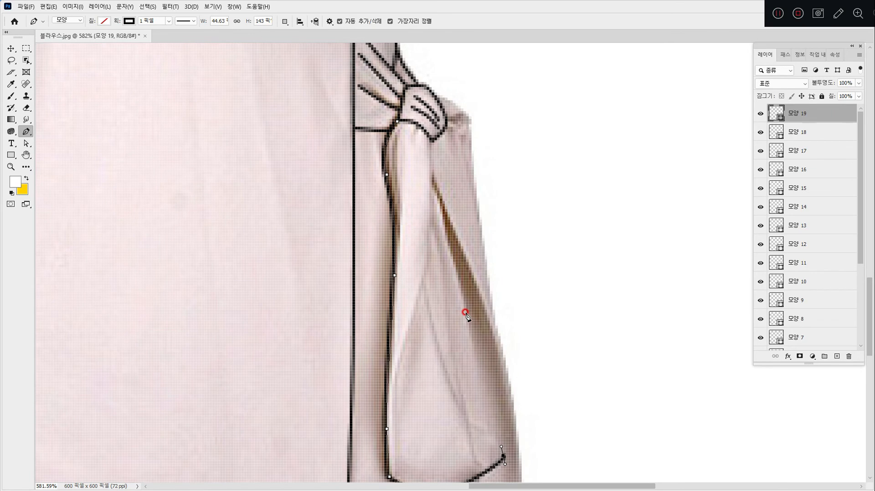
{"action": "left_click_drag", "start_coordinate": [504, 293], "coordinate": [498, 347]}
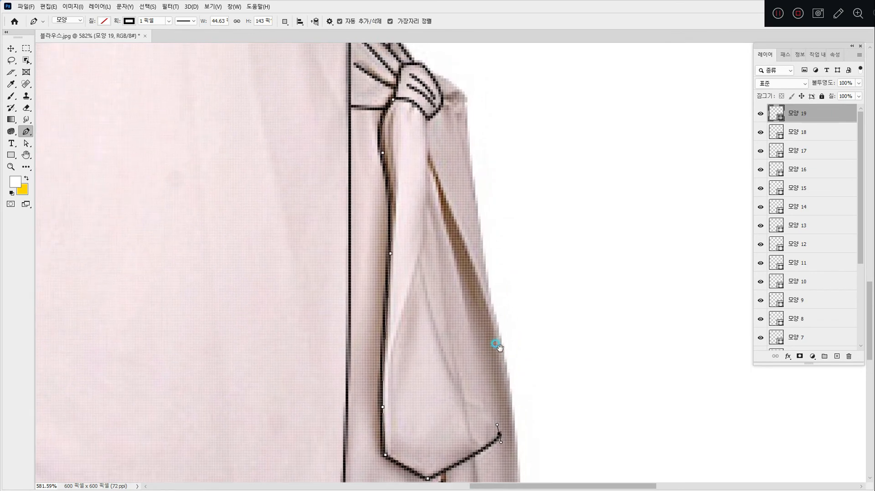
{"action": "left_click_drag", "start_coordinate": [460, 288], "coordinate": [458, 272]}
{"action": "left_click_drag", "start_coordinate": [431, 221], "coordinate": [440, 275]}
{"action": "left_click_drag", "start_coordinate": [450, 272], "coordinate": [448, 256]}
{"action": "left_click", "coordinate": [425, 203]}
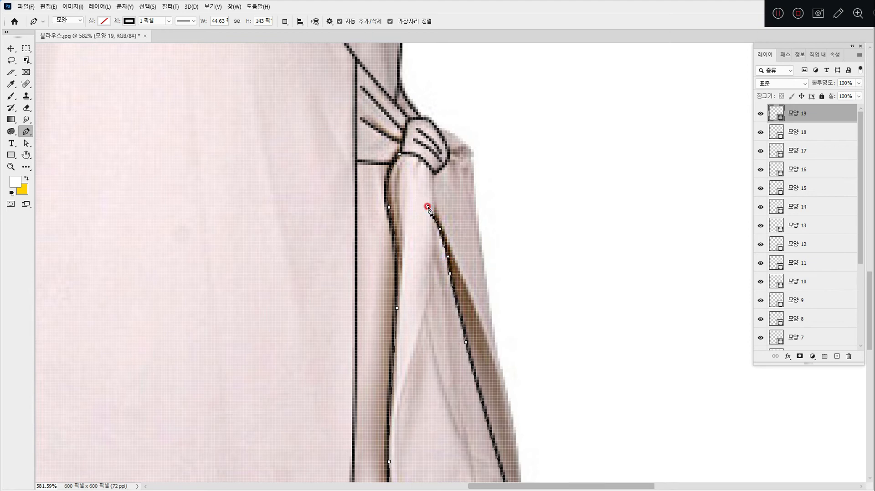
Step: Draw the front tie tail's inner fold line, about 14 by 93 pixels, curving from the knot's lower tip down towards the inner edge
{"action": "left_click", "coordinate": [436, 259]}
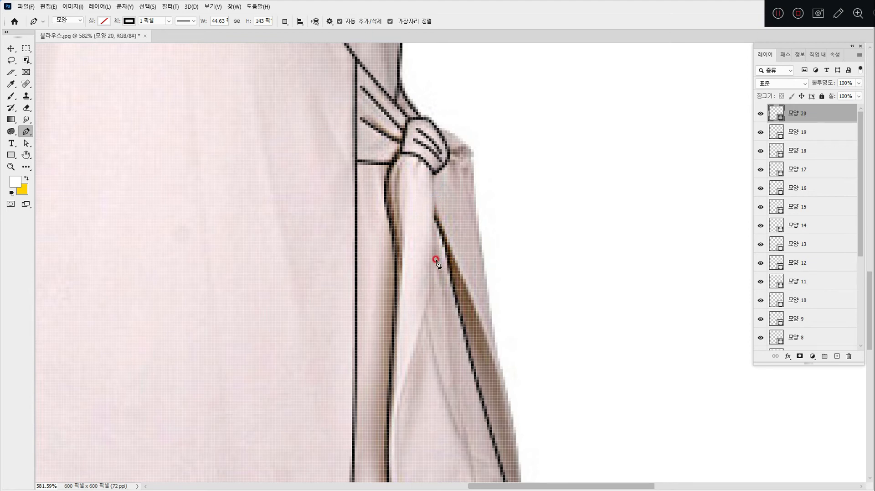
{"action": "left_click_drag", "start_coordinate": [432, 268], "coordinate": [429, 308]}
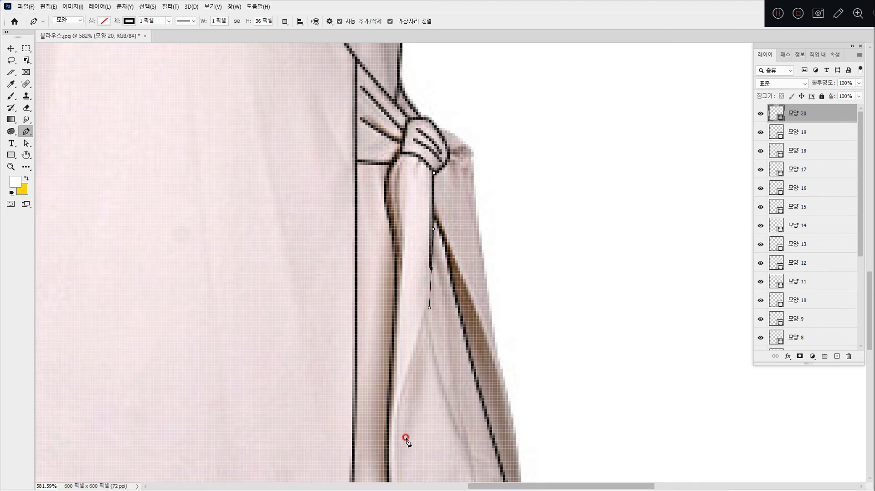
{"action": "scroll", "coordinate": [394, 336], "scroll_direction": "down", "scroll_amount": 3}
{"action": "left_click_drag", "start_coordinate": [396, 371], "coordinate": [391, 416]}
{"action": "key", "text": "Return"}
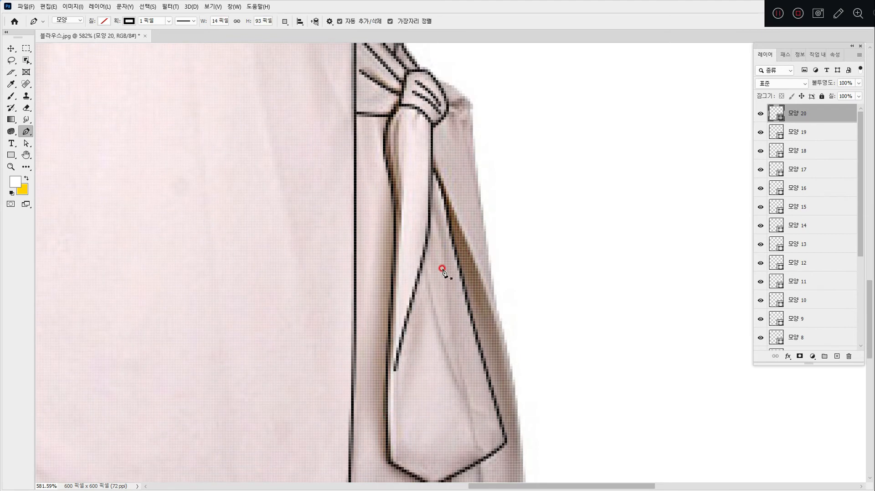
Step: Draw the rear tie tail's outer edge from the front tail's top, curving down to the lowest tip of the fabric
{"action": "left_click_drag", "start_coordinate": [421, 197], "coordinate": [393, 122]}
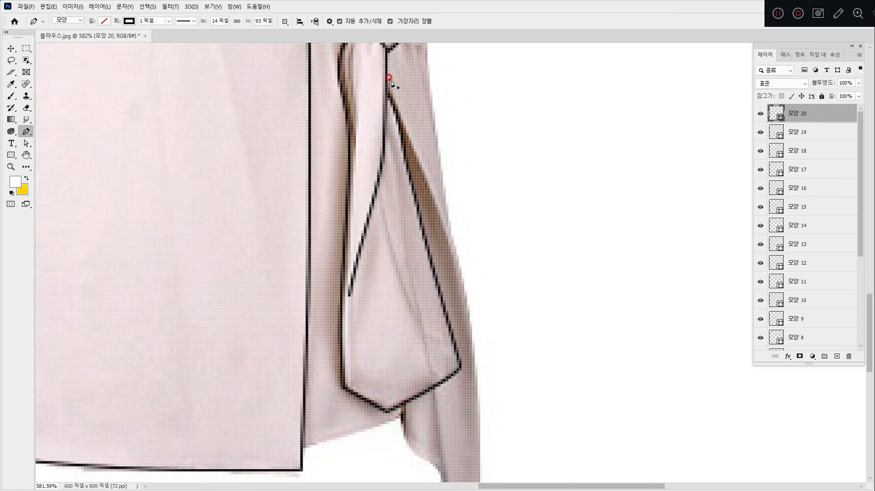
{"action": "left_click_drag", "start_coordinate": [387, 77], "coordinate": [406, 116]}
{"action": "left_click_drag", "start_coordinate": [448, 233], "coordinate": [463, 274]}
{"action": "left_click_drag", "start_coordinate": [492, 358], "coordinate": [477, 332]}
{"action": "left_click", "coordinate": [476, 425]}
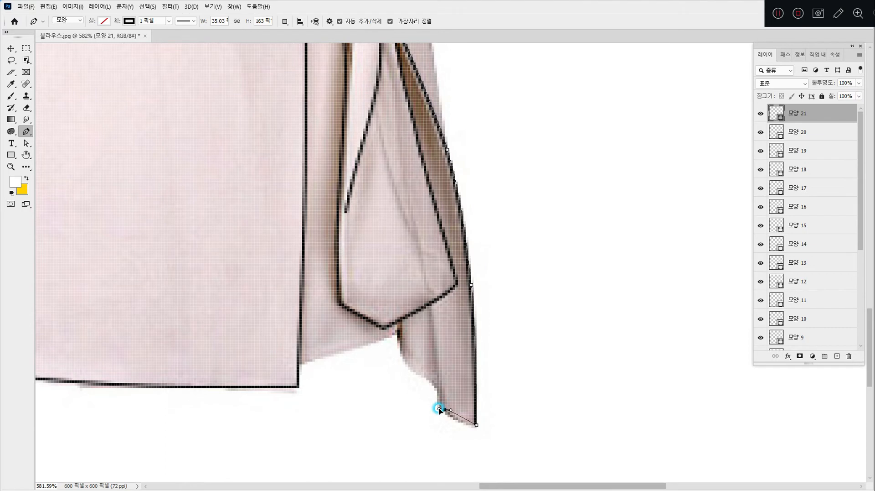
Step: Trace the rear tail's wavy lower edge up to the front tail, then draw the underlayer's hem line about 37 by 12 pixels
{"action": "left_click_drag", "start_coordinate": [439, 397], "coordinate": [424, 378]}
{"action": "left_click_drag", "start_coordinate": [400, 351], "coordinate": [396, 335]}
{"action": "left_click", "coordinate": [399, 323]}
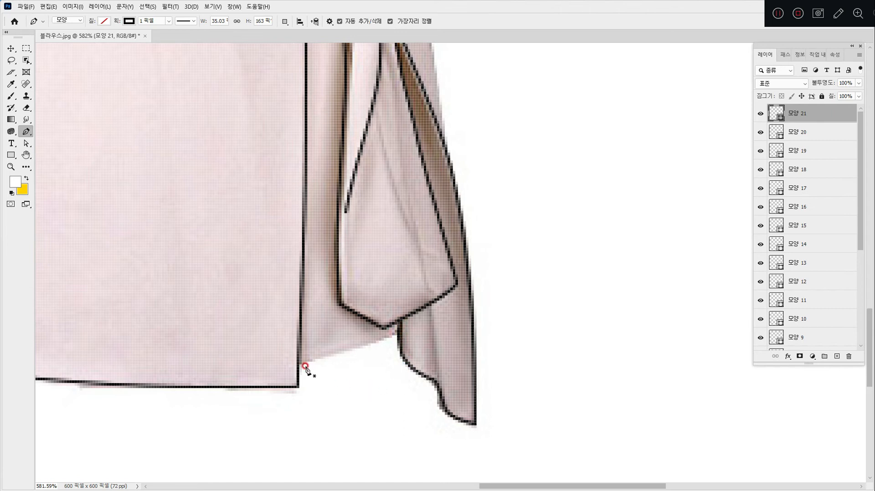
{"action": "left_click", "coordinate": [299, 363]}
{"action": "left_click", "coordinate": [398, 333]}
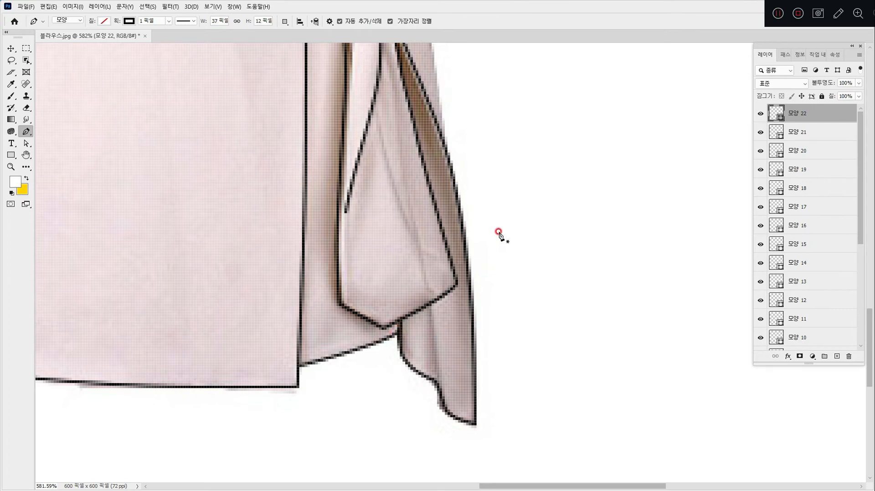
{"action": "scroll", "coordinate": [476, 378], "scroll_direction": "up", "scroll_amount": 10}
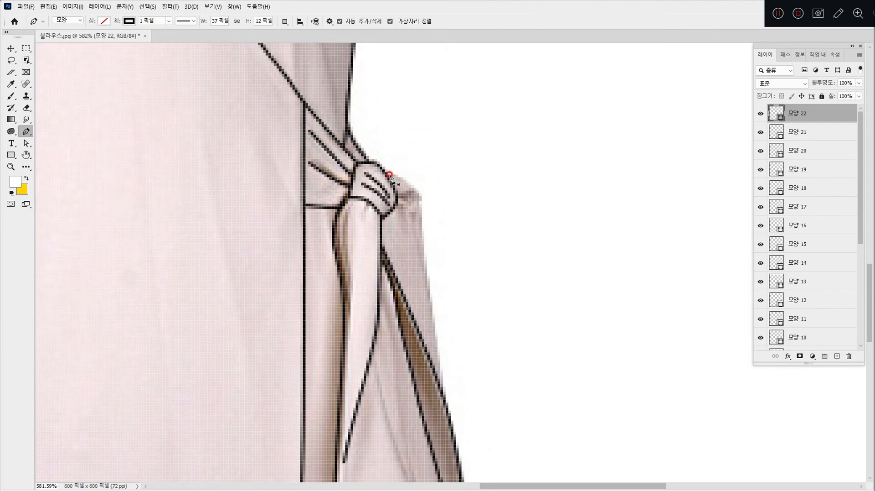
{"action": "left_click", "coordinate": [422, 196]}
{"action": "mouse_move", "coordinate": [420, 199]}
{"action": "left_mouse_down"}
{"action": "mouse_move", "coordinate": [420, 190]}
{"action": "mouse_move", "coordinate": [422, 212]}
{"action": "left_mouse_up"}
{"action": "key", "text": "ctrl+z"}
{"action": "left_click_drag", "start_coordinate": [422, 199], "coordinate": [424, 219]}
{"action": "left_click_drag", "start_coordinate": [432, 310], "coordinate": [436, 328]}
{"action": "key", "text": "ctrl+z"}
{"action": "key", "text": "ctrl+z"}
Step: Draw the rear tail's upper outer edge as a curve about 22 by 87 pixels, from the knot's outer side to the long side edge
{"action": "left_click_drag", "start_coordinate": [412, 225], "coordinate": [416, 244]}
{"action": "left_click_drag", "start_coordinate": [435, 330], "coordinate": [436, 351]}
{"action": "left_click_drag", "start_coordinate": [443, 391], "coordinate": [463, 426]}
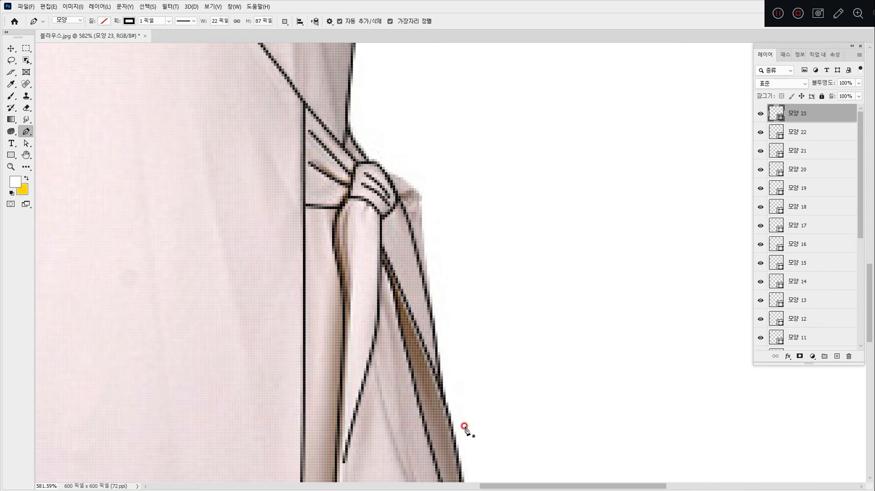
Step: Draw two separate gather lines on the bodice above the knot, about 16 by 72 pixels and 5 by 43 pixels
{"action": "scroll", "coordinate": [463, 426], "scroll_direction": "down", "scroll_amount": 5}
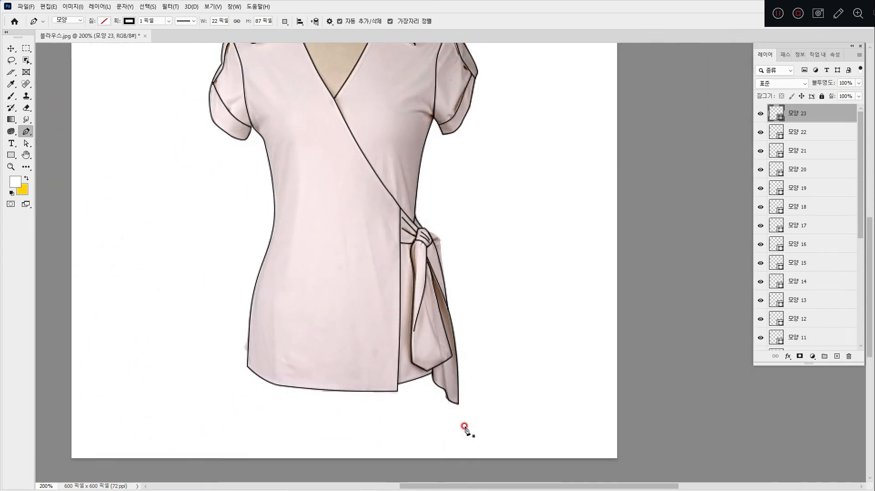
{"action": "left_click_drag", "start_coordinate": [330, 149], "coordinate": [312, 259]}
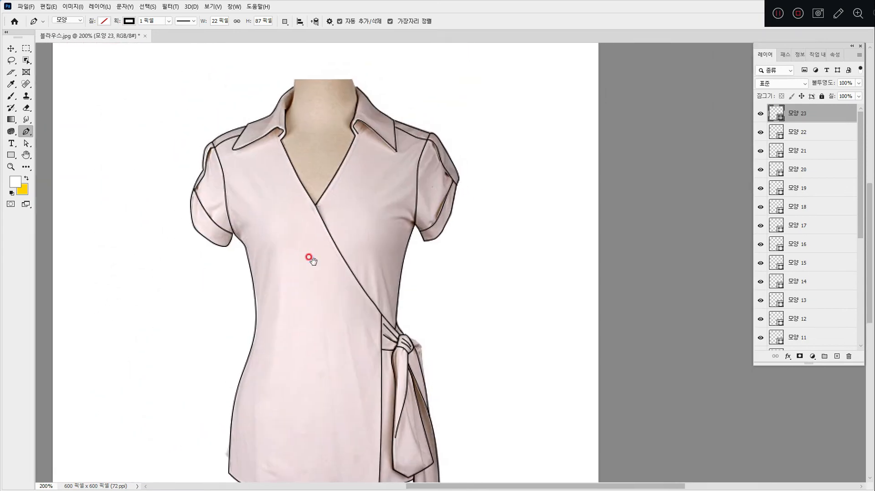
{"action": "left_click", "coordinate": [387, 283]}
{"action": "left_click", "coordinate": [372, 237]}
{"action": "left_click_drag", "start_coordinate": [399, 367], "coordinate": [404, 395]}
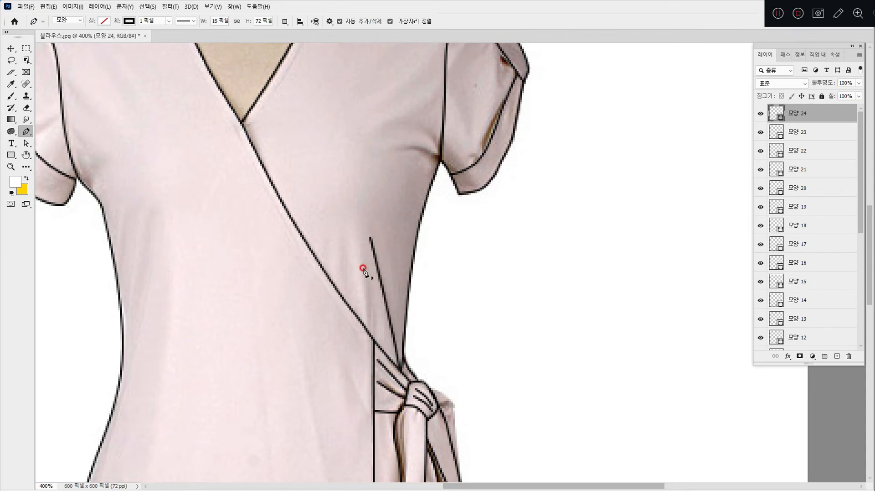
{"action": "left_click", "coordinate": [369, 348]}
{"action": "left_click_drag", "start_coordinate": [373, 339], "coordinate": [374, 363]}
Step: Close the small gap at the underarm corner of the sleeve opposite the tie with a short path about 1 by 2 pixels
{"action": "left_click_drag", "start_coordinate": [286, 233], "coordinate": [414, 376]}
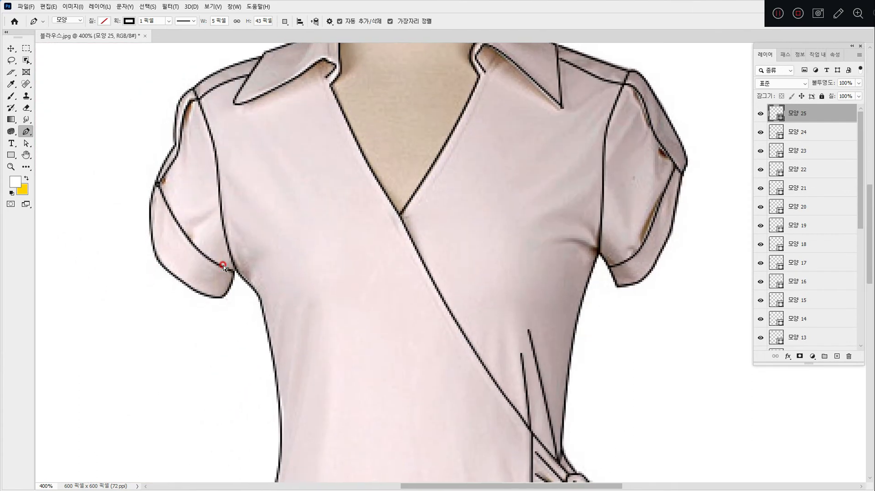
{"action": "left_click_drag", "start_coordinate": [271, 351], "coordinate": [282, 352]}
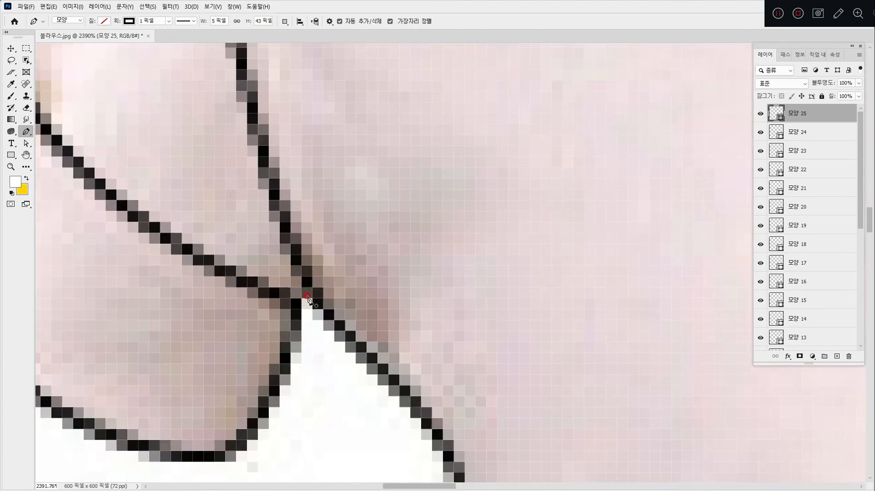
{"action": "left_click", "coordinate": [313, 299]}
{"action": "left_click", "coordinate": [298, 322]}
{"action": "left_click", "coordinate": [278, 350]}
Step: Hide the 배경 photo layer so only the traced line paths are displayed
{"action": "key", "text": "ctrl+minus"}
{"action": "key", "text": "ctrl+minus"}
{"action": "key", "text": "ctrl+minus"}
{"action": "key", "text": "ctrl+minus"}
{"action": "key", "text": "ctrl+minus"}
{"action": "key", "text": "ctrl+minus"}
{"action": "key", "text": "ctrl+minus"}
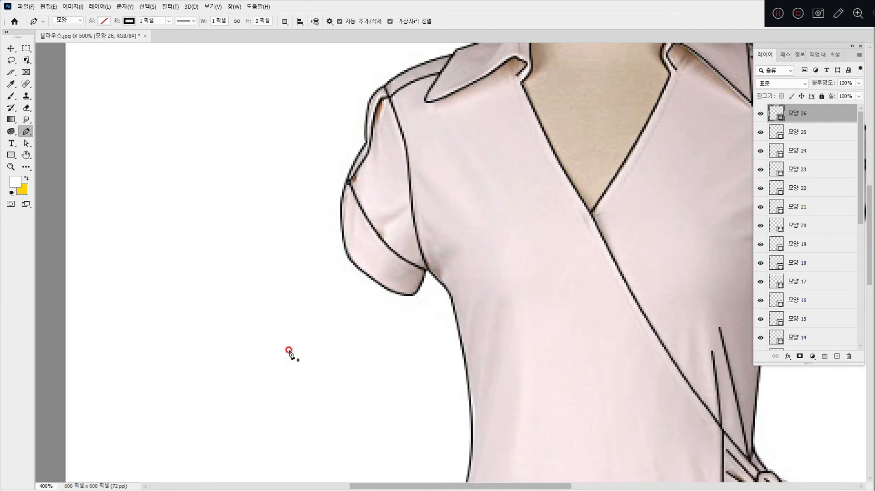
{"action": "scroll", "coordinate": [291, 260], "scroll_direction": "right", "scroll_amount": 5}
{"action": "key", "text": "ctrl+minus"}
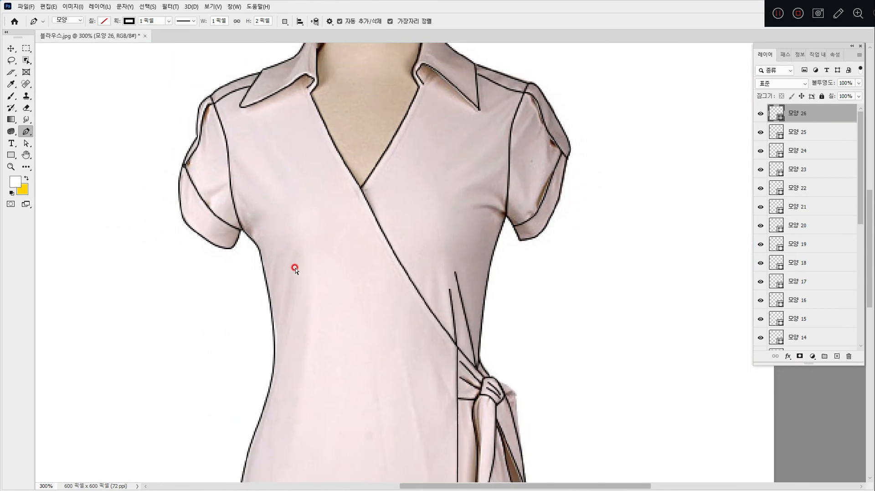
{"action": "key", "text": "ctrl+minus"}
{"action": "key", "text": "ctrl+minus"}
{"action": "key", "text": "ctrl+plus"}
{"action": "left_click_drag", "start_coordinate": [466, 247], "coordinate": [234, 247]}
{"action": "left_click", "coordinate": [861, 159]}
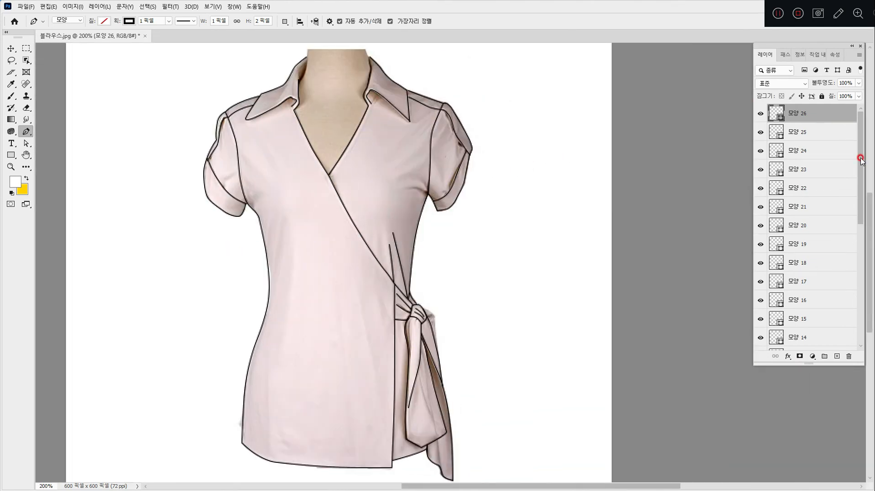
{"action": "left_click_drag", "start_coordinate": [861, 160], "coordinate": [869, 287]}
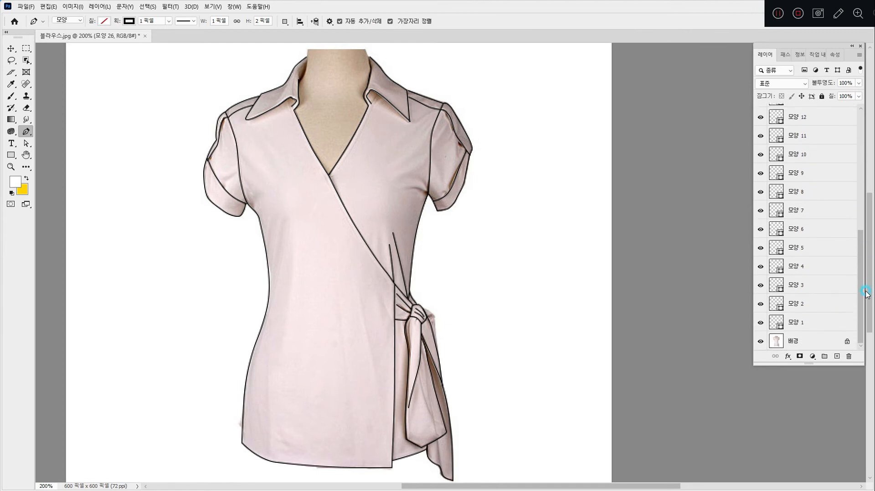
{"action": "left_click", "coordinate": [760, 341]}
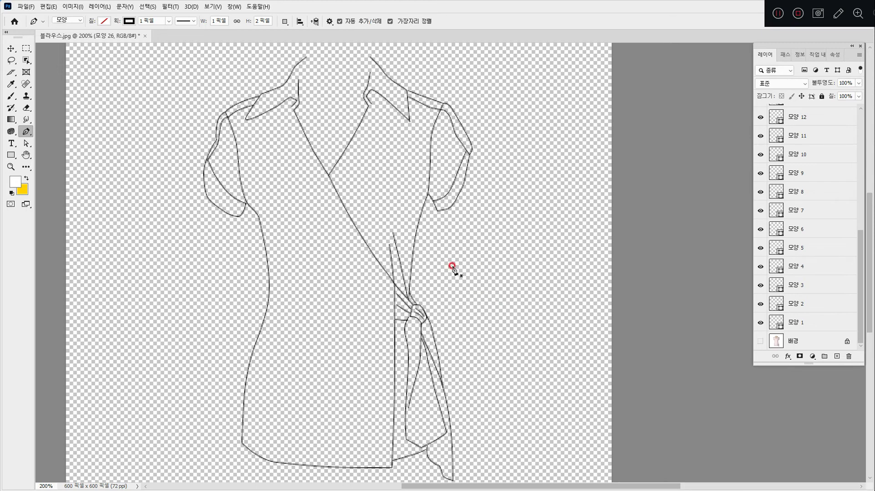
Step: Create a new layer directly above the 배경 layer and name it 흰색배경
{"action": "left_click", "coordinate": [826, 341]}
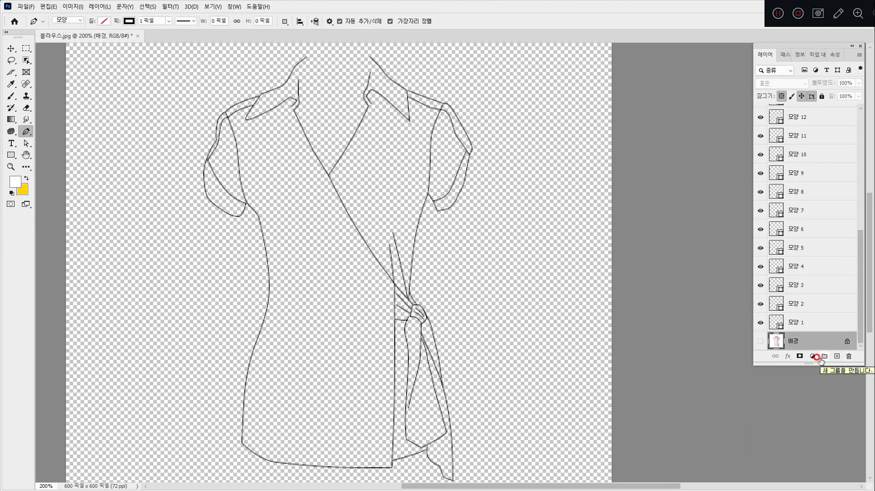
{"action": "left_click", "coordinate": [837, 357]}
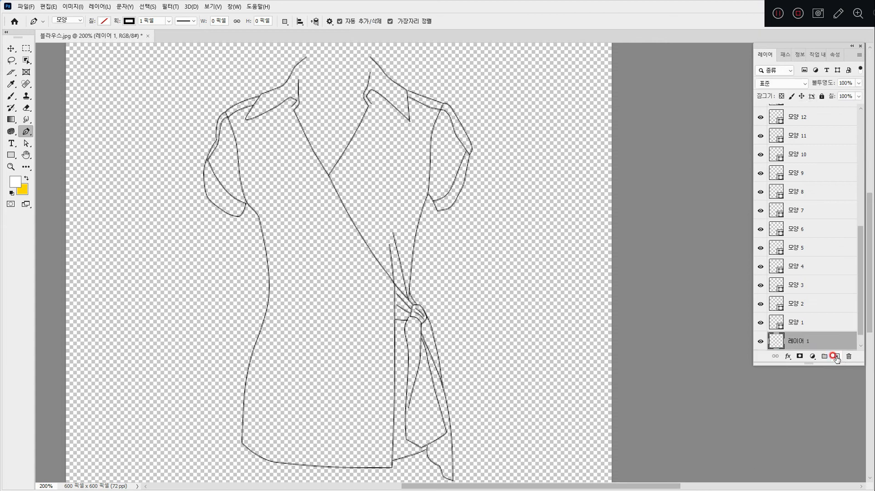
{"action": "left_click_drag", "start_coordinate": [835, 363], "coordinate": [816, 448]}
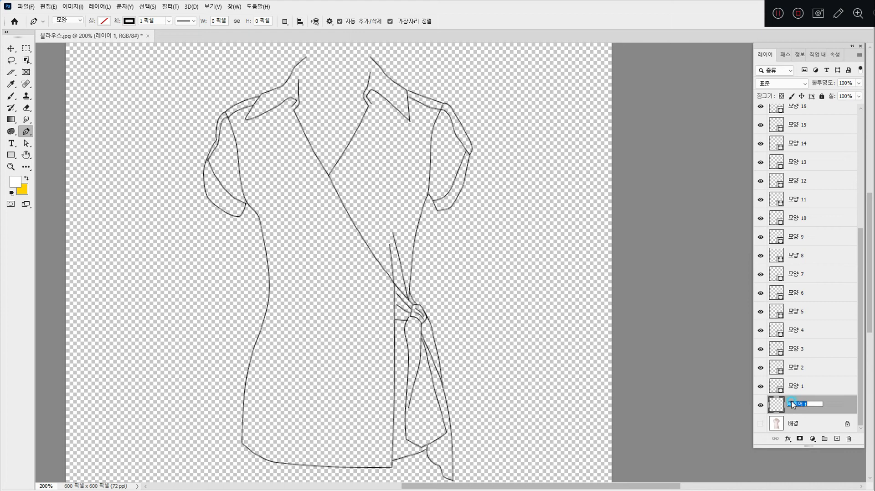
{"action": "key", "text": "BackSpace"}
{"action": "type", "text": "흰색배경"}
{"action": "key", "text": "Return"}
Step: Fill the 흰색배경 layer with white using the Paint Bucket tool, with white as foreground and black as background colour
{"action": "left_click", "coordinate": [9, 120]}
{"action": "left_click", "coordinate": [36, 129]}
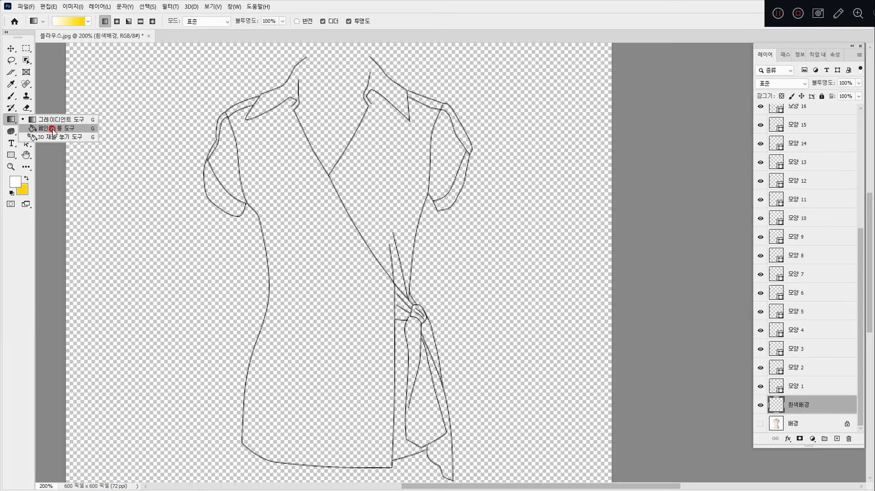
{"action": "left_click", "coordinate": [52, 129]}
{"action": "left_click", "coordinate": [16, 182]}
{"action": "left_click", "coordinate": [15, 183]}
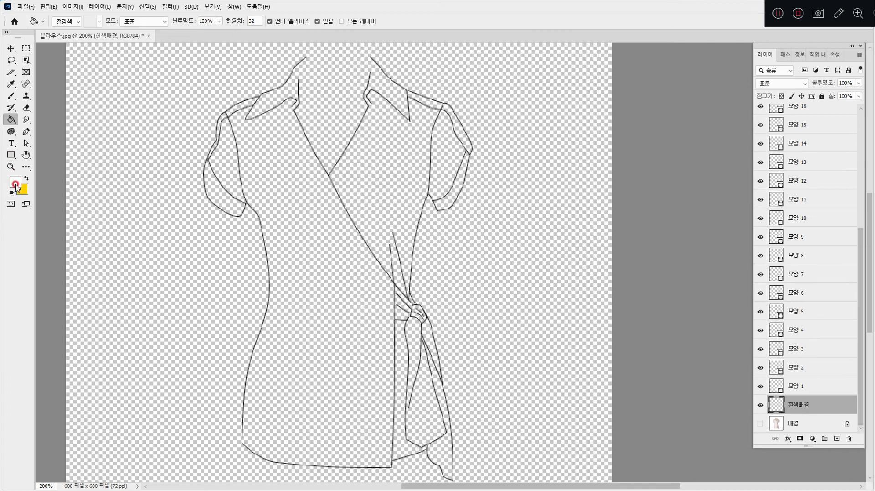
{"action": "left_click", "coordinate": [10, 191]}
{"action": "left_click", "coordinate": [28, 178]}
{"action": "left_click", "coordinate": [20, 187]}
{"action": "left_click", "coordinate": [14, 180]}
{"action": "left_click", "coordinate": [267, 217]}
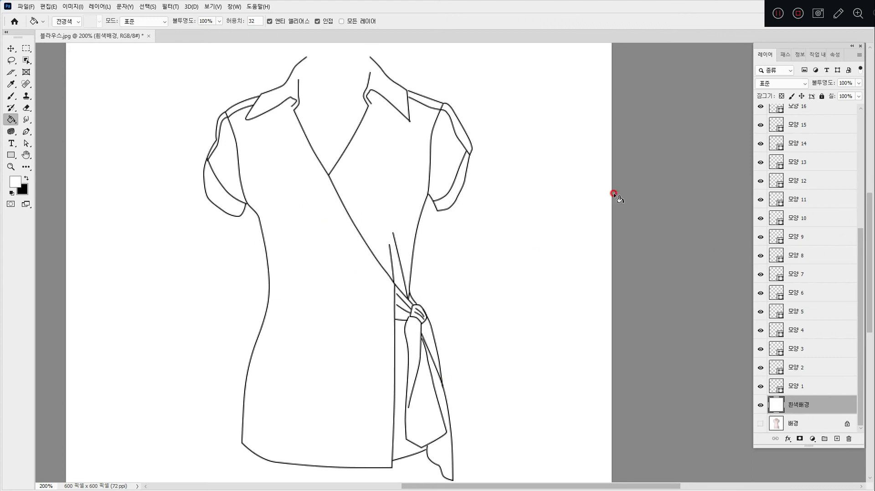
Step: Draw a curved back-collar path with the Pen tool, about 70 by 8 pixels, joining the two open line ends at the top of the neck
{"action": "left_click_drag", "start_coordinate": [861, 248], "coordinate": [866, 114]}
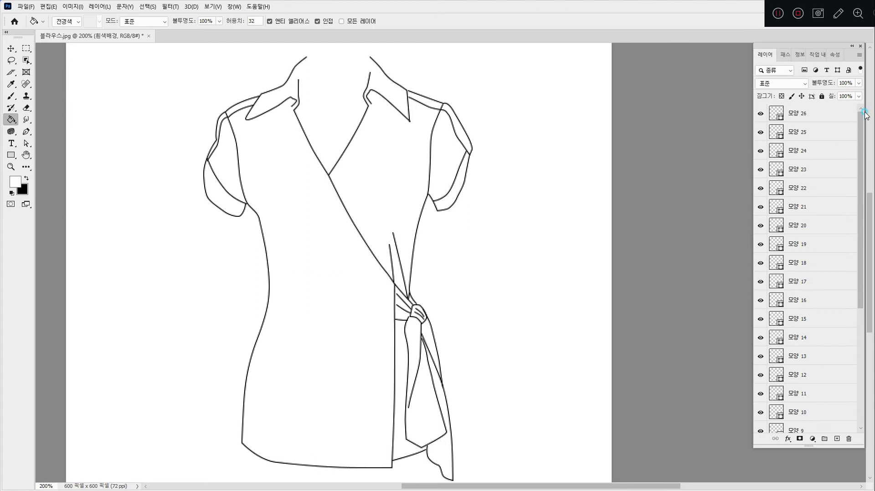
{"action": "left_click", "coordinate": [832, 112]}
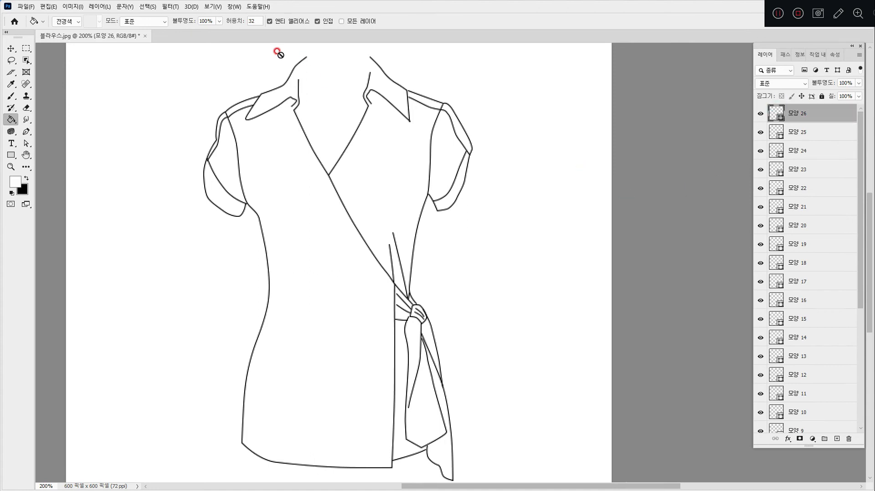
{"action": "left_click_drag", "start_coordinate": [308, 53], "coordinate": [328, 108]}
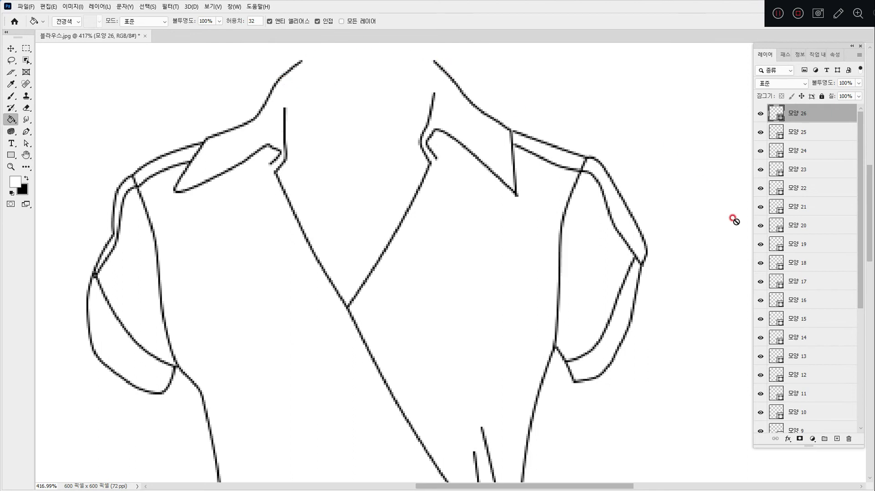
{"action": "left_click_drag", "start_coordinate": [381, 216], "coordinate": [379, 257]}
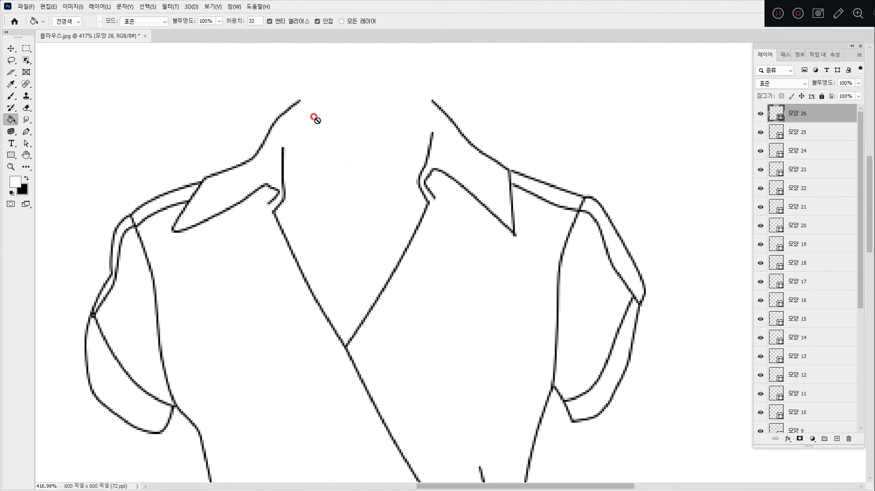
{"action": "left_click", "coordinate": [27, 132]}
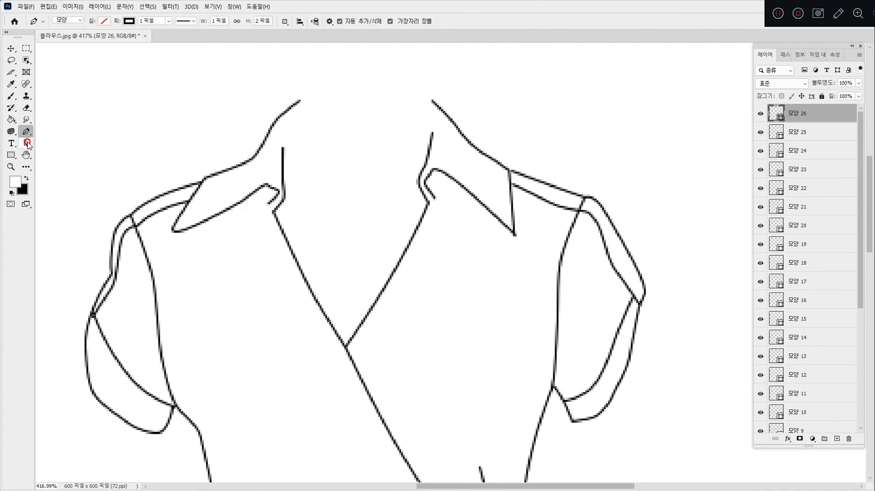
{"action": "left_click", "coordinate": [299, 100]}
{"action": "key", "text": "ctrl+z"}
{"action": "scroll", "coordinate": [308, 110], "scroll_direction": "up", "scroll_amount": 2}
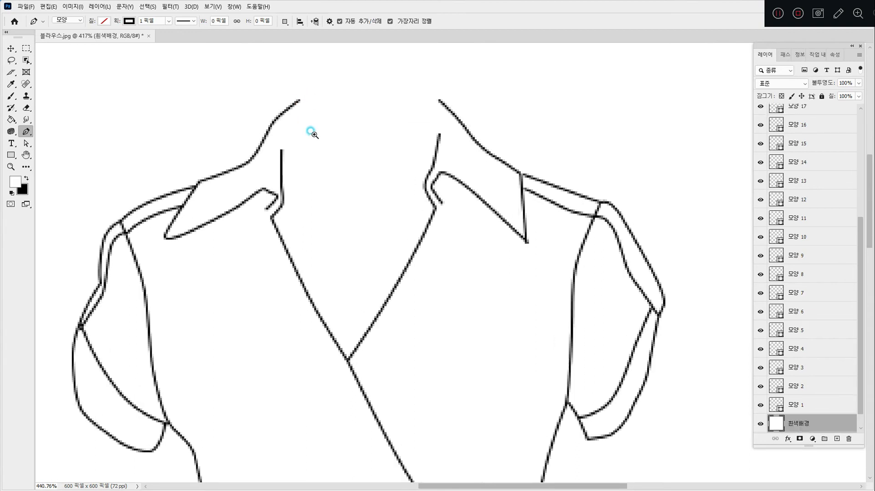
{"action": "left_click_drag", "start_coordinate": [399, 126], "coordinate": [301, 172]}
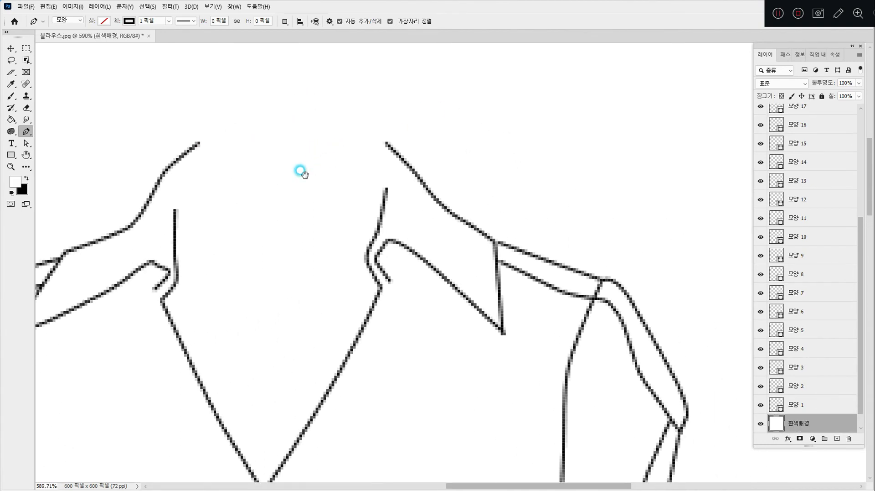
{"action": "left_click", "coordinate": [199, 142]}
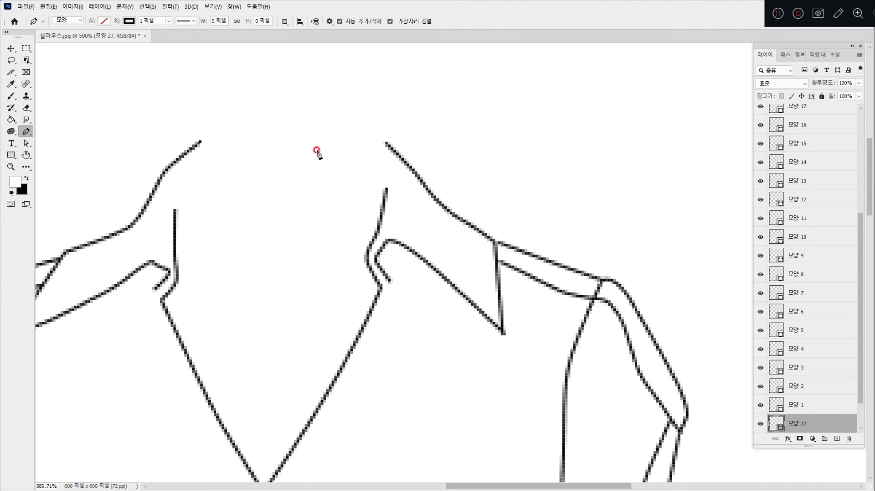
{"action": "mouse_move", "coordinate": [387, 144]}
{"action": "left_mouse_down"}
{"action": "mouse_move", "coordinate": [480, 178]}
{"action": "mouse_move", "coordinate": [494, 193]}
{"action": "left_mouse_up"}
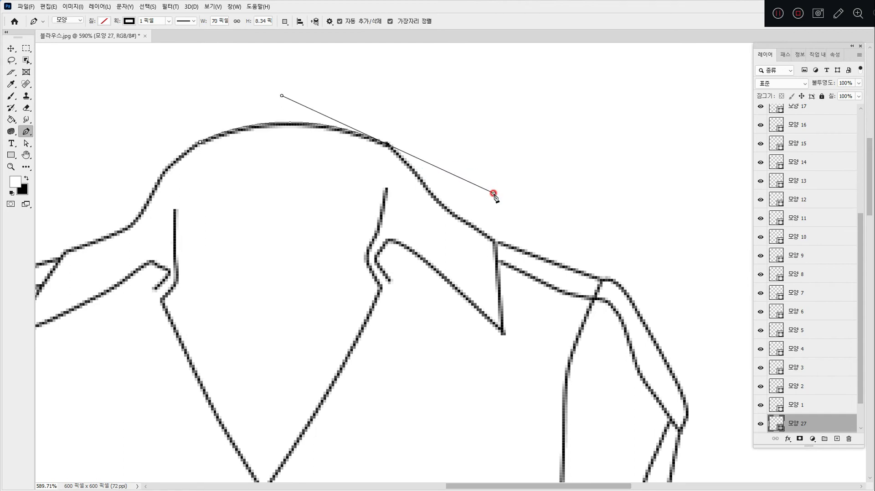
{"action": "key", "text": "ctrl+minus"}
{"action": "key", "text": "ctrl+minus"}
{"action": "key", "text": "ctrl+minus"}
{"action": "key", "text": "ctrl+minus"}
{"action": "key", "text": "Escape"}
Step: Put all the traced shape layers, 모양 1 through 모양 27, into one new layer group
{"action": "mouse_move", "coordinate": [446, 342]}
{"action": "left_mouse_down"}
{"action": "mouse_move", "coordinate": [377, 200]}
{"action": "mouse_move", "coordinate": [387, 196]}
{"action": "left_mouse_up"}
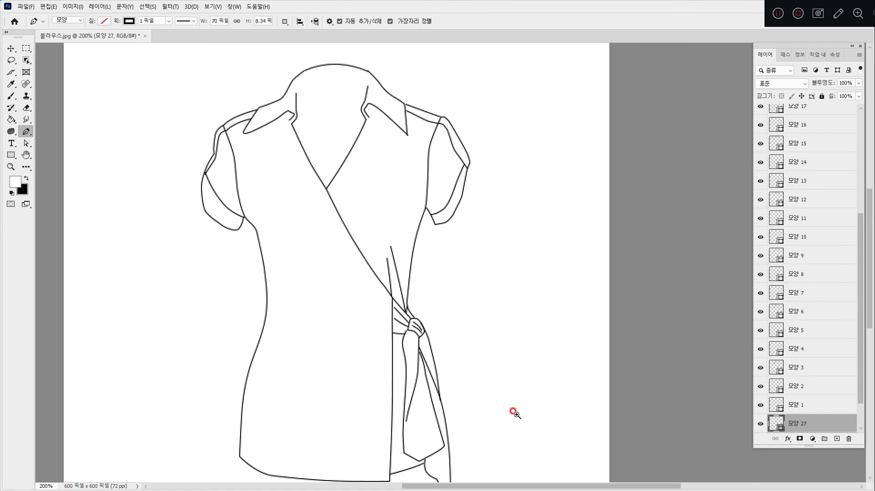
{"action": "scroll", "coordinate": [506, 412], "scroll_direction": "down", "scroll_amount": 1}
{"action": "left_click_drag", "start_coordinate": [373, 390], "coordinate": [363, 367]}
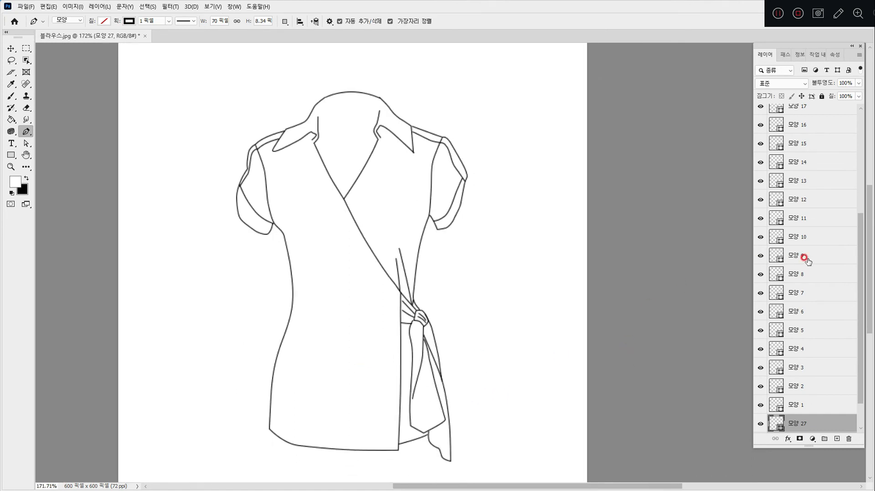
{"action": "left_click_drag", "start_coordinate": [862, 247], "coordinate": [869, 130]}
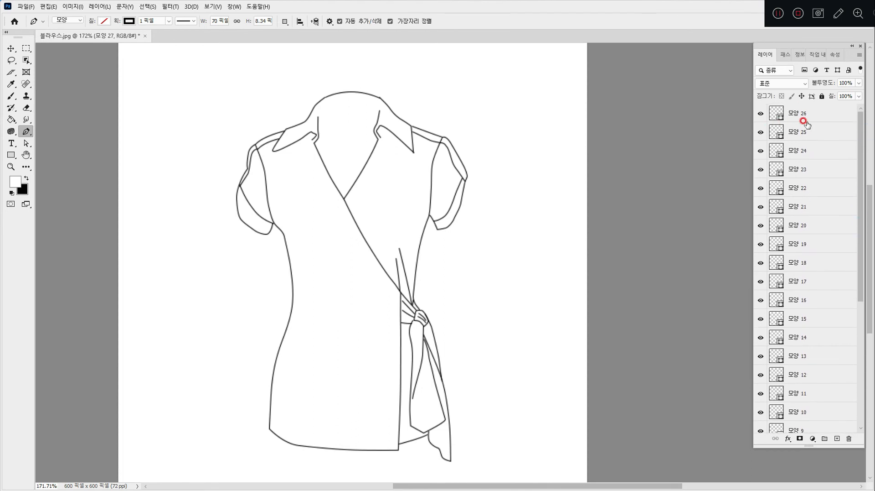
{"action": "left_click", "coordinate": [824, 115]}
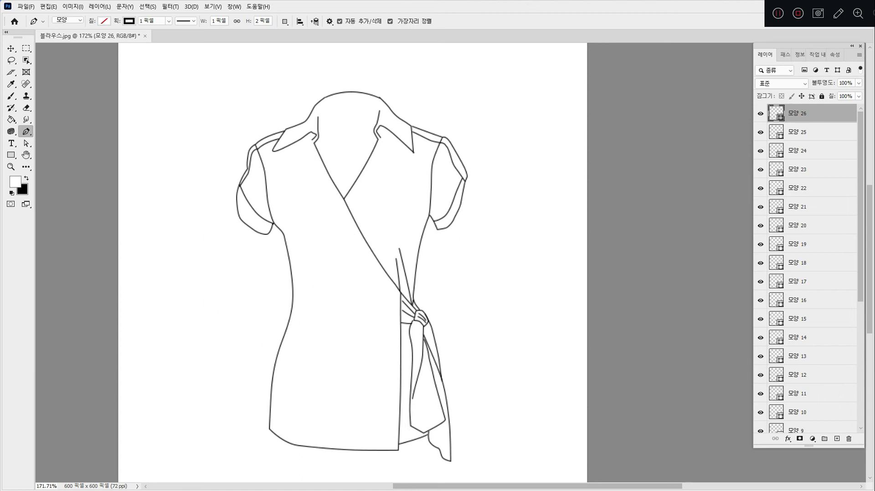
{"action": "scroll", "coordinate": [862, 231], "scroll_direction": "down", "scroll_amount": 5}
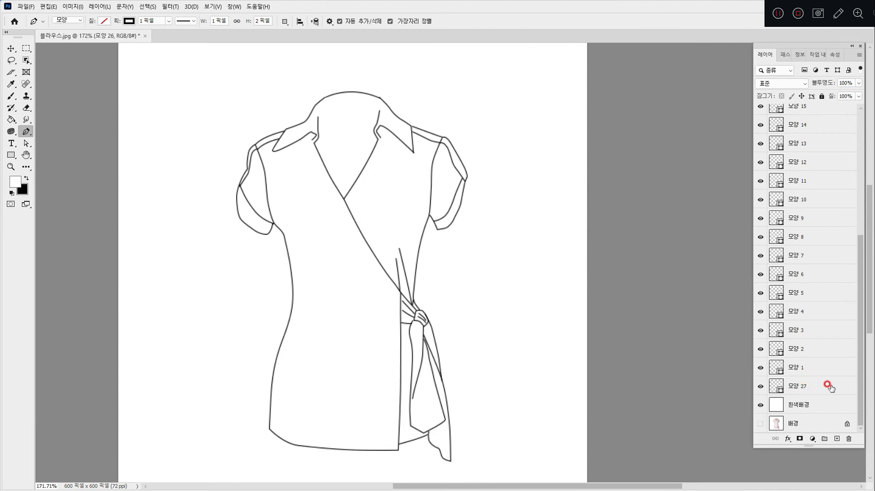
{"action": "left_click", "coordinate": [813, 386], "text": "shift"}
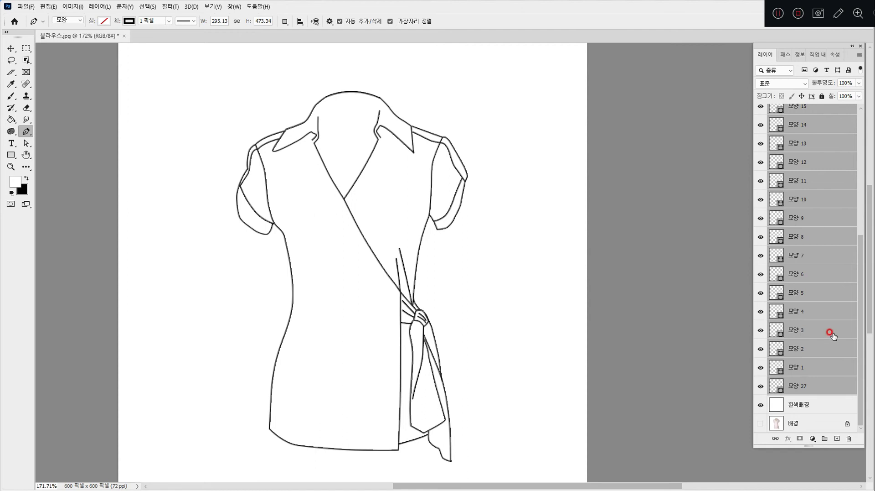
{"action": "left_click_drag", "start_coordinate": [832, 335], "coordinate": [826, 440]}
Step: Collapse the new group of traced shape layers and rename it 사이즈표
{"action": "left_click", "coordinate": [771, 110]}
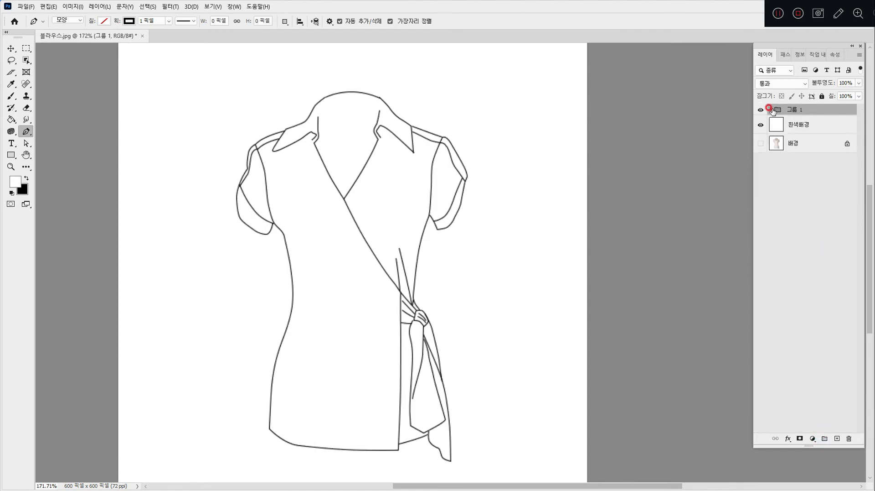
{"action": "left_click", "coordinate": [771, 109]}
{"action": "double_click", "coordinate": [793, 109]}
{"action": "key", "text": "Return"}
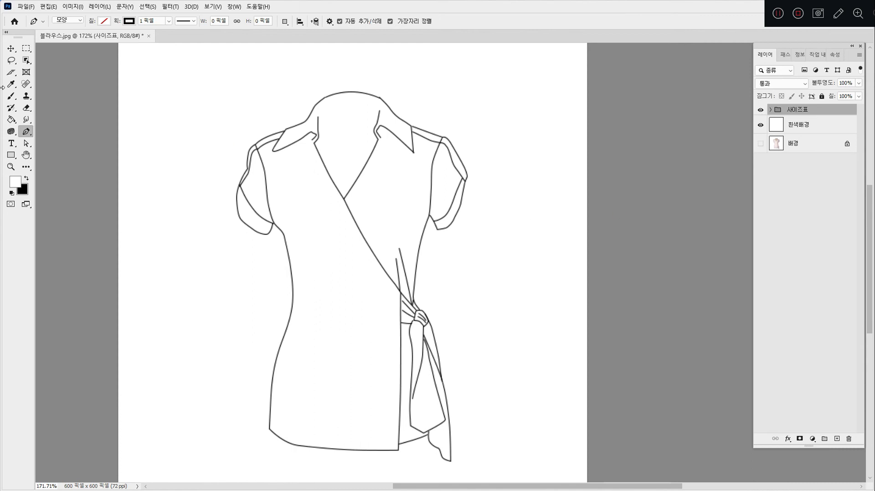
Step: Set the Line tool to a black fill with no stroke, and check its start and end arrowhead options
{"action": "left_click", "coordinate": [11, 155]}
{"action": "left_click", "coordinate": [12, 155]}
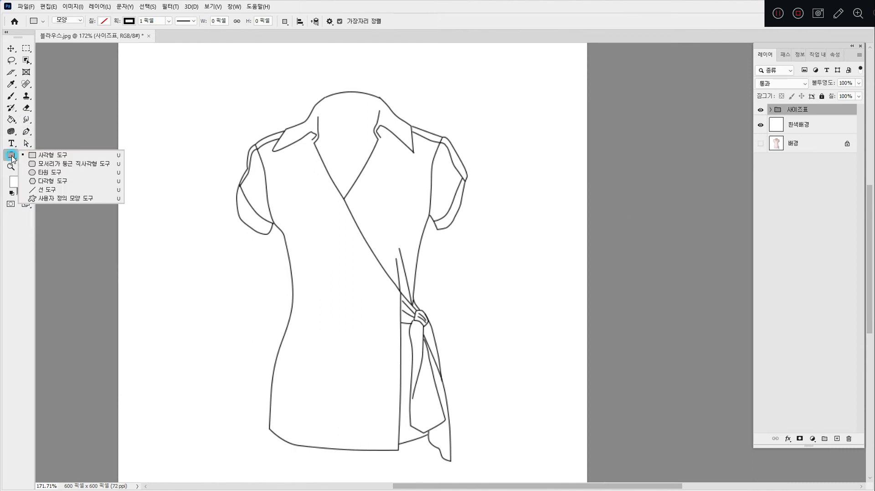
{"action": "left_click_drag", "start_coordinate": [13, 159], "coordinate": [40, 190]}
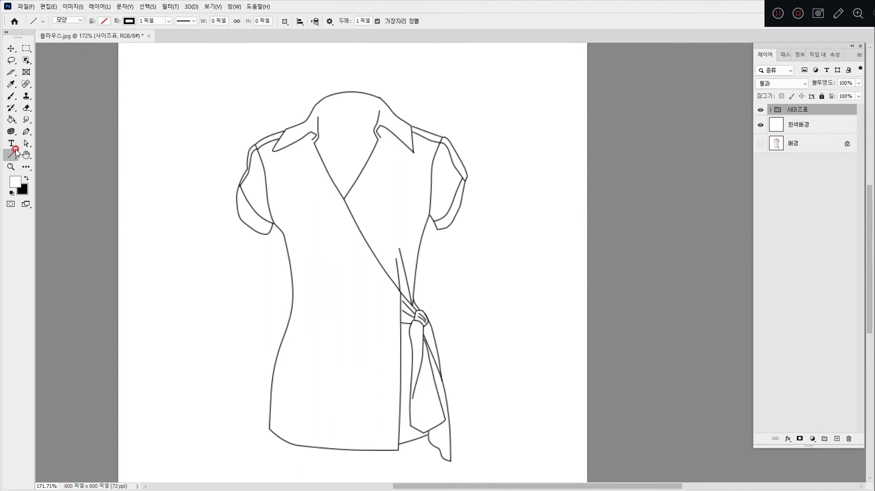
{"action": "left_click", "coordinate": [129, 21]}
{"action": "left_click", "coordinate": [75, 39]}
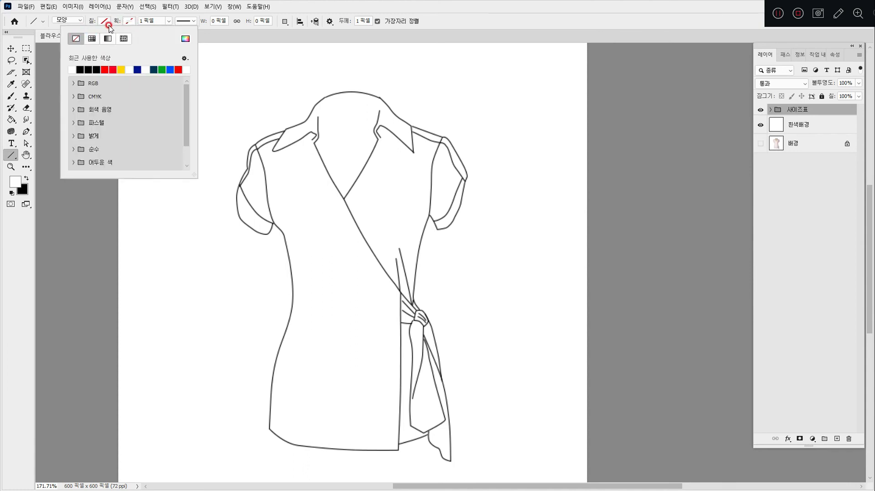
{"action": "left_click", "coordinate": [104, 21]}
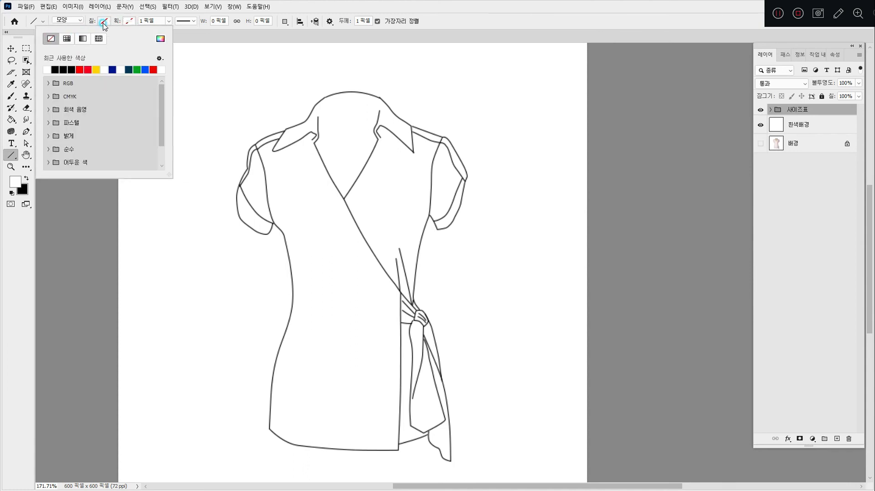
{"action": "left_click", "coordinate": [56, 69]}
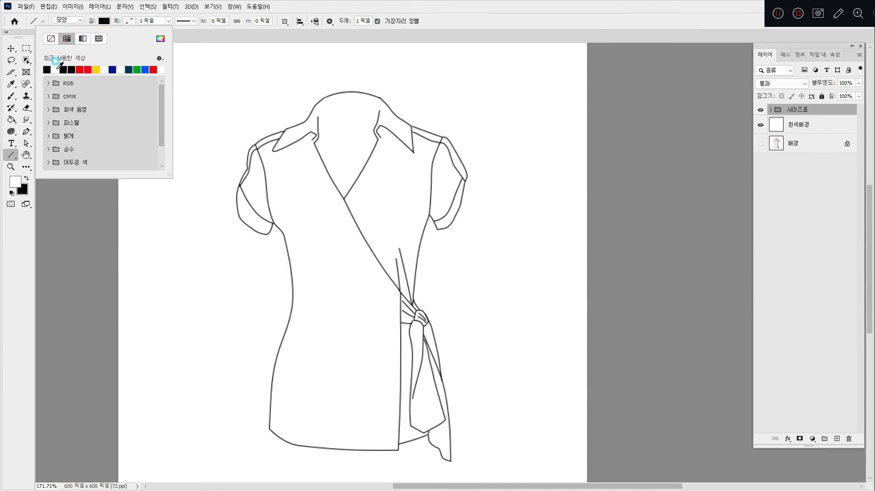
{"action": "left_click", "coordinate": [301, 6]}
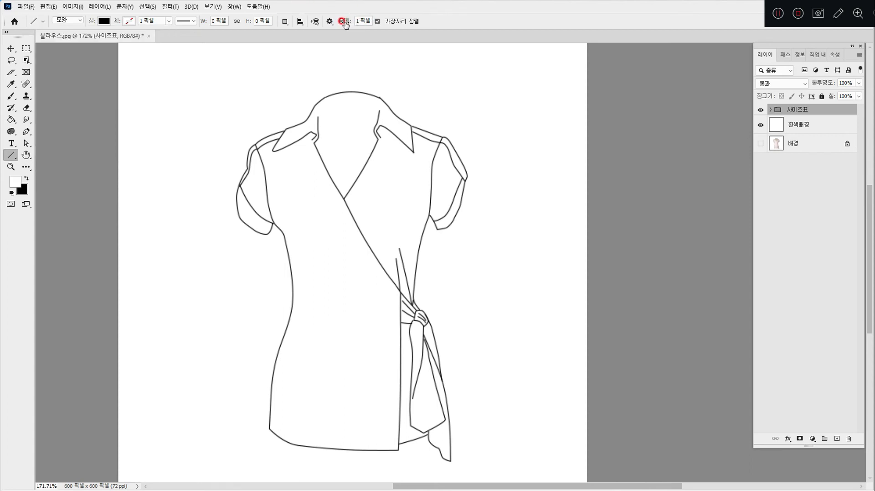
{"action": "left_click", "coordinate": [330, 21]}
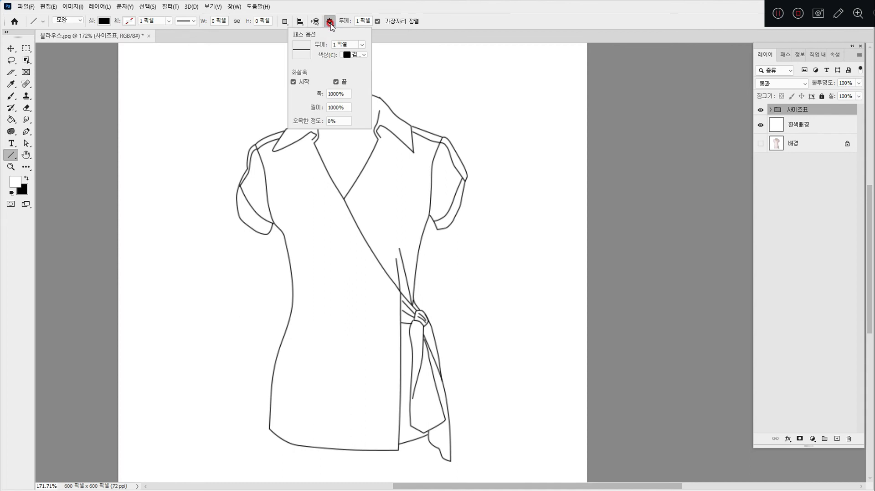
{"action": "left_click", "coordinate": [294, 69]}
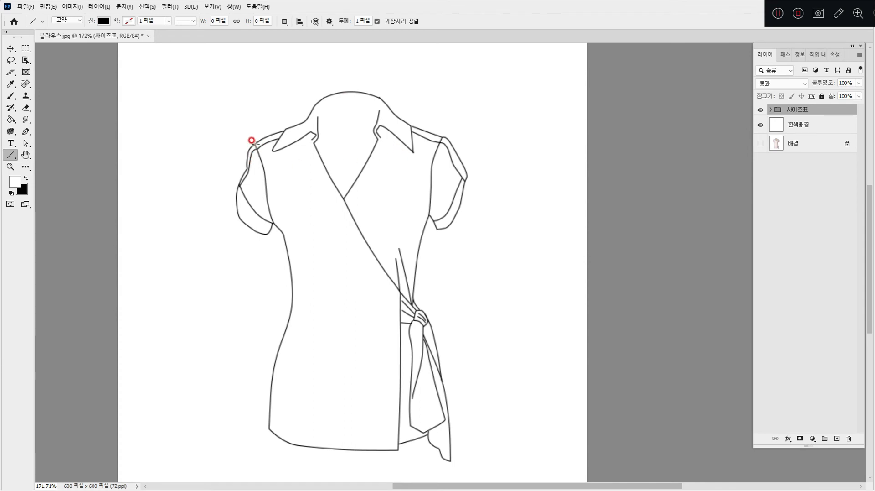
Step: Draw double-headed arrows across the shoulders (about 236 px), chest (195 px) and waist (155 px), along one sleeve, and down the full length (456 px)
{"action": "left_click_drag", "start_coordinate": [255, 144], "coordinate": [436, 146]}
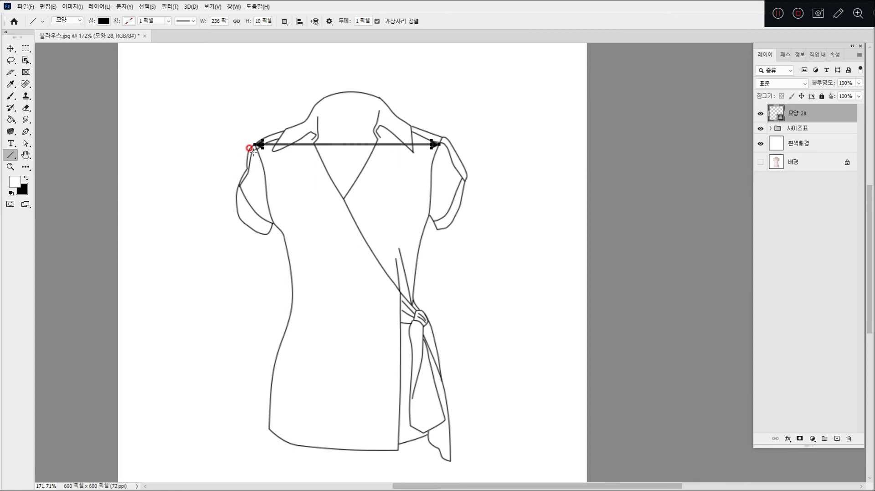
{"action": "left_click_drag", "start_coordinate": [254, 145], "coordinate": [422, 222]}
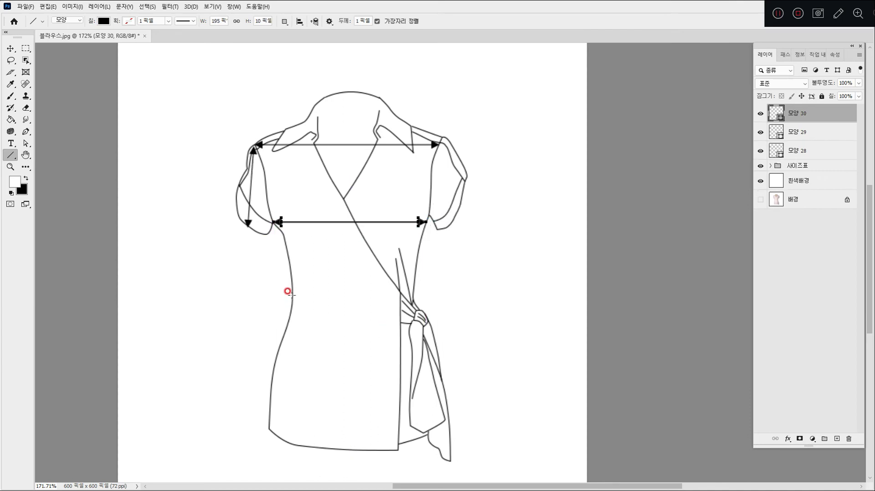
{"action": "left_click_drag", "start_coordinate": [293, 295], "coordinate": [409, 295]}
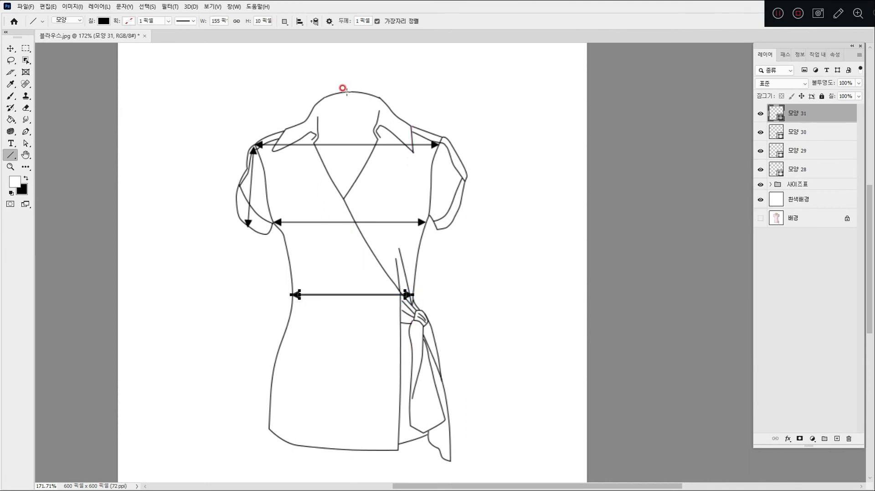
{"action": "left_click_drag", "start_coordinate": [349, 93], "coordinate": [363, 449]}
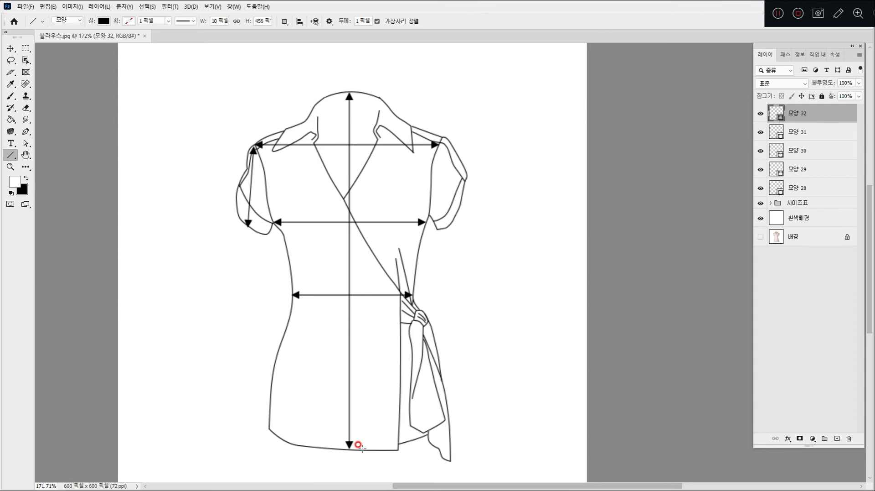
{"action": "left_click_drag", "start_coordinate": [10, 156], "coordinate": [51, 190]}
{"action": "left_click", "coordinate": [104, 21]}
{"action": "left_click", "coordinate": [329, 22]}
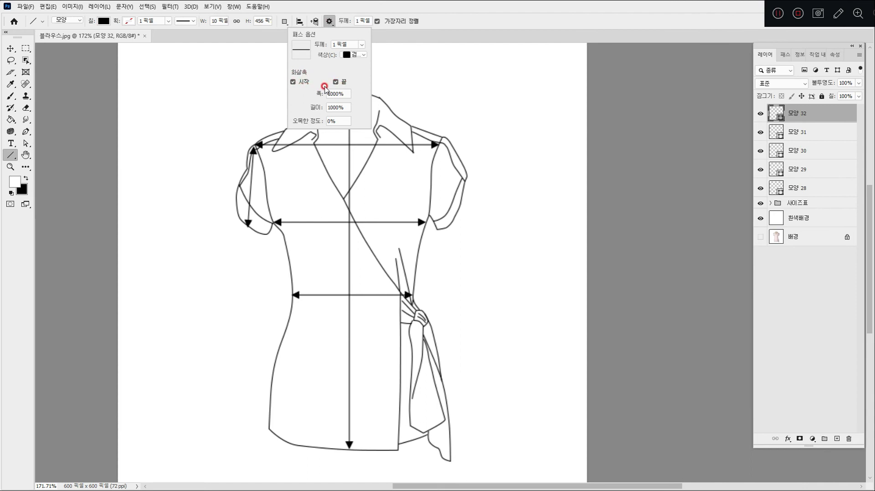
{"action": "left_click", "coordinate": [594, 219]}
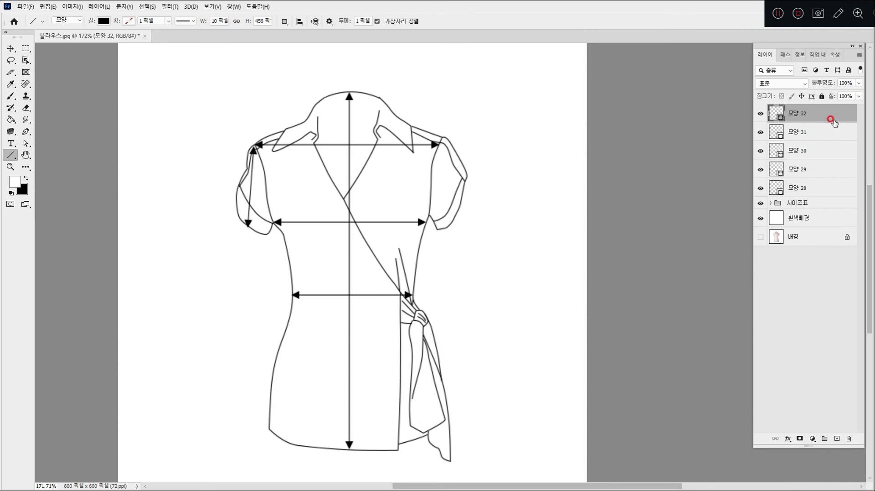
Step: Group the five arrow layers, 모양 28 through 모양 32, and name the group 지시선
{"action": "left_click", "coordinate": [820, 186], "text": "shift"}
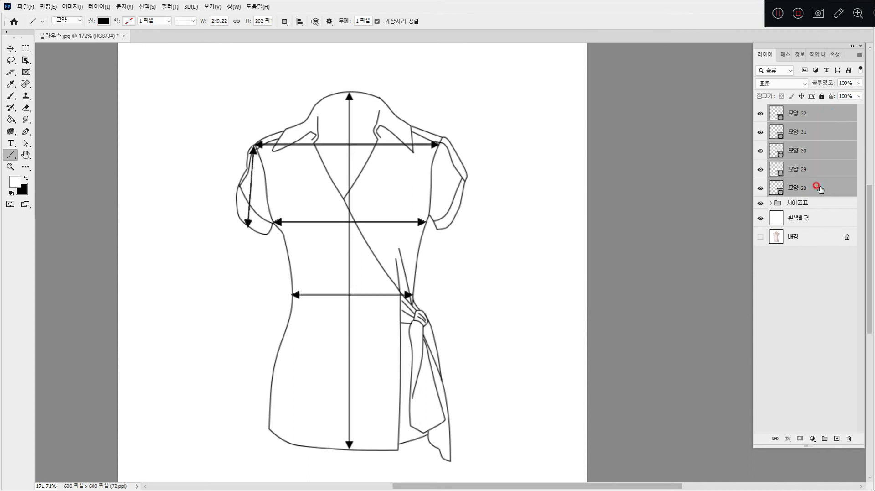
{"action": "left_click", "coordinate": [825, 438]}
{"action": "double_click", "coordinate": [798, 109]}
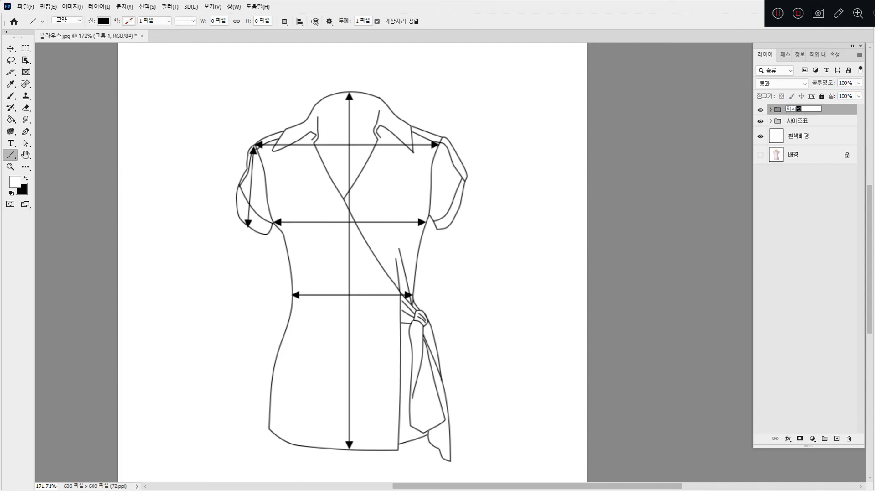
{"action": "key", "text": "Return"}
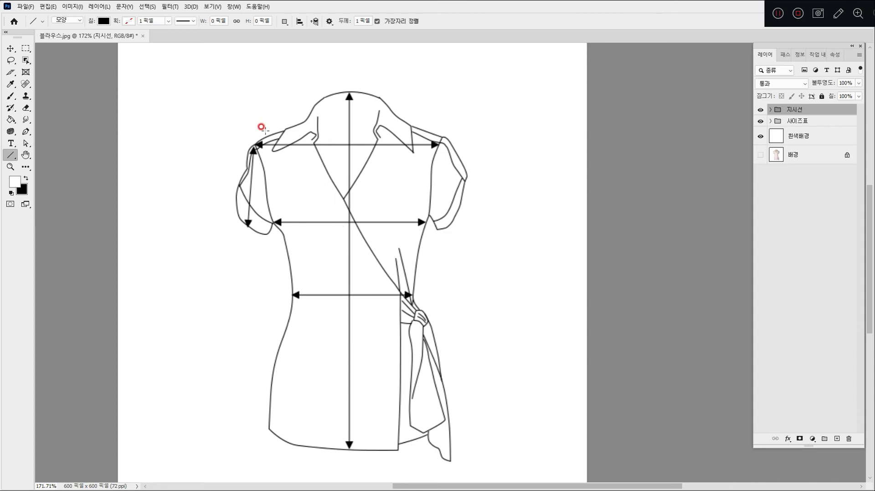
Step: Open the glyph list, limit it to the 숫자 characters, and place it beside the drawing clear of the blouse
{"action": "left_click", "coordinate": [229, 7]}
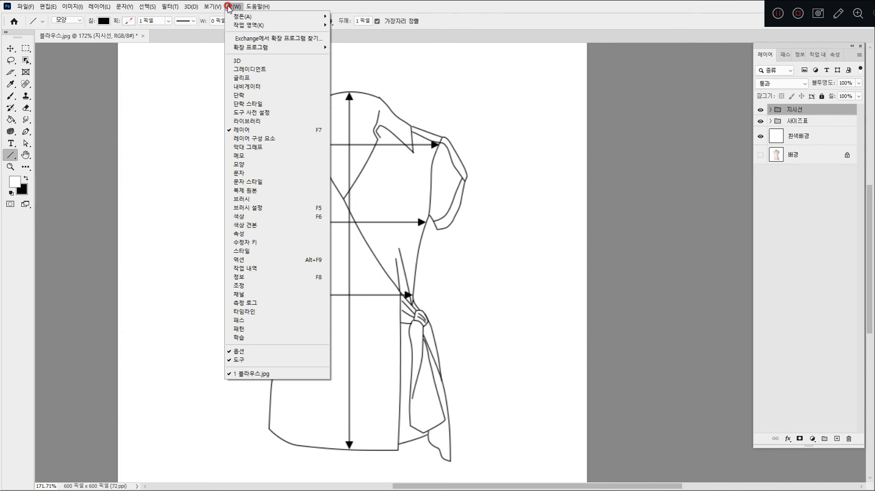
{"action": "left_click", "coordinate": [232, 78]}
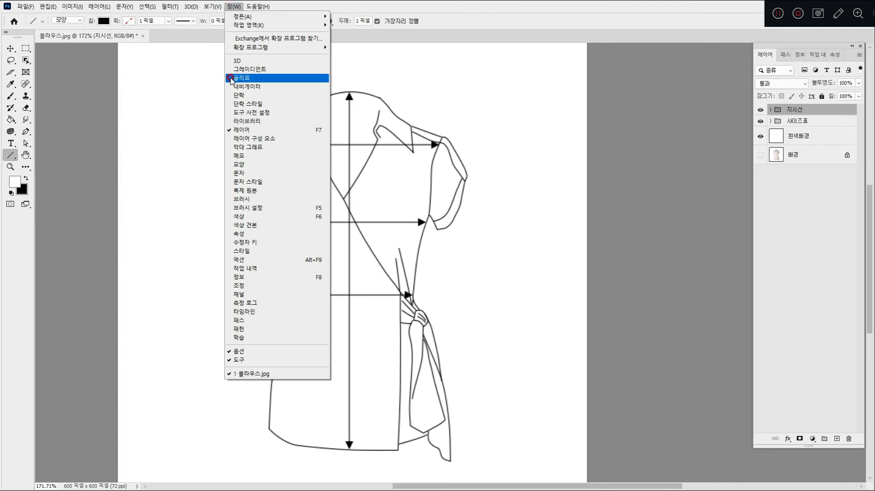
{"action": "left_click", "coordinate": [736, 205]}
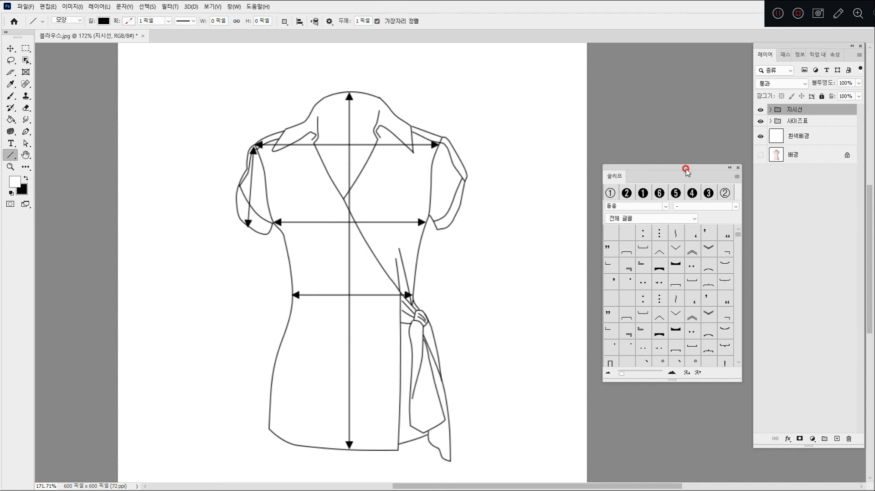
{"action": "left_click", "coordinate": [629, 218]}
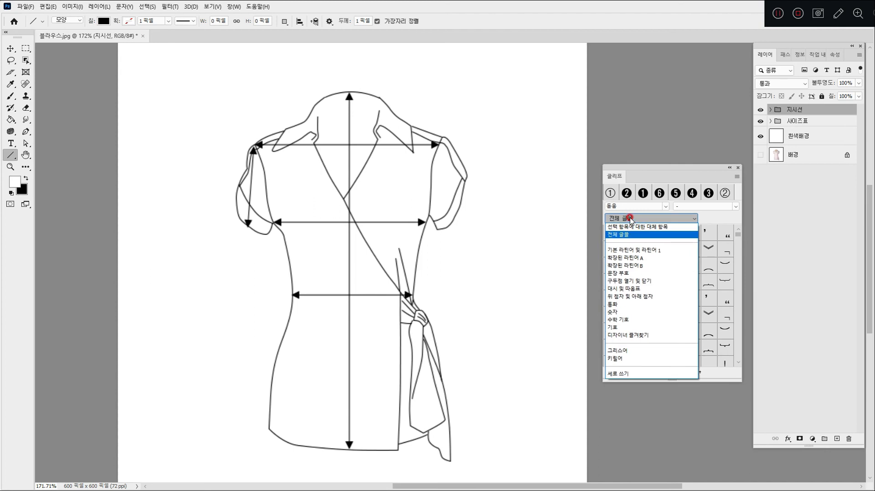
{"action": "left_click", "coordinate": [615, 313]}
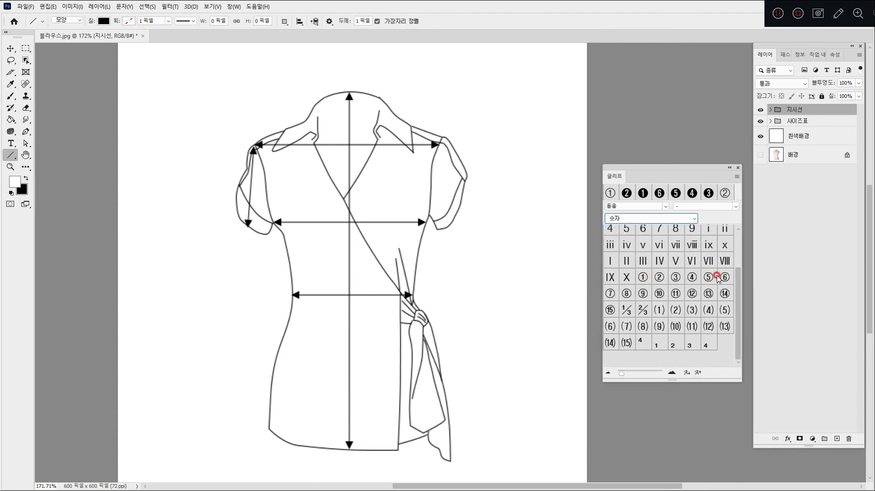
{"action": "left_click", "coordinate": [644, 277]}
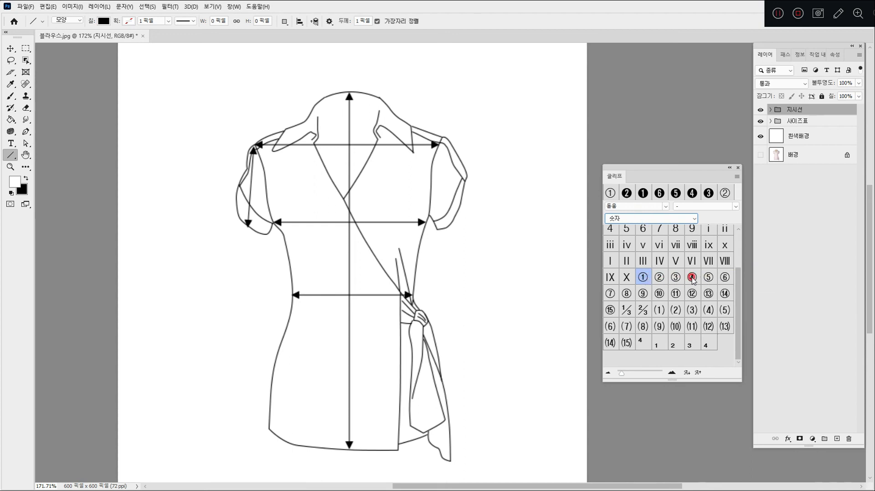
{"action": "left_click_drag", "start_coordinate": [641, 168], "coordinate": [644, 73]}
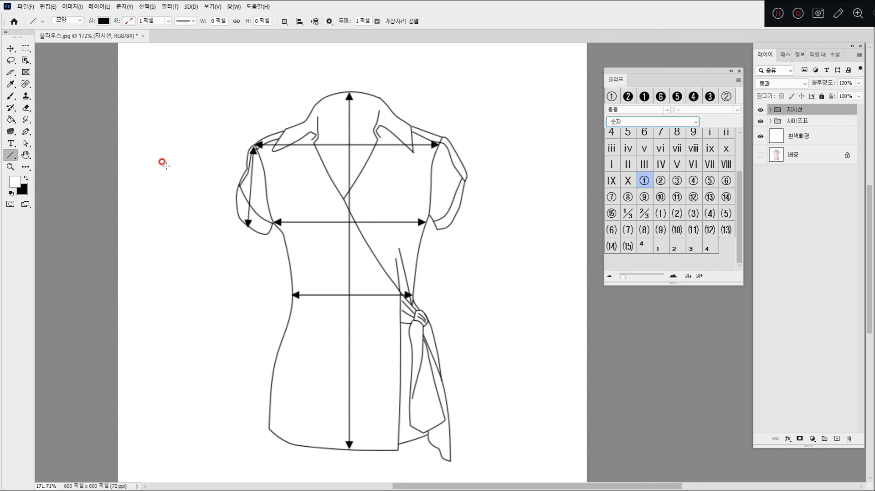
Step: Set the Type tool to 나눔고딕 Regular at 14 pt and enlarge the glyph list to show more circled numbers
{"action": "left_click", "coordinate": [11, 143]}
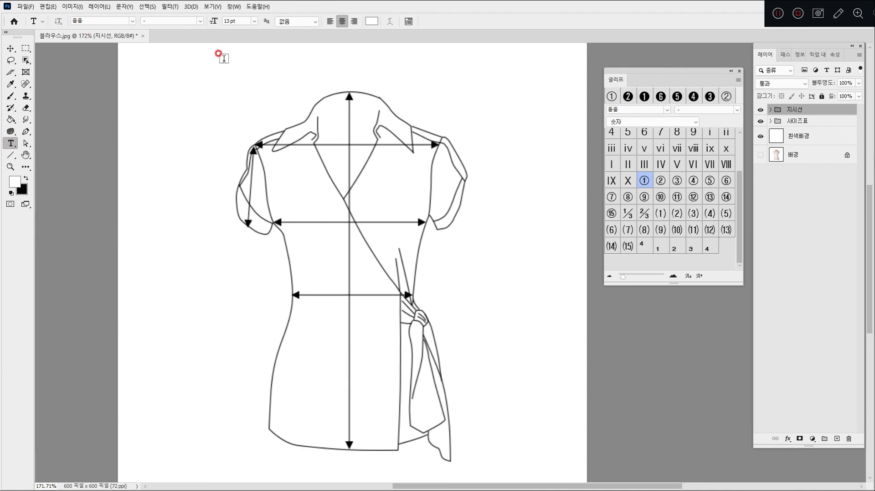
{"action": "left_click", "coordinate": [132, 23]}
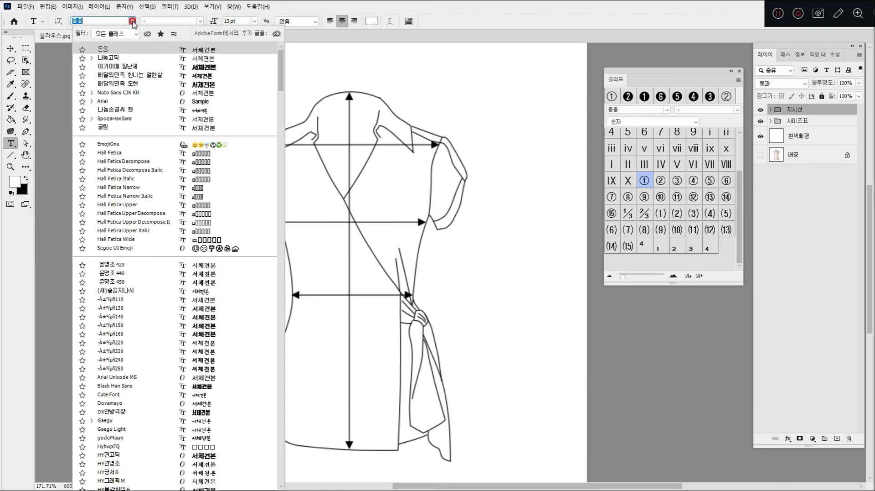
{"action": "left_click", "coordinate": [106, 59]}
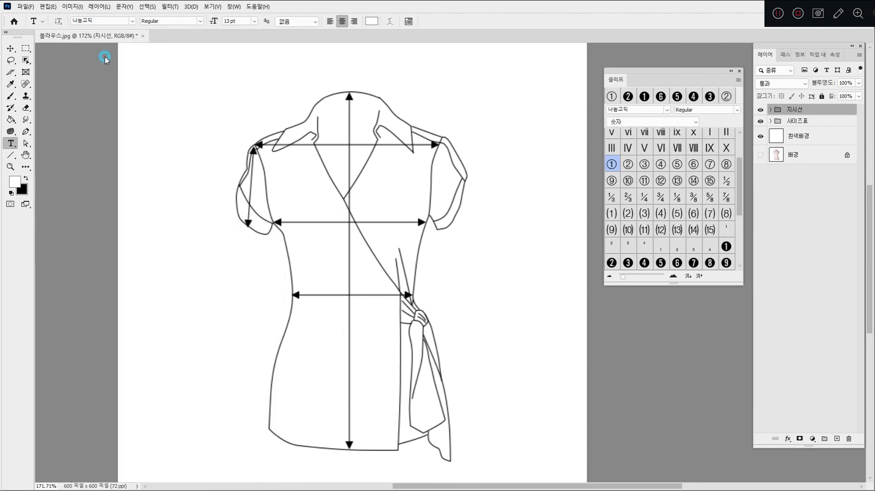
{"action": "left_click", "coordinate": [230, 21]}
{"action": "left_click_drag", "start_coordinate": [207, 23], "coordinate": [211, 23]}
{"action": "left_click_drag", "start_coordinate": [735, 326], "coordinate": [739, 386]}
{"action": "left_click", "coordinate": [616, 164]}
{"action": "left_click", "coordinate": [613, 166]}
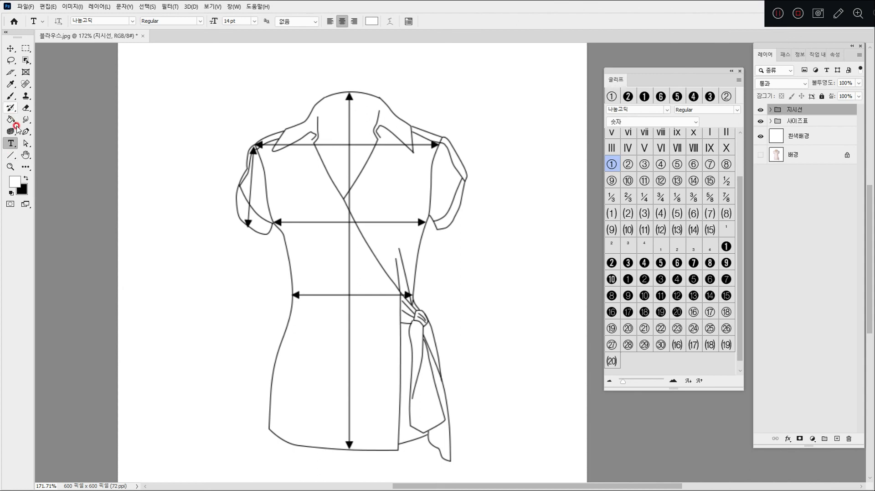
Step: Insert the glyph ① as text above the shoulder arrow near the collar and colour it black
{"action": "left_click", "coordinate": [72, 17]}
{"action": "left_click", "coordinate": [323, 137]}
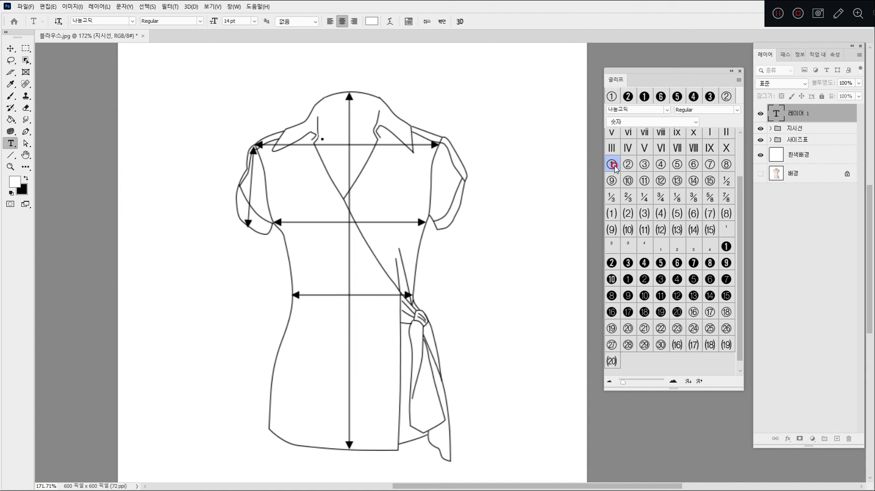
{"action": "left_click", "coordinate": [322, 134]}
{"action": "left_click", "coordinate": [318, 136]}
{"action": "double_click", "coordinate": [314, 135]}
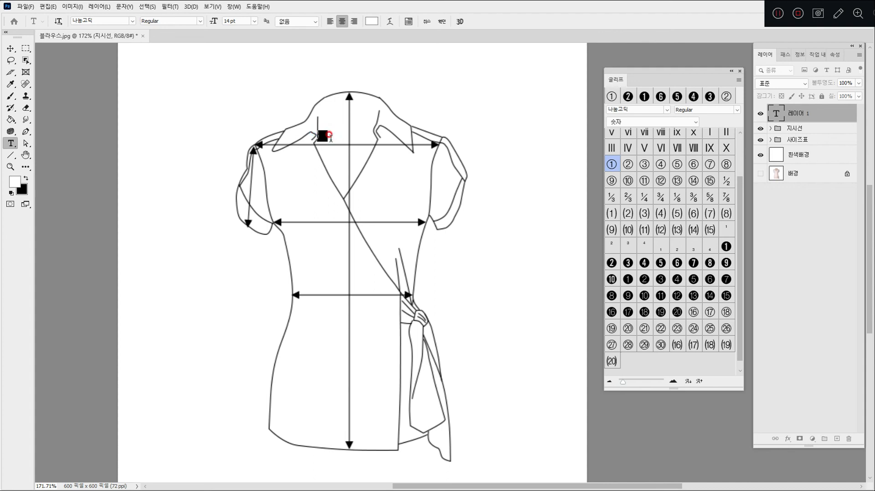
{"action": "left_click", "coordinate": [372, 20]}
{"action": "left_click_drag", "start_coordinate": [283, 255], "coordinate": [204, 279]}
{"action": "left_click", "coordinate": [422, 148]}
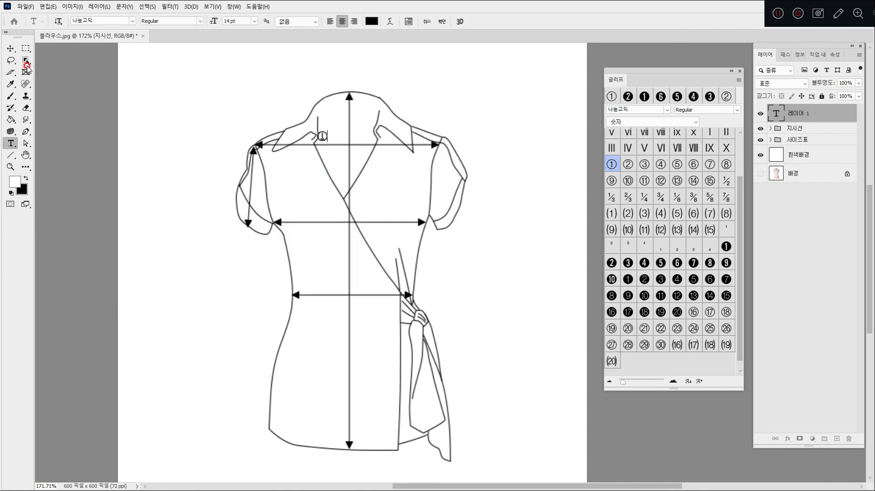
Step: Move the ① label off the collar line and set its anti-aliasing to 강하게
{"action": "left_click", "coordinate": [9, 48]}
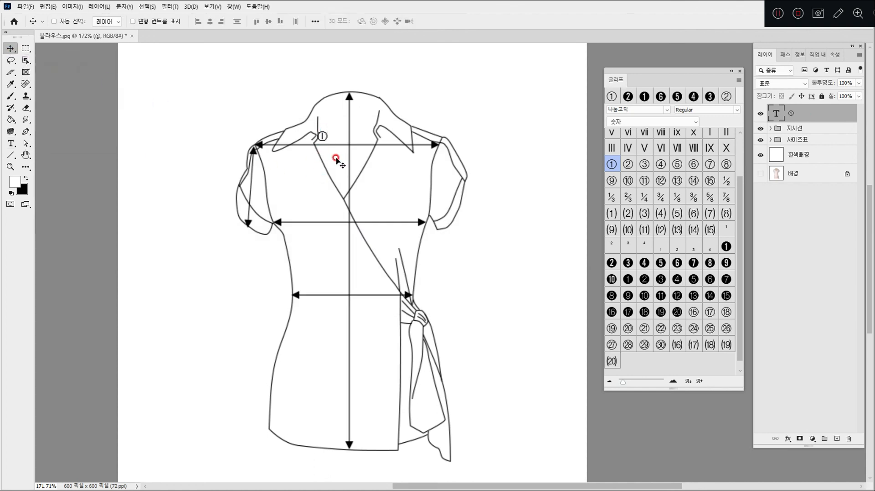
{"action": "left_click_drag", "start_coordinate": [327, 141], "coordinate": [337, 142]}
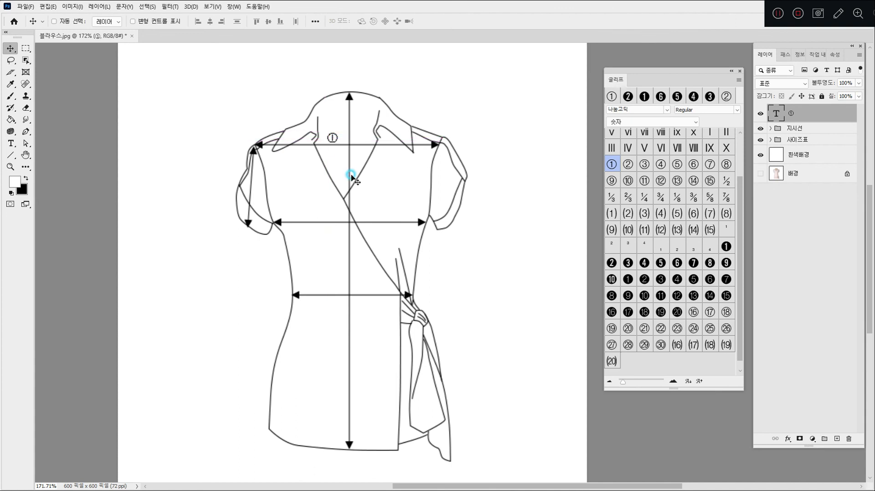
{"action": "left_click", "coordinate": [10, 143]}
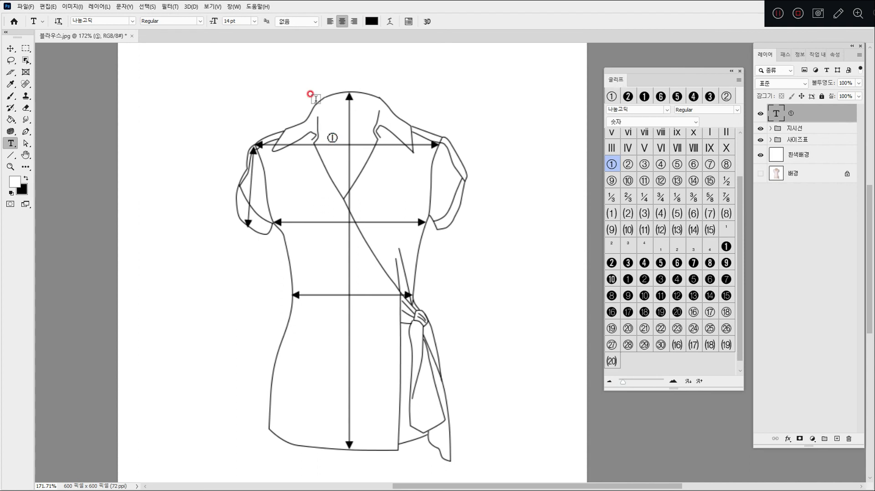
{"action": "left_click", "coordinate": [317, 21]}
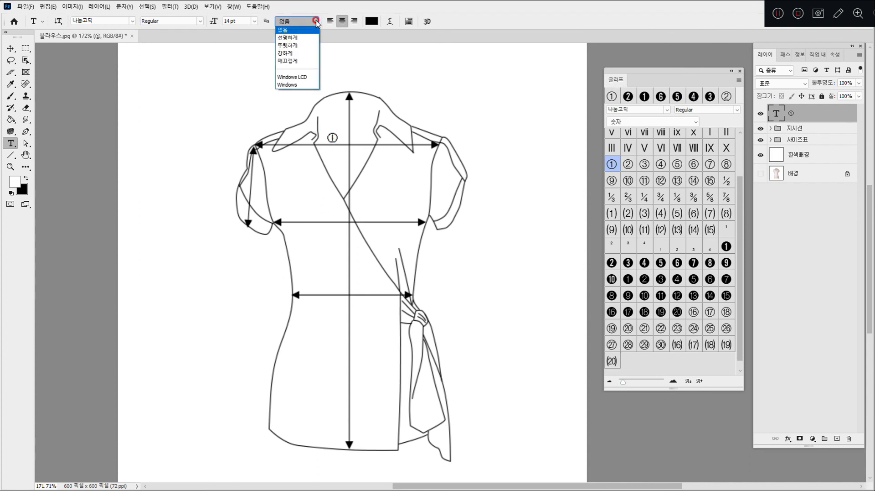
{"action": "left_click", "coordinate": [285, 53]}
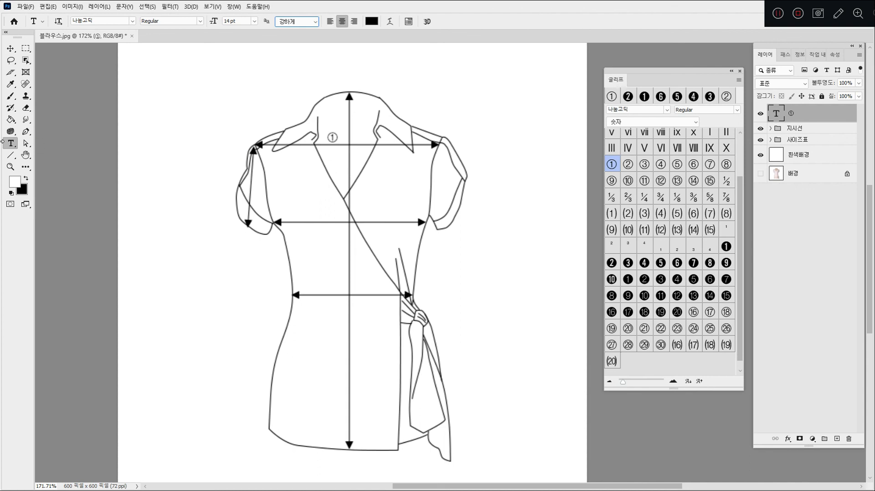
Step: Add the glyph ② beside the full-length arrow inside the collar, and fine-tune the positions of the ② and ① labels
{"action": "left_click", "coordinate": [355, 115]}
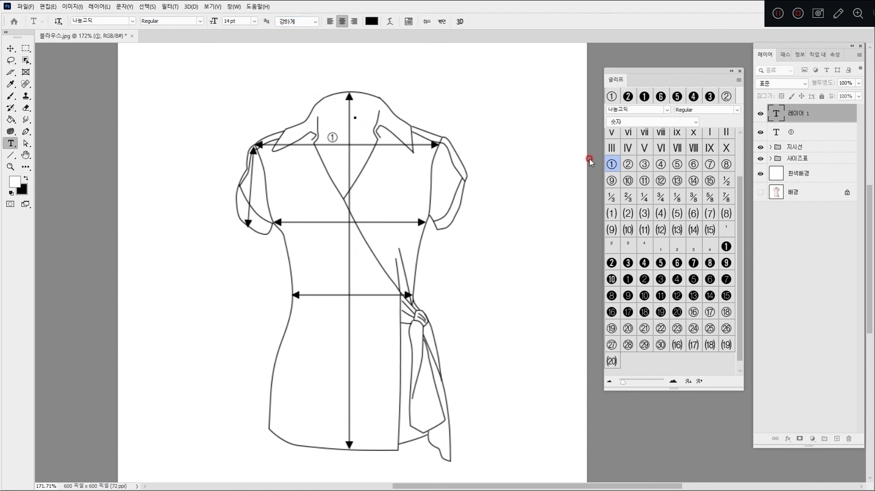
{"action": "double_click", "coordinate": [628, 165]}
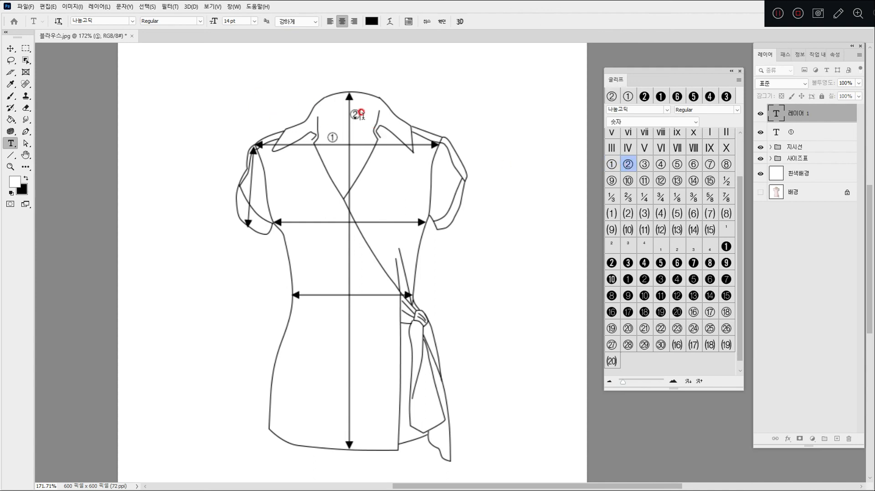
{"action": "left_click", "coordinate": [11, 48]}
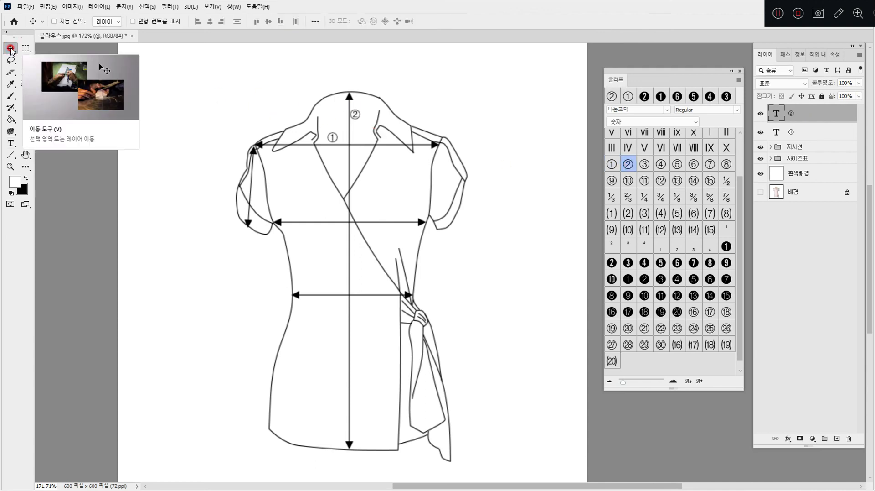
{"action": "key", "text": "Down"}
{"action": "key", "text": "Down"}
{"action": "key", "text": "Down"}
{"action": "key", "text": "Right"}
{"action": "key", "text": "Right"}
{"action": "key", "text": "Right"}
{"action": "key", "text": "Down"}
{"action": "key", "text": "Down"}
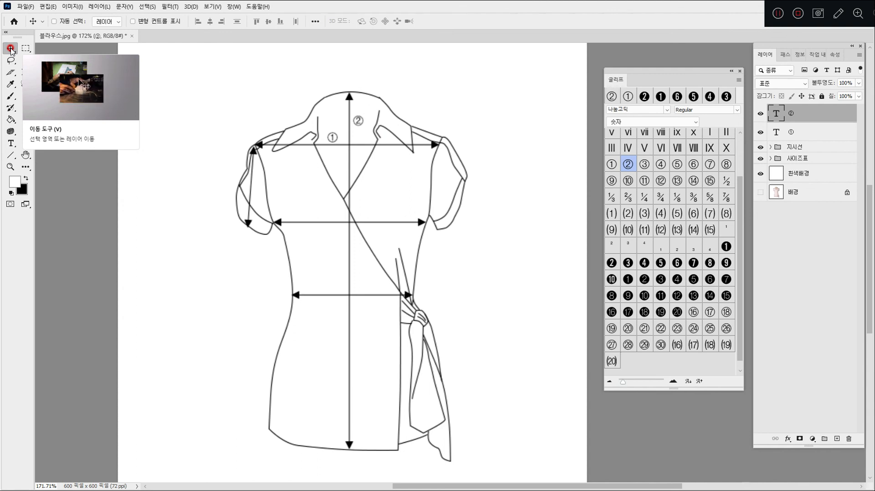
{"action": "left_click", "coordinate": [815, 133]}
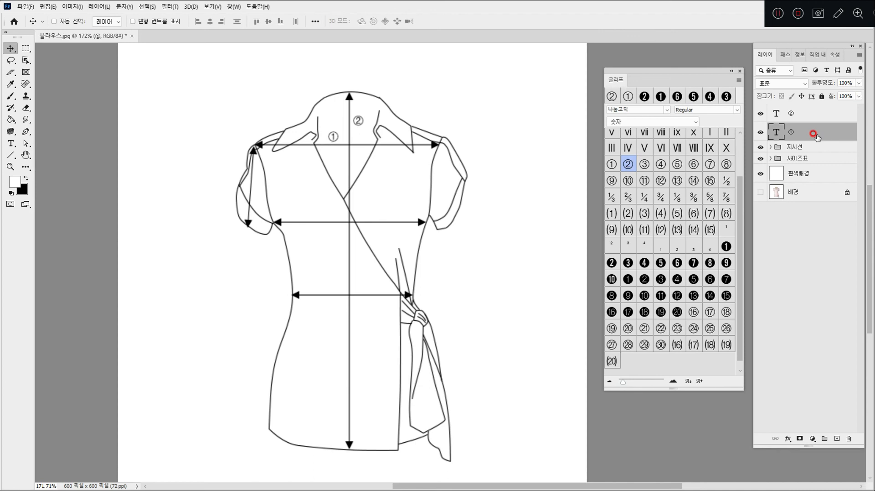
Step: Add the glyph ③ as a new text layer and position it just beside the sleeve arrow
{"action": "left_click", "coordinate": [11, 143]}
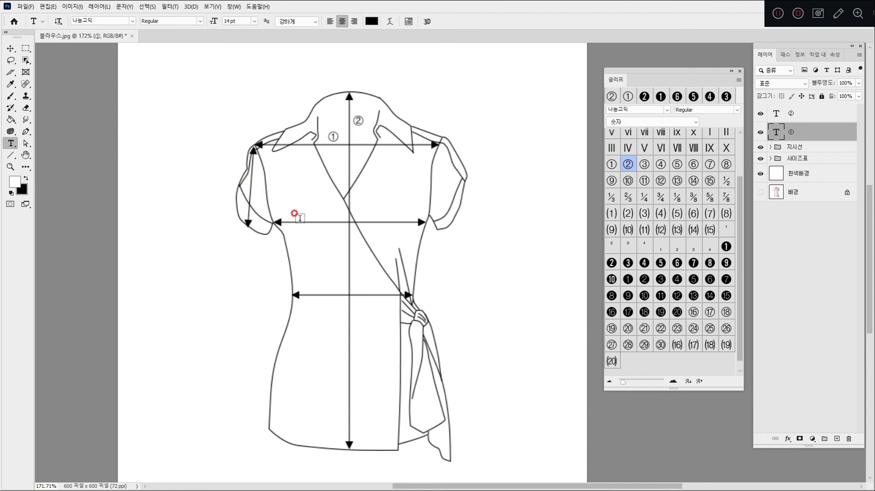
{"action": "left_click", "coordinate": [254, 194]}
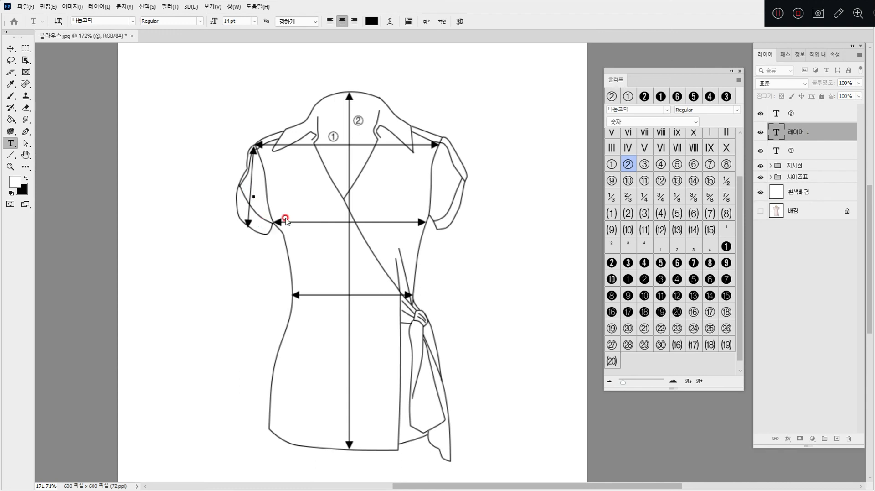
{"action": "double_click", "coordinate": [645, 165]}
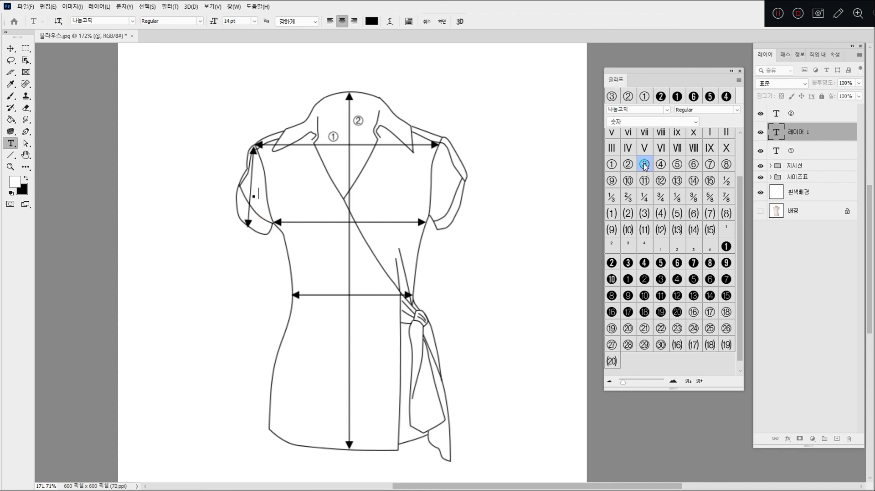
{"action": "left_click", "coordinate": [11, 48]}
{"action": "left_click_drag", "start_coordinate": [252, 191], "coordinate": [257, 192]}
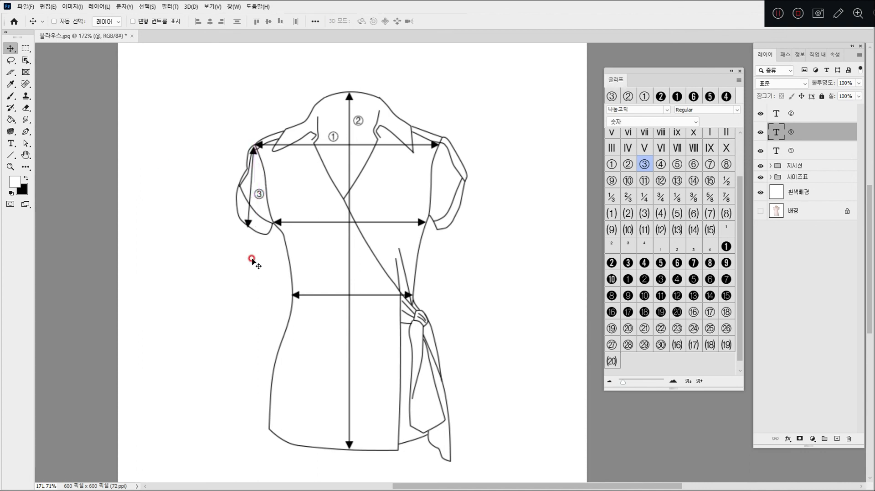
Step: Add the glyph ④ as a new text layer and position it just above the chest arrow
{"action": "left_click", "coordinate": [10, 143]}
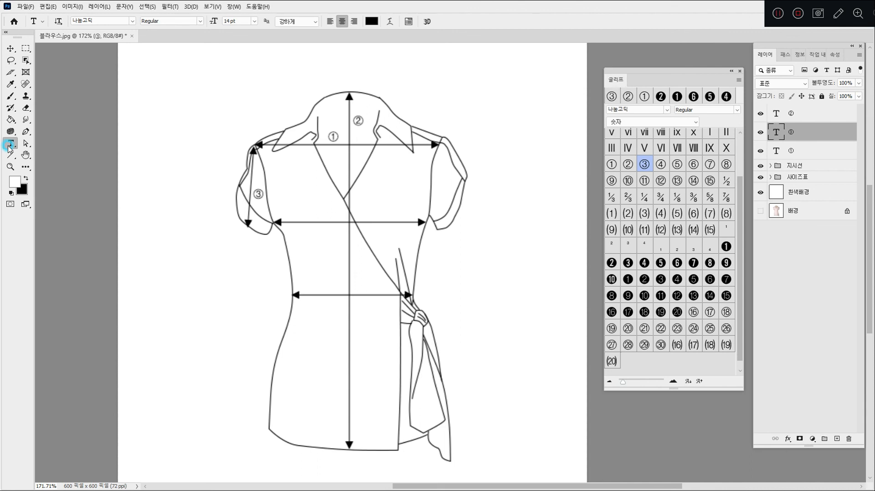
{"action": "left_click", "coordinate": [319, 214]}
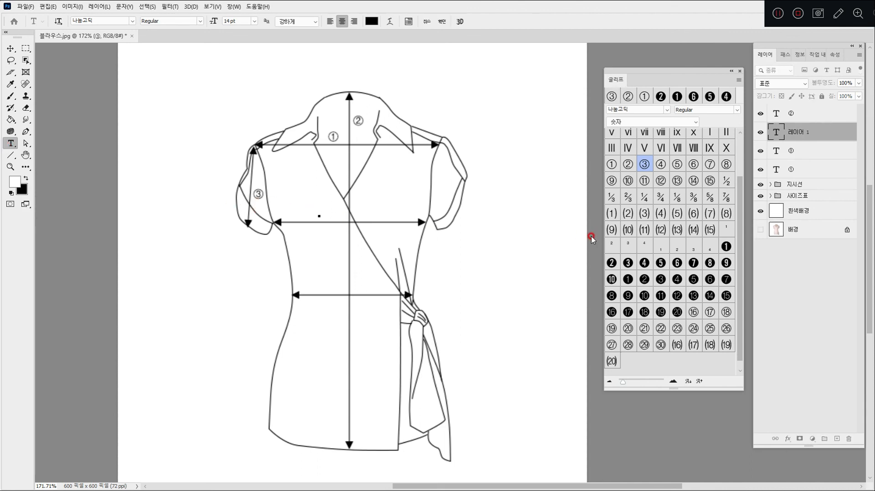
{"action": "double_click", "coordinate": [662, 165]}
{"action": "left_click", "coordinate": [10, 48]}
{"action": "left_click_drag", "start_coordinate": [319, 213], "coordinate": [313, 217]}
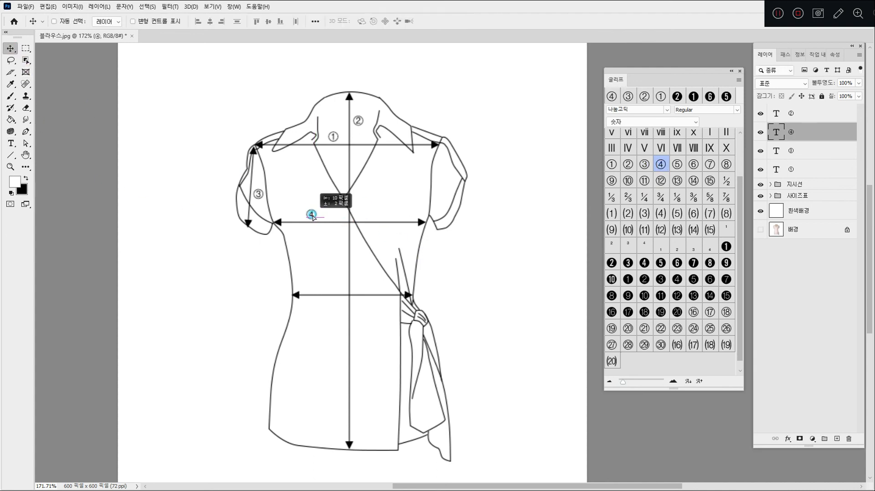
Step: Add the glyph ⑤ as a new text layer just above the waist arrow
{"action": "left_click", "coordinate": [9, 144]}
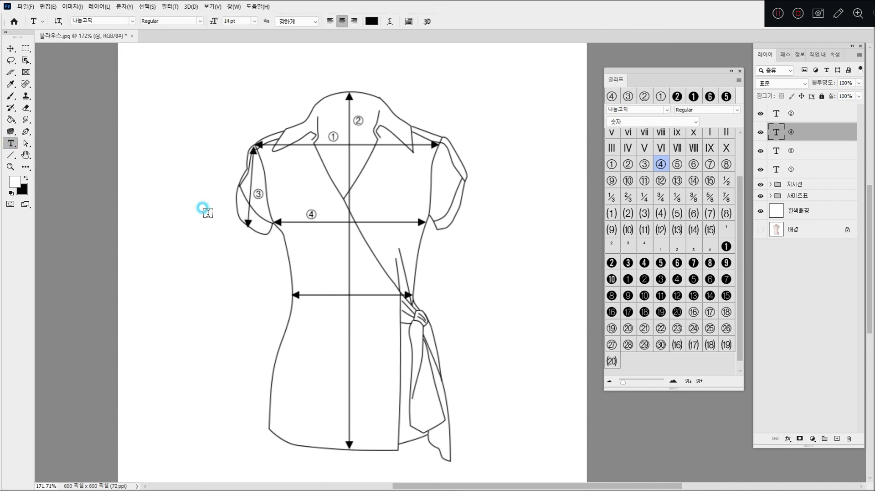
{"action": "left_click", "coordinate": [318, 286]}
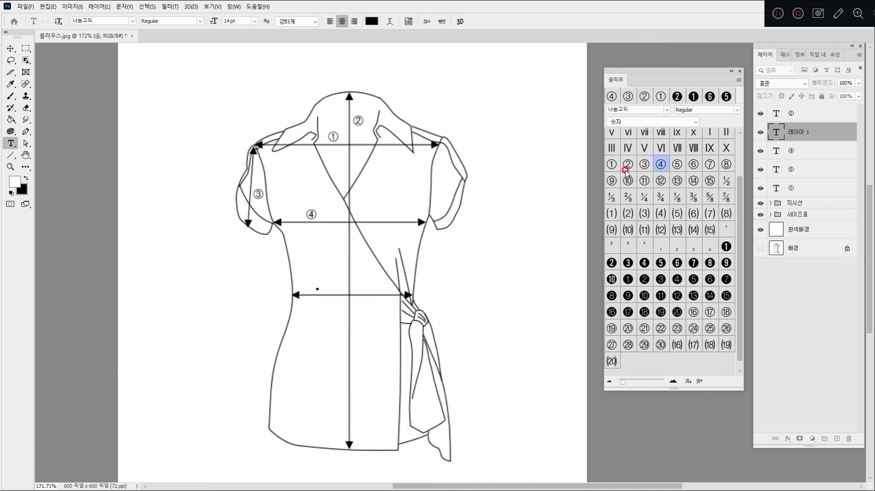
{"action": "double_click", "coordinate": [683, 164]}
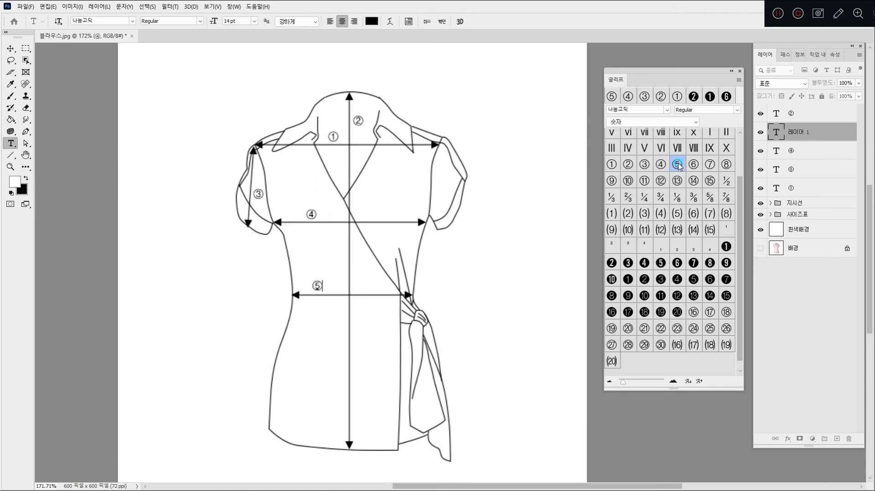
{"action": "left_click", "coordinate": [16, 50]}
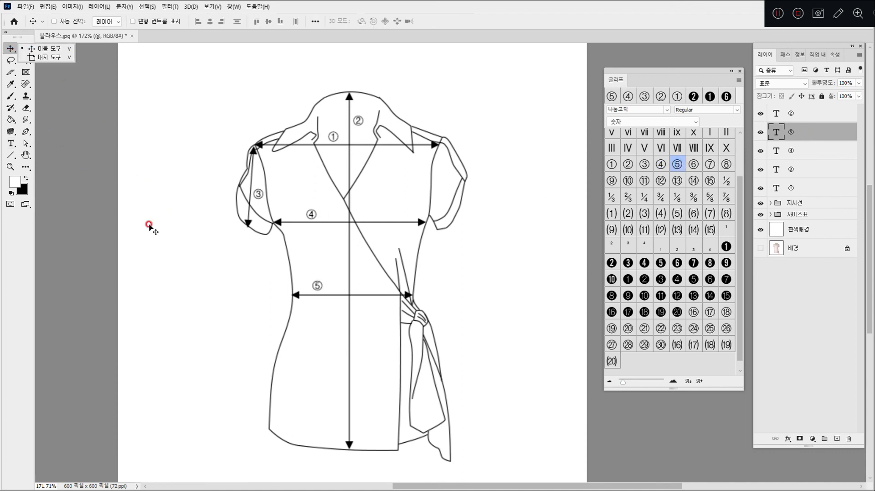
Step: Nudge the ⑤ label slightly toward the middle of the waist arrow, and group the ① to ⑤ text layers under the name 번호
{"action": "left_click_drag", "start_coordinate": [317, 287], "coordinate": [321, 288]}
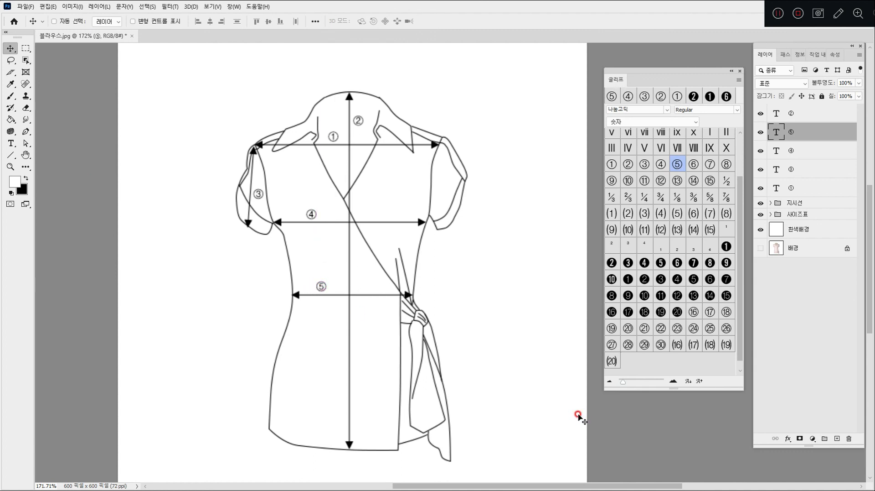
{"action": "left_click", "coordinate": [805, 115]}
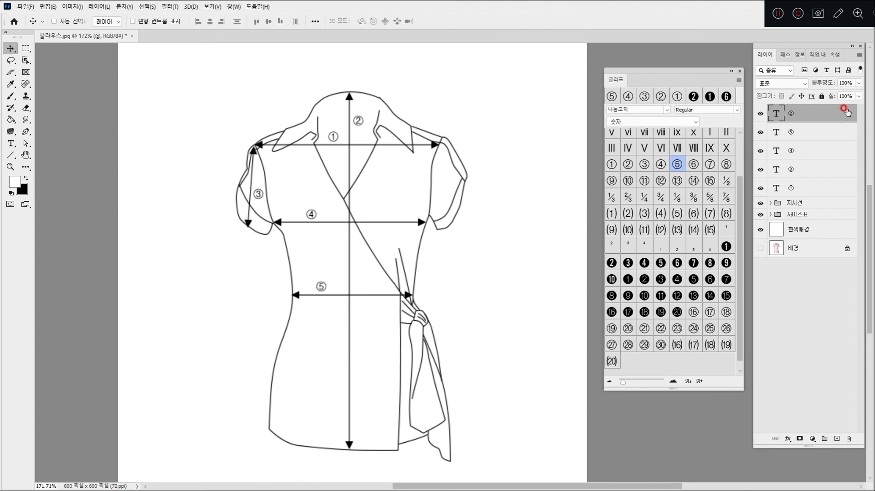
{"action": "left_click", "coordinate": [823, 189], "text": "shift"}
{"action": "left_click", "coordinate": [824, 439]}
{"action": "left_click", "coordinate": [788, 110]}
{"action": "double_click", "coordinate": [791, 109]}
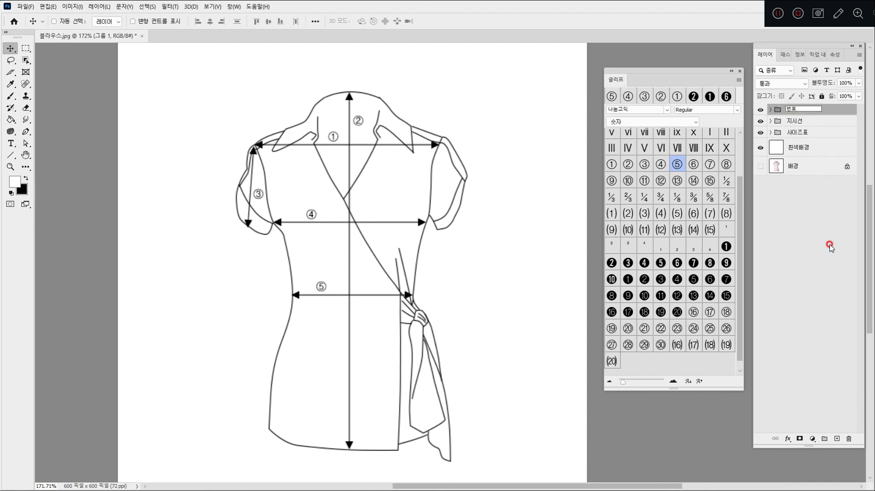
{"action": "type", "text": "번호"}
{"action": "left_click", "coordinate": [830, 246]}
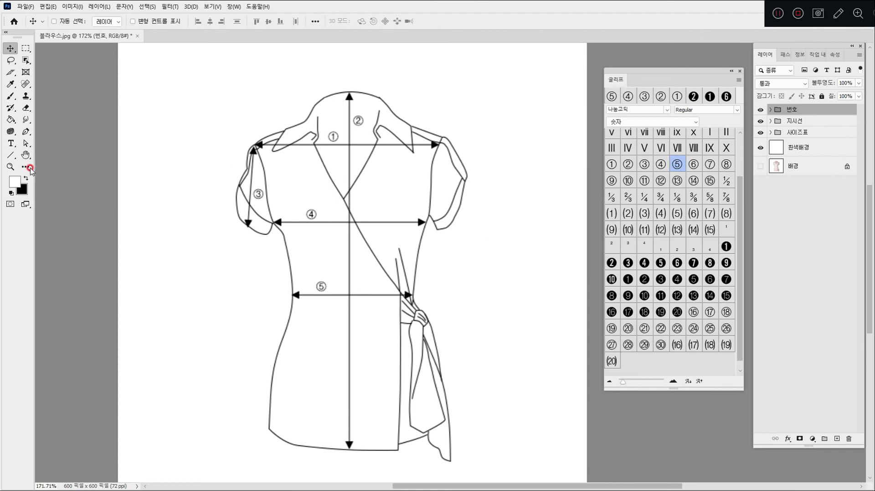
Step: Show the drawing at 100% and close the Glyphs panel
{"action": "double_click", "coordinate": [11, 167]}
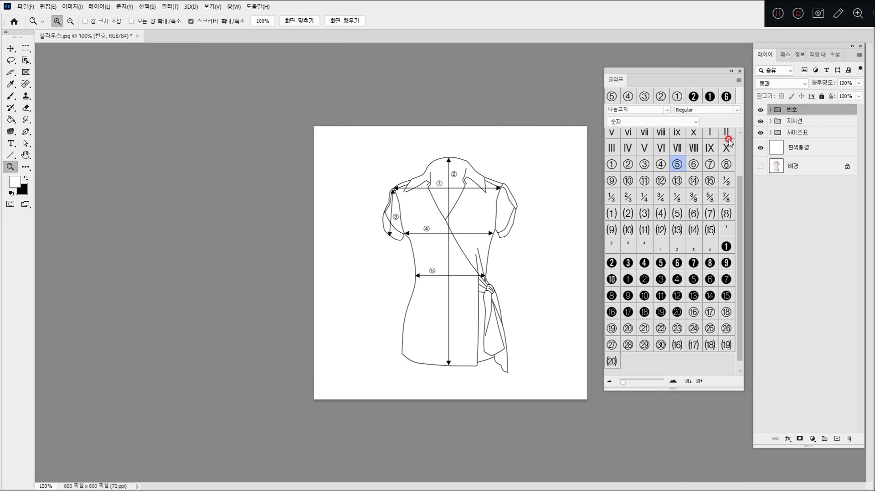
{"action": "left_click", "coordinate": [740, 72]}
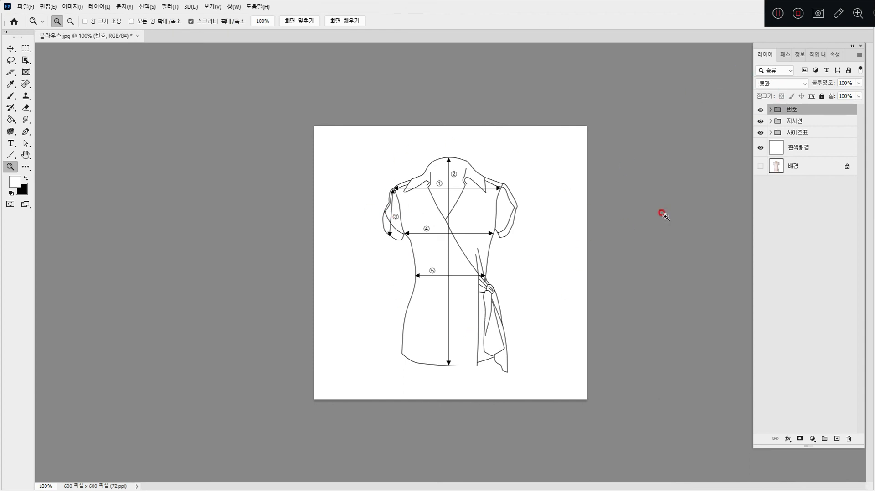
Step: Compare the line drawing with the blouse photo by swapping the visibility of 흰색배경 and 배경, leaving only the white background shown
{"action": "left_click", "coordinate": [760, 147]}
{"action": "left_click", "coordinate": [760, 166]}
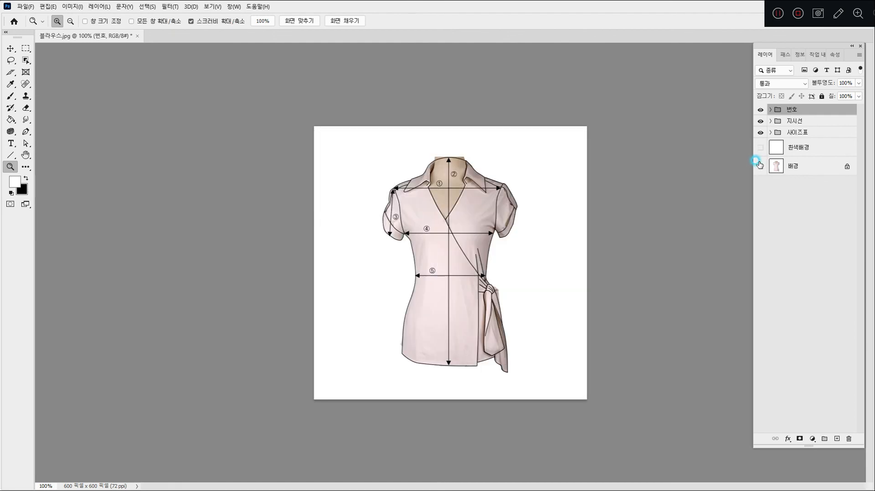
{"action": "left_click", "coordinate": [760, 166]}
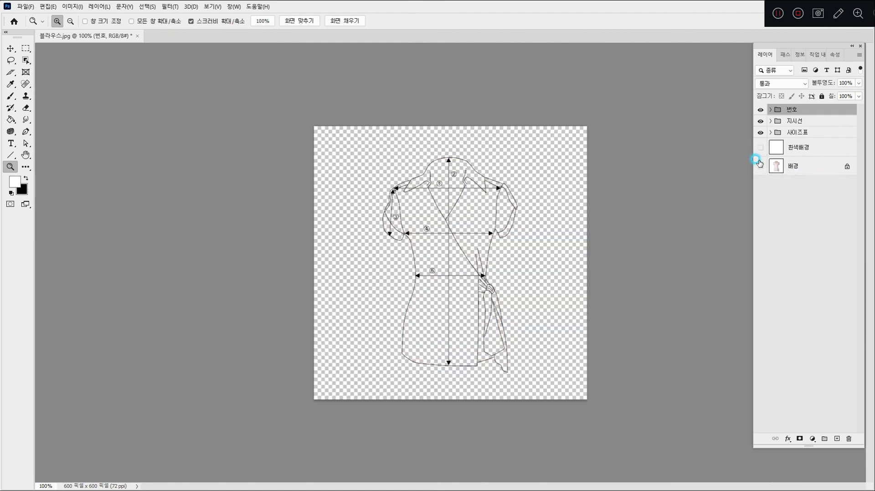
{"action": "left_click", "coordinate": [760, 147]}
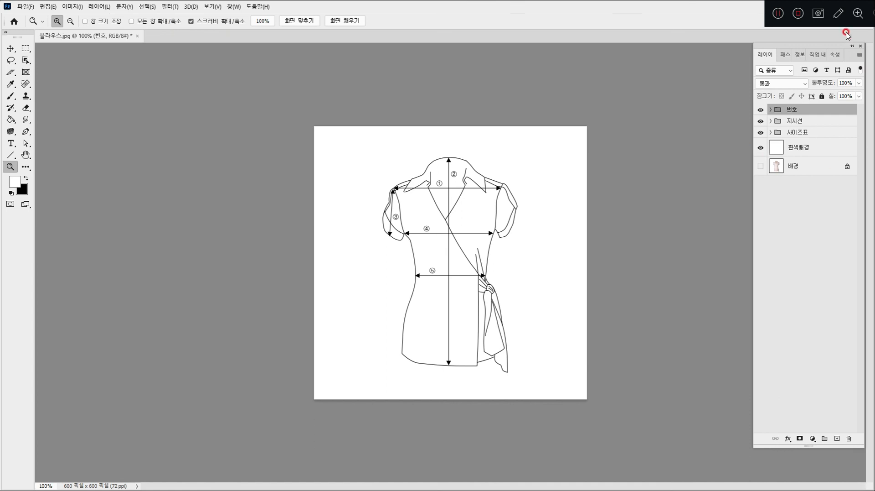
{"action": "left_click", "coordinate": [796, 13]}
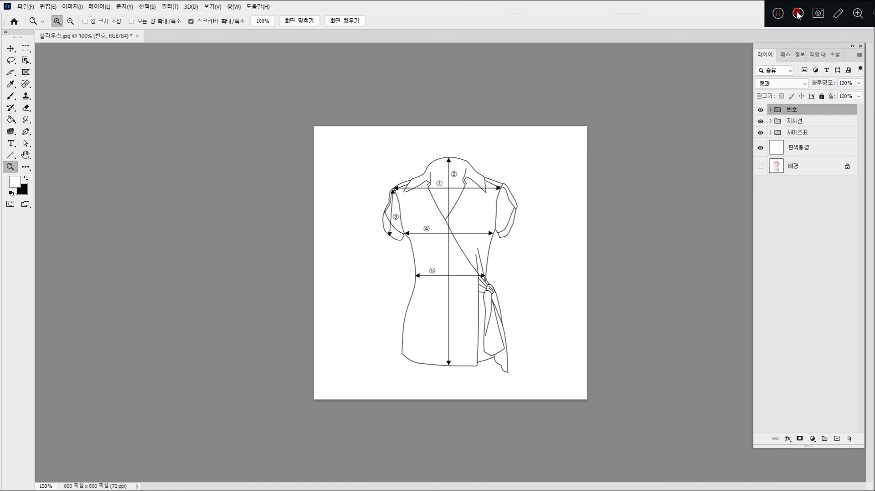